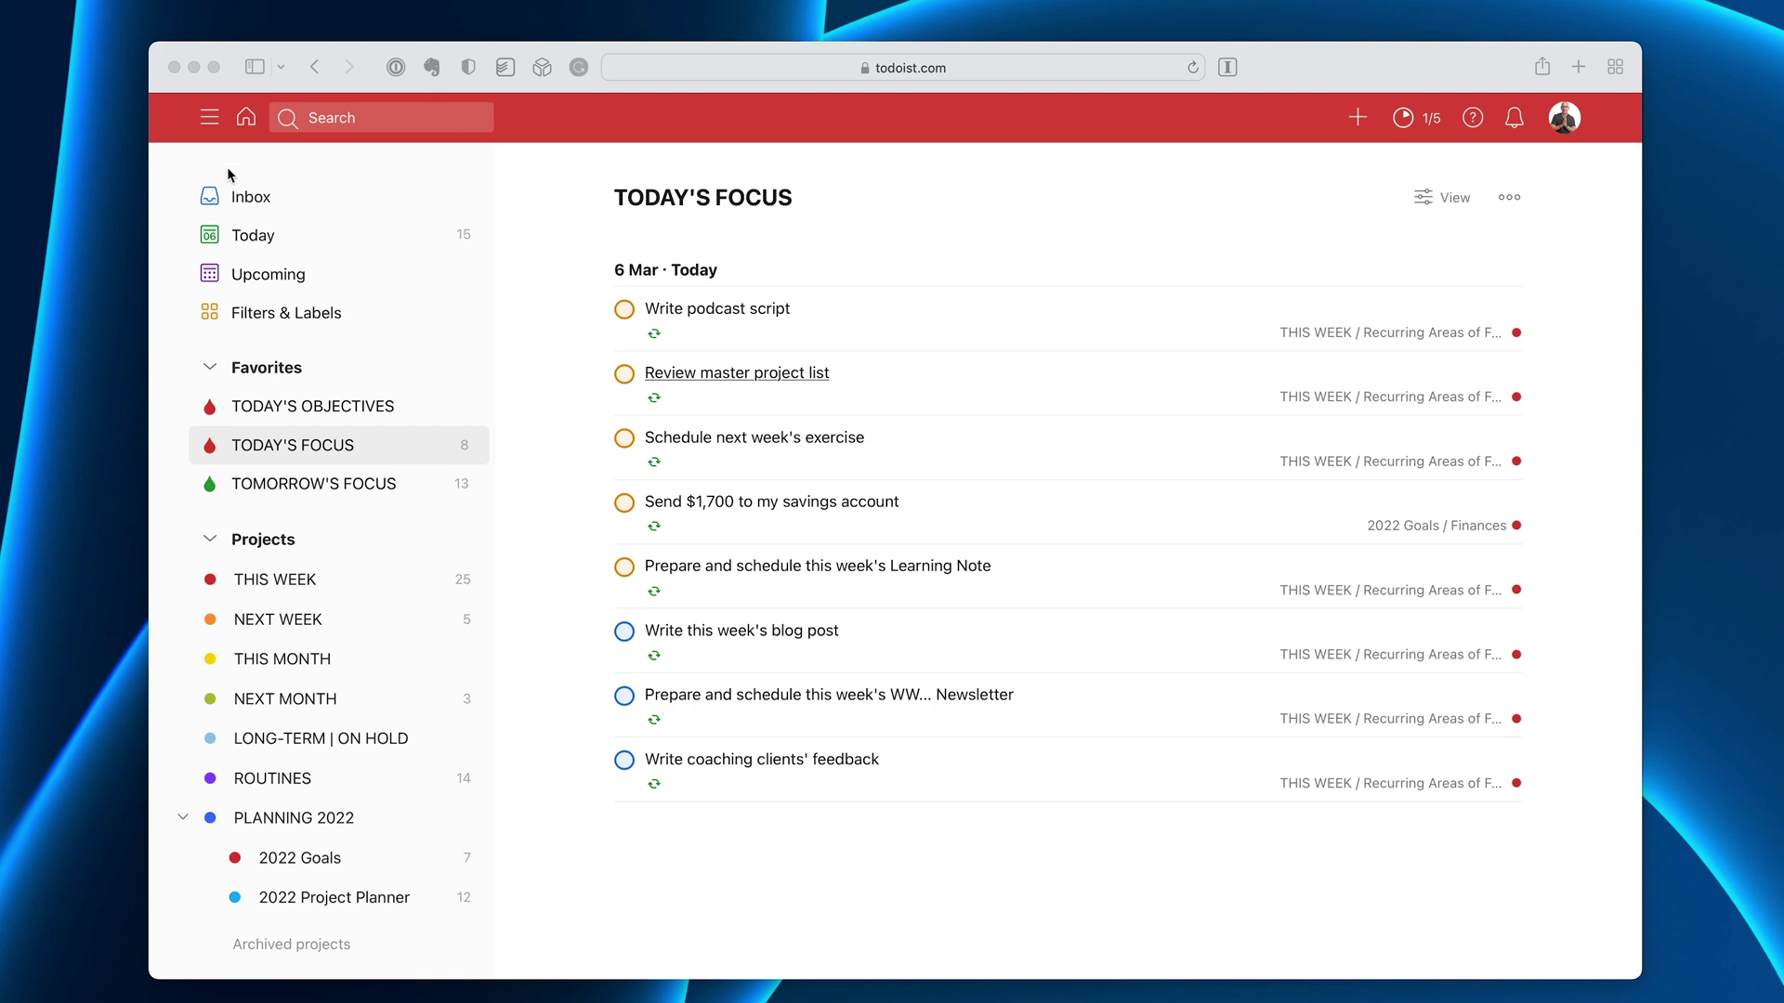
- Open the Today view and scroll through its 15 tasks due Sun 6 Mar
{"action": "left_click", "coordinate": [252, 240]}
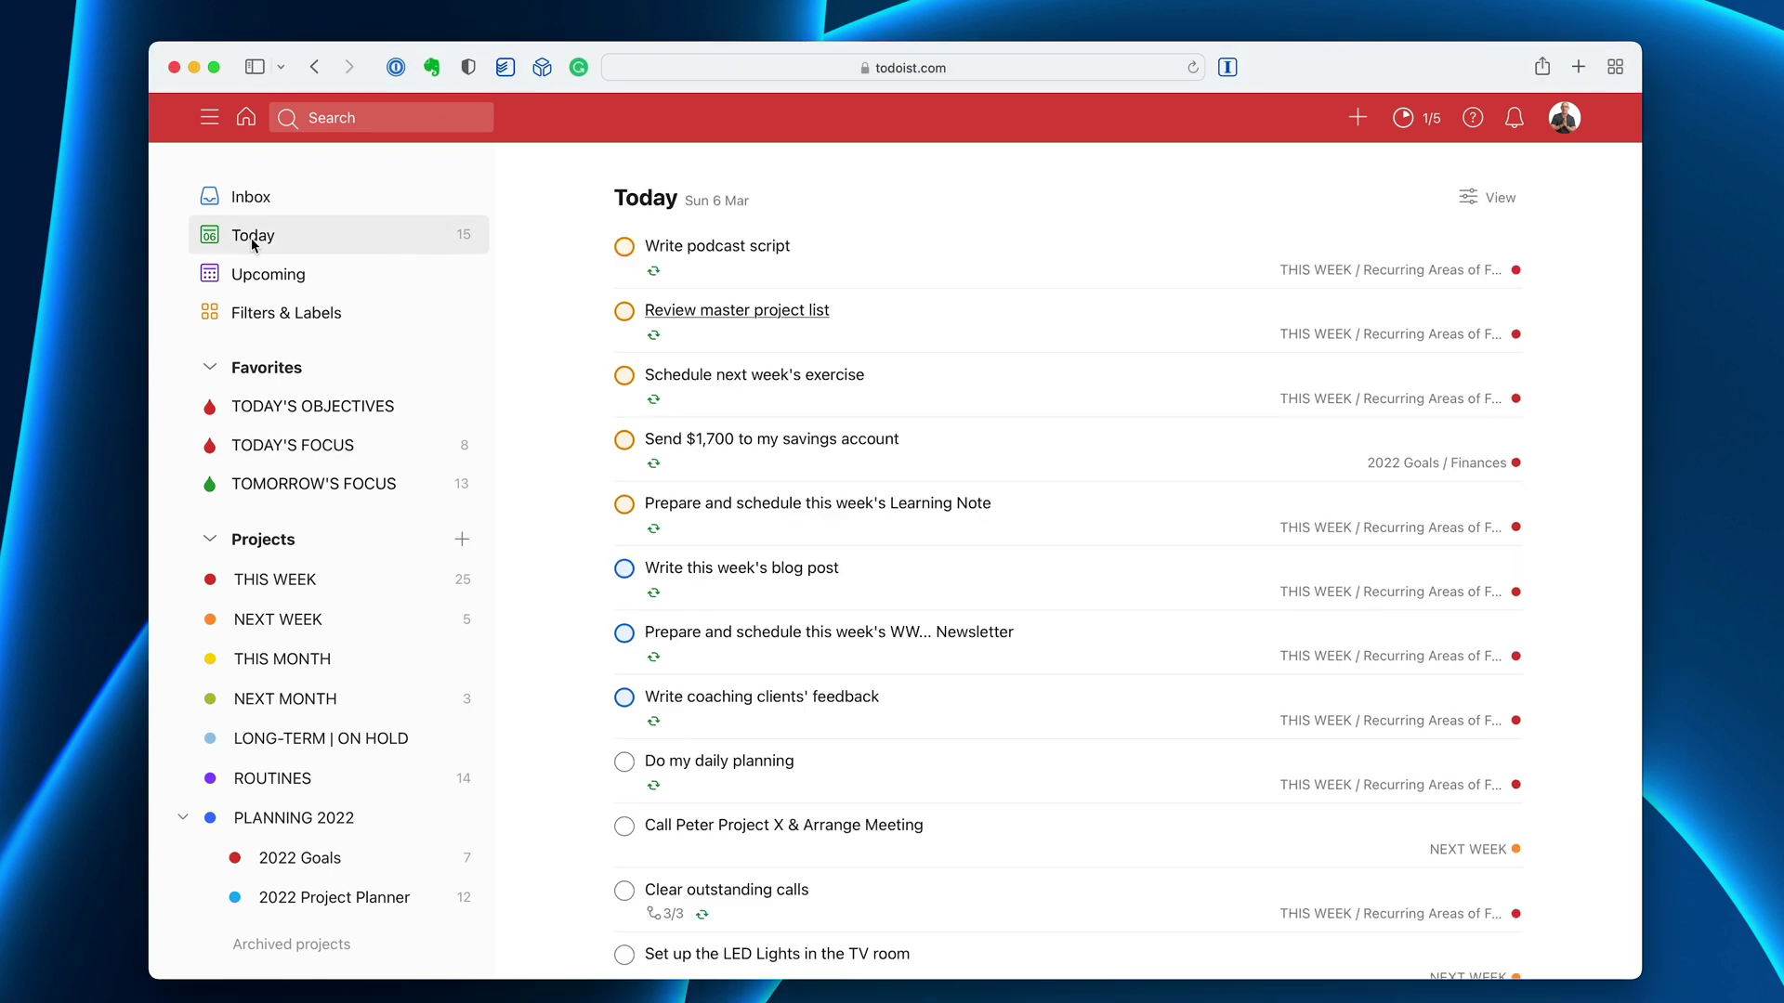
{"action": "scroll", "coordinate": [713, 405], "scroll_direction": "down", "scroll_amount": 5}
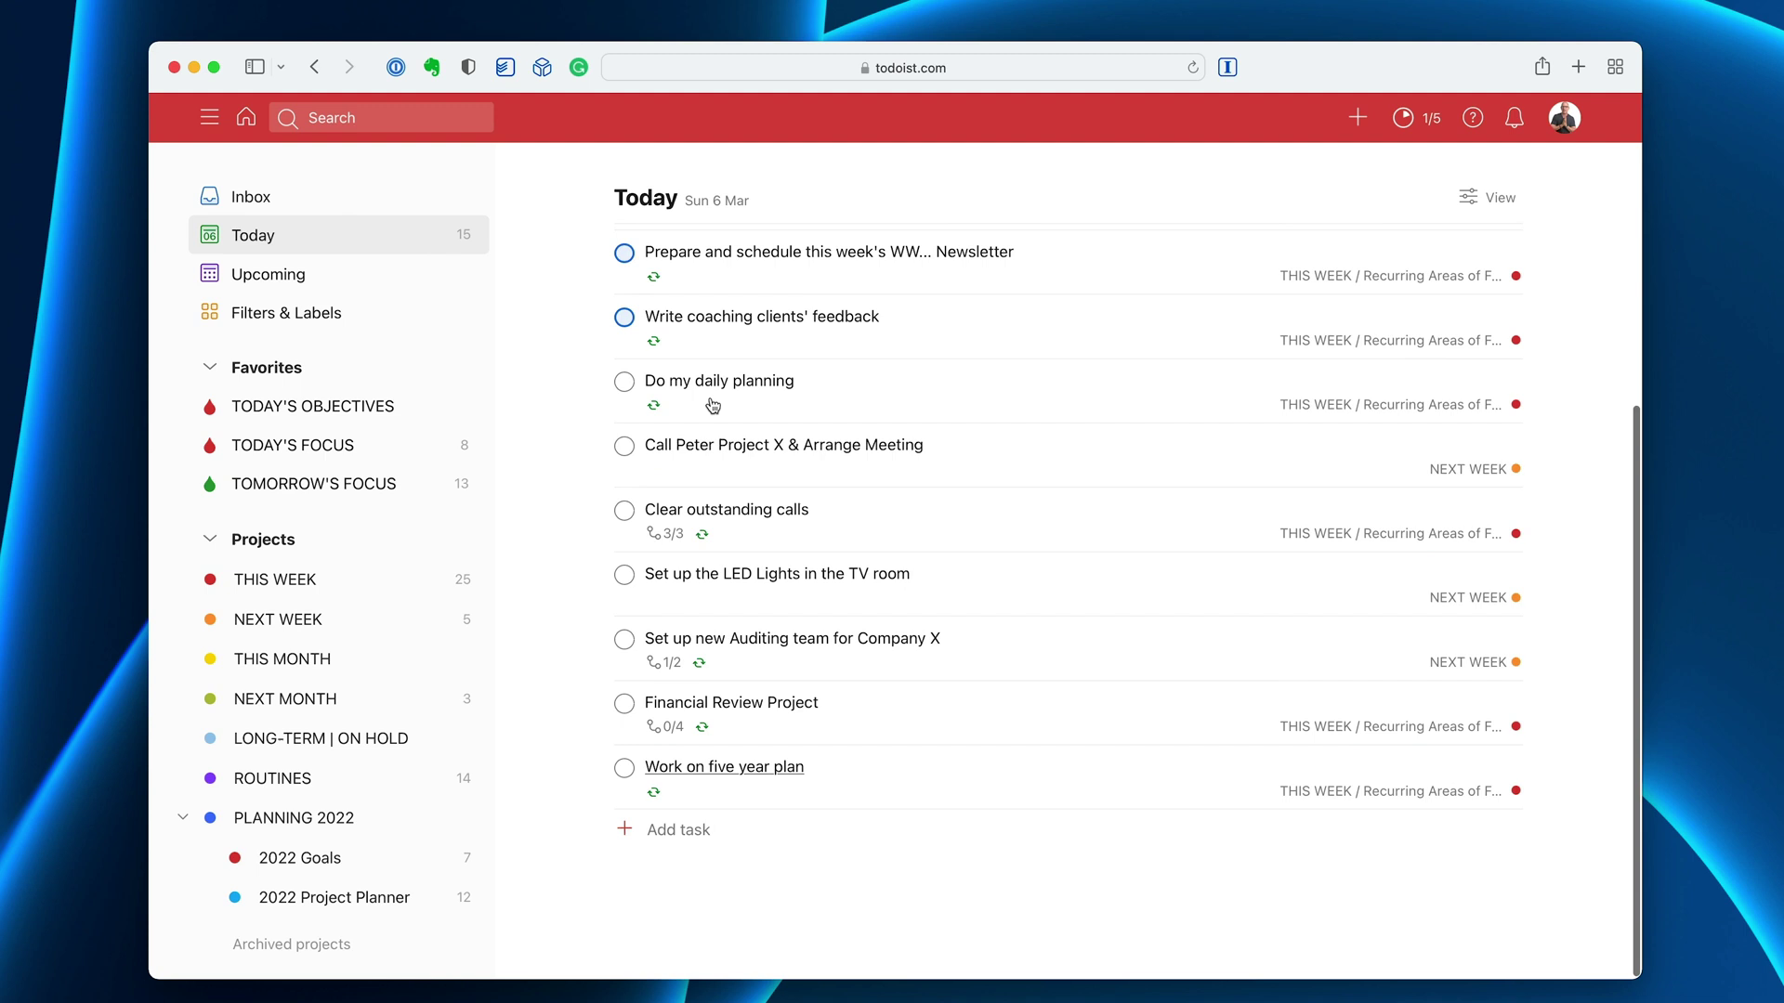
{"action": "scroll", "coordinate": [712, 405], "scroll_direction": "up", "scroll_amount": 5}
{"action": "scroll", "coordinate": [712, 405], "scroll_direction": "down", "scroll_amount": 5}
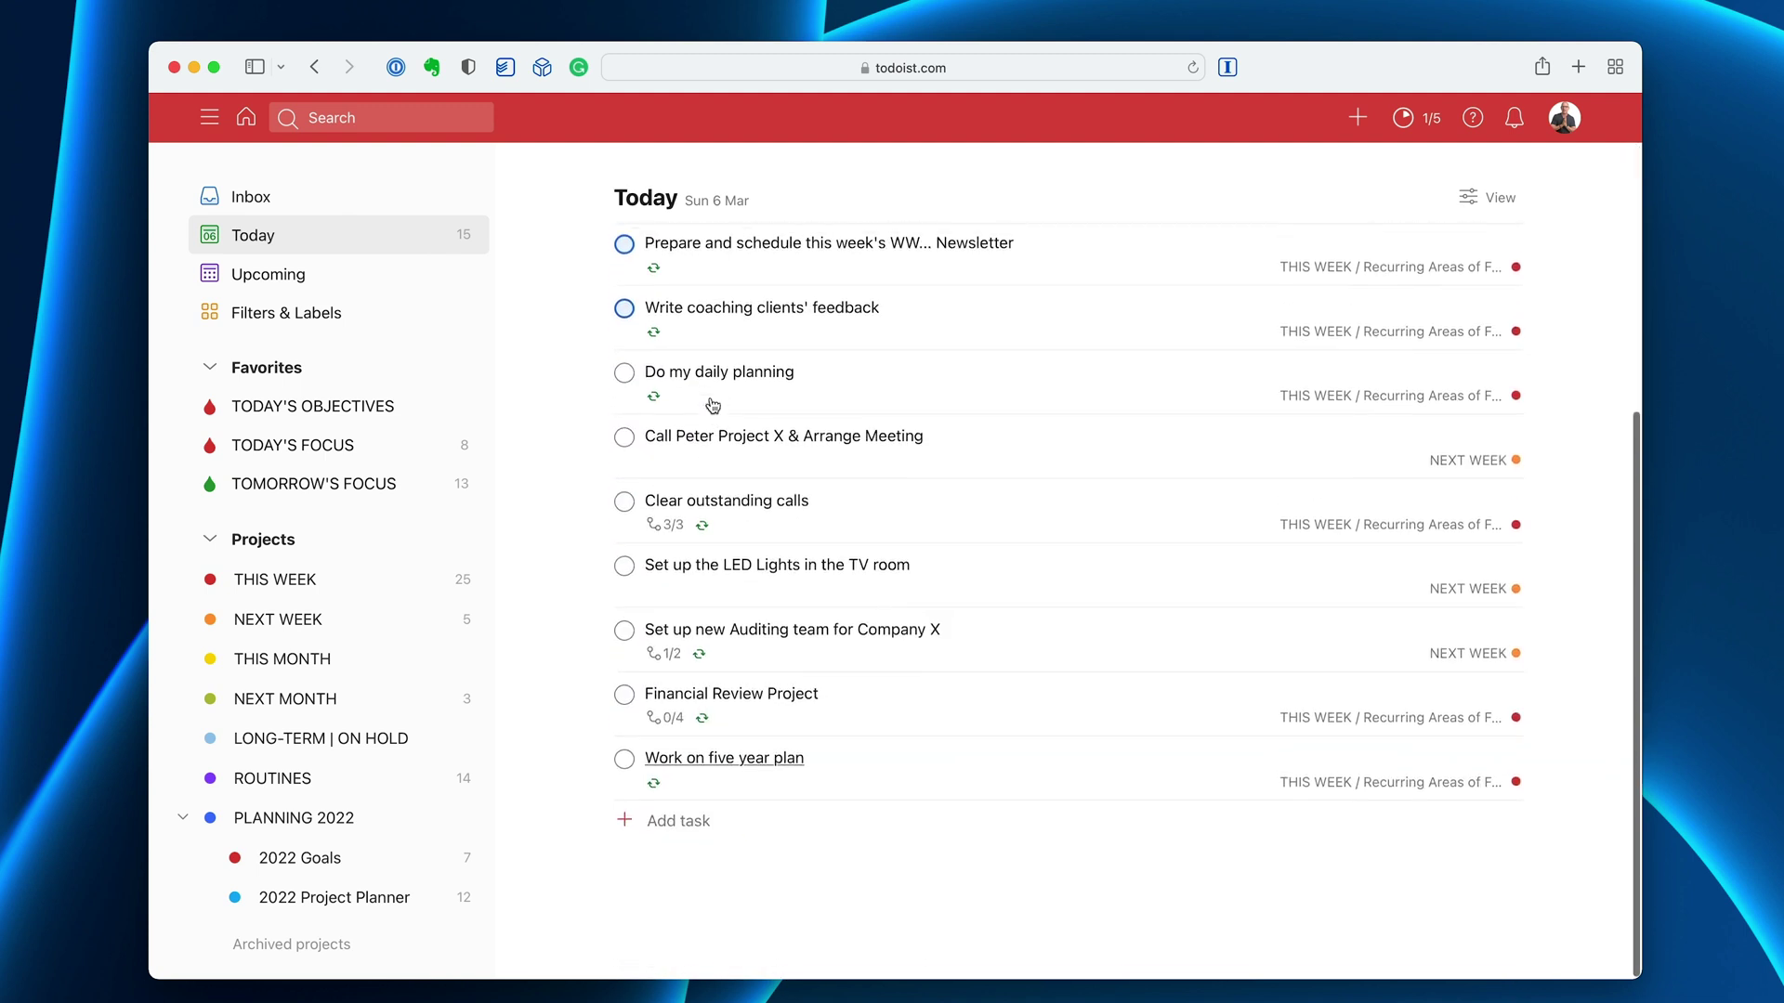
{"action": "scroll", "coordinate": [708, 402], "scroll_direction": "up", "scroll_amount": 5}
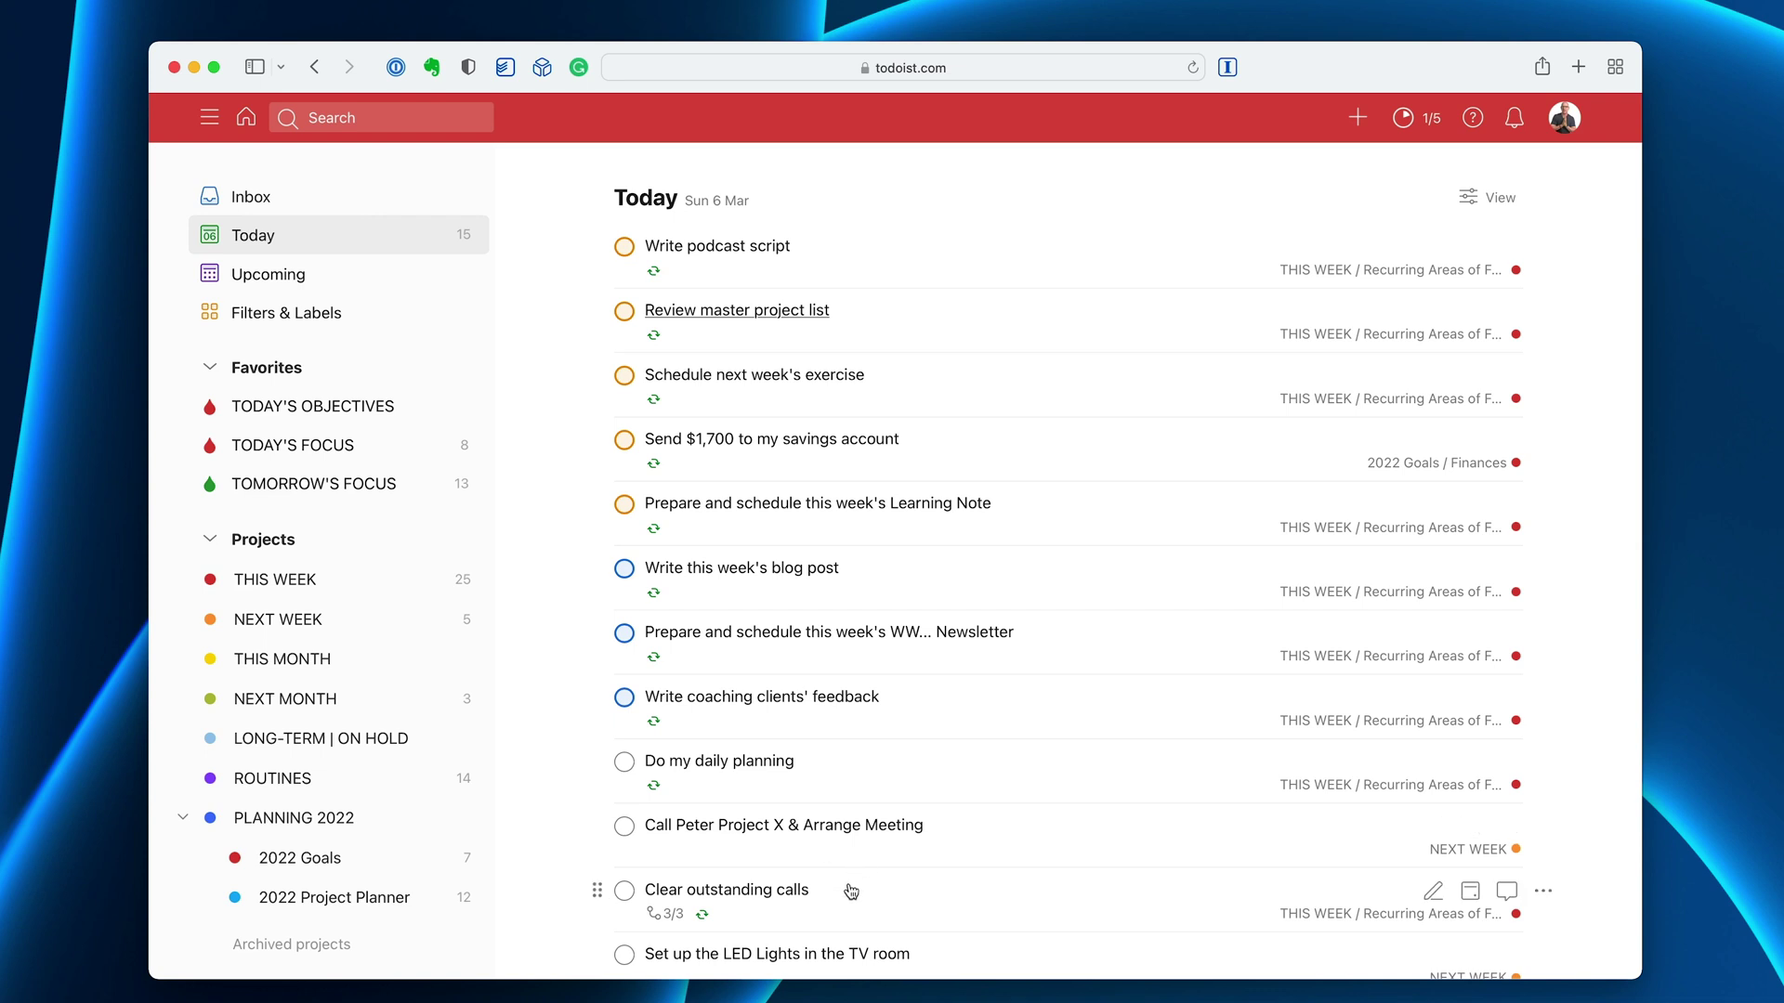
{"action": "left_click", "coordinate": [851, 892]}
{"action": "left_click", "coordinate": [630, 298]}
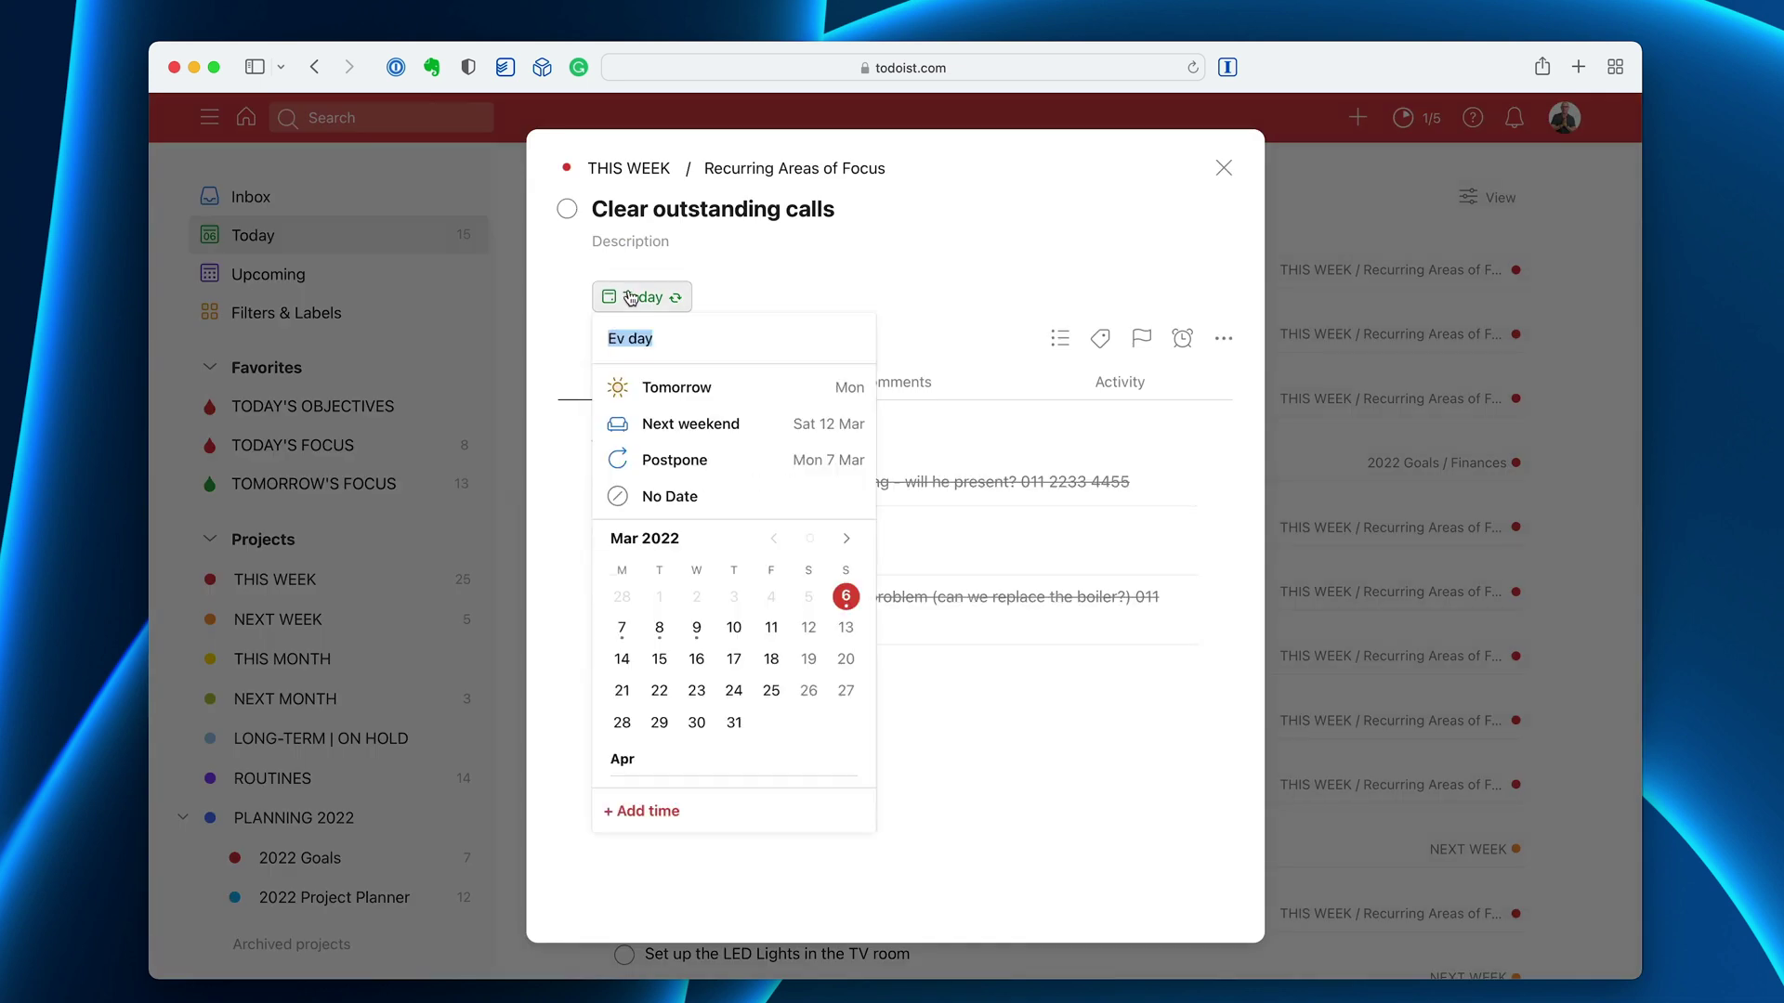
{"action": "left_click", "coordinate": [647, 808]}
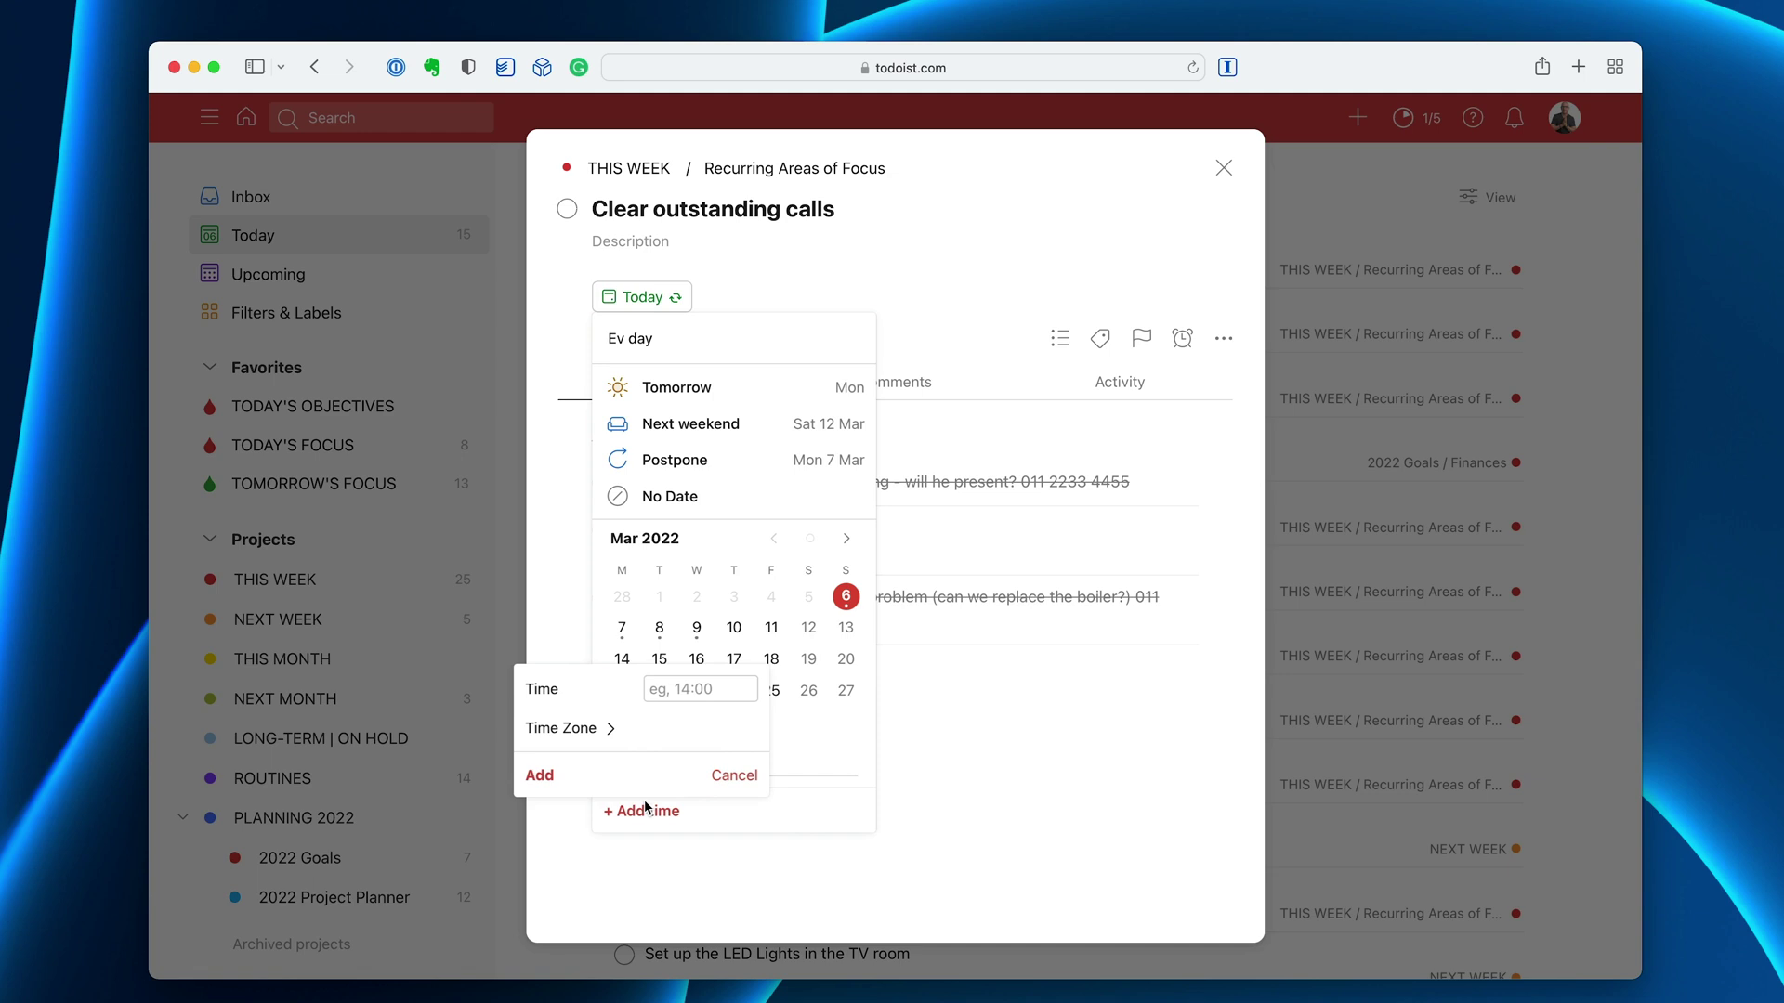
{"action": "left_click", "coordinate": [703, 697]}
{"action": "type", "text": "14:00"}
{"action": "left_click", "coordinate": [543, 776]}
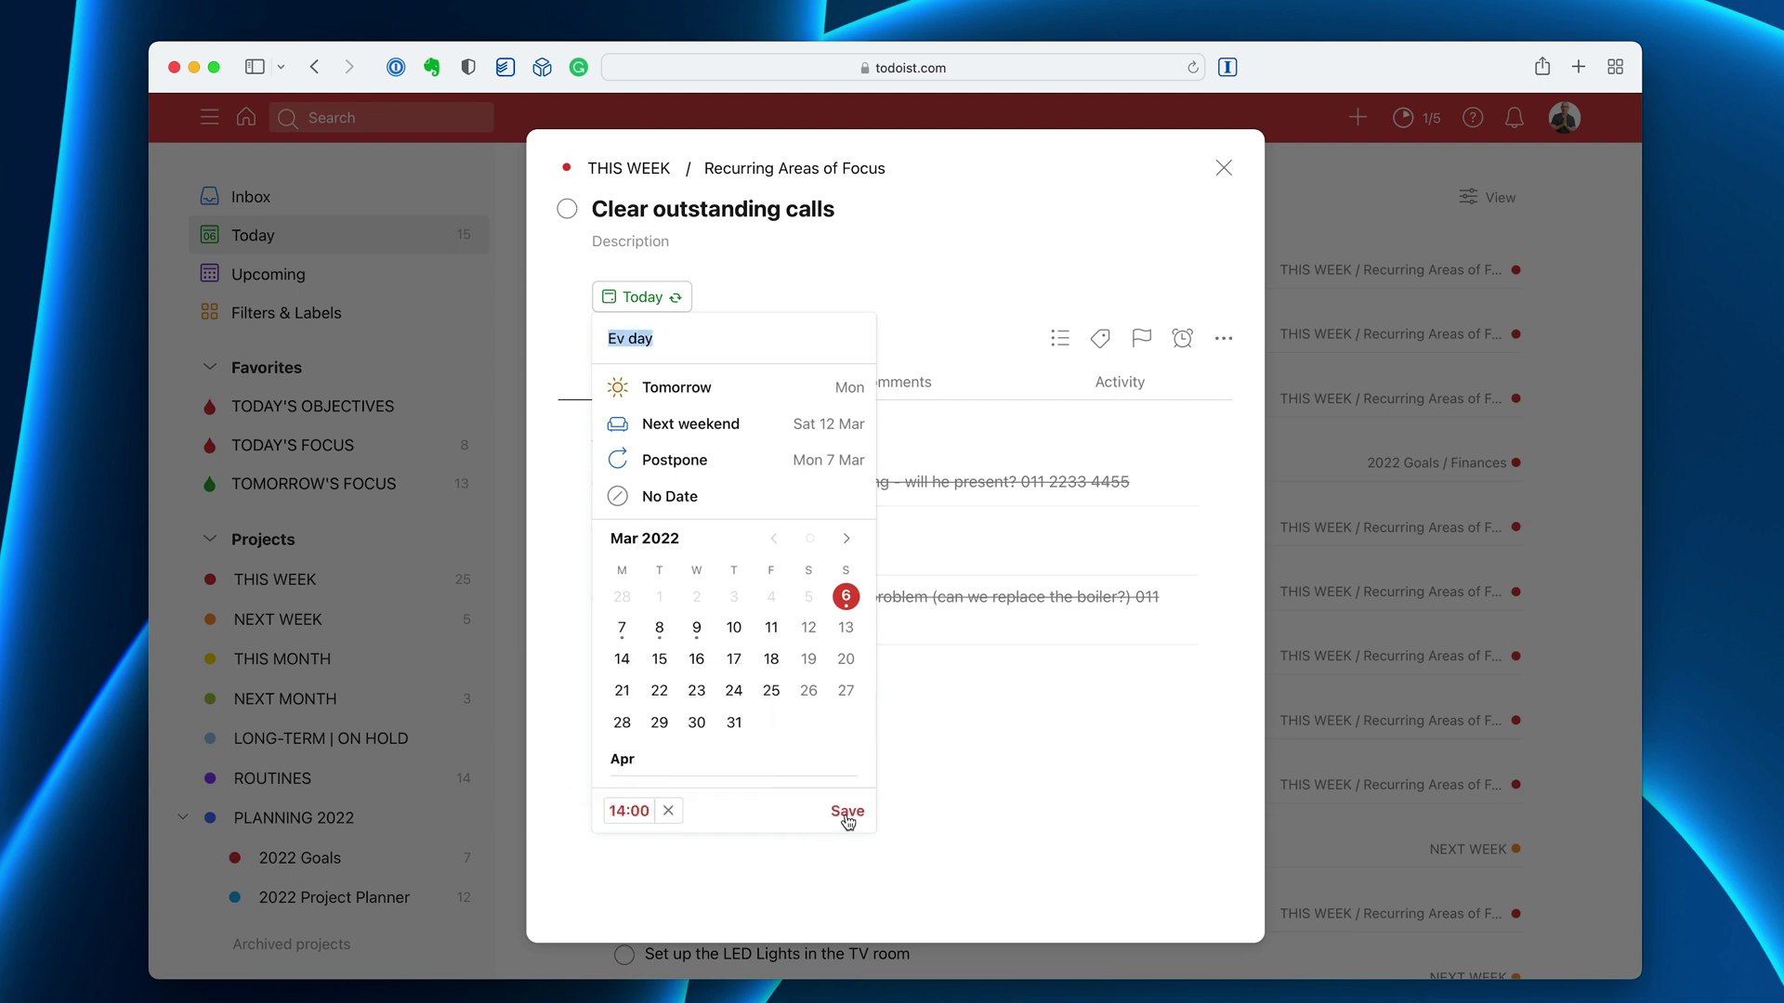
{"action": "left_click", "coordinate": [847, 814]}
{"action": "left_click", "coordinate": [1224, 167]}
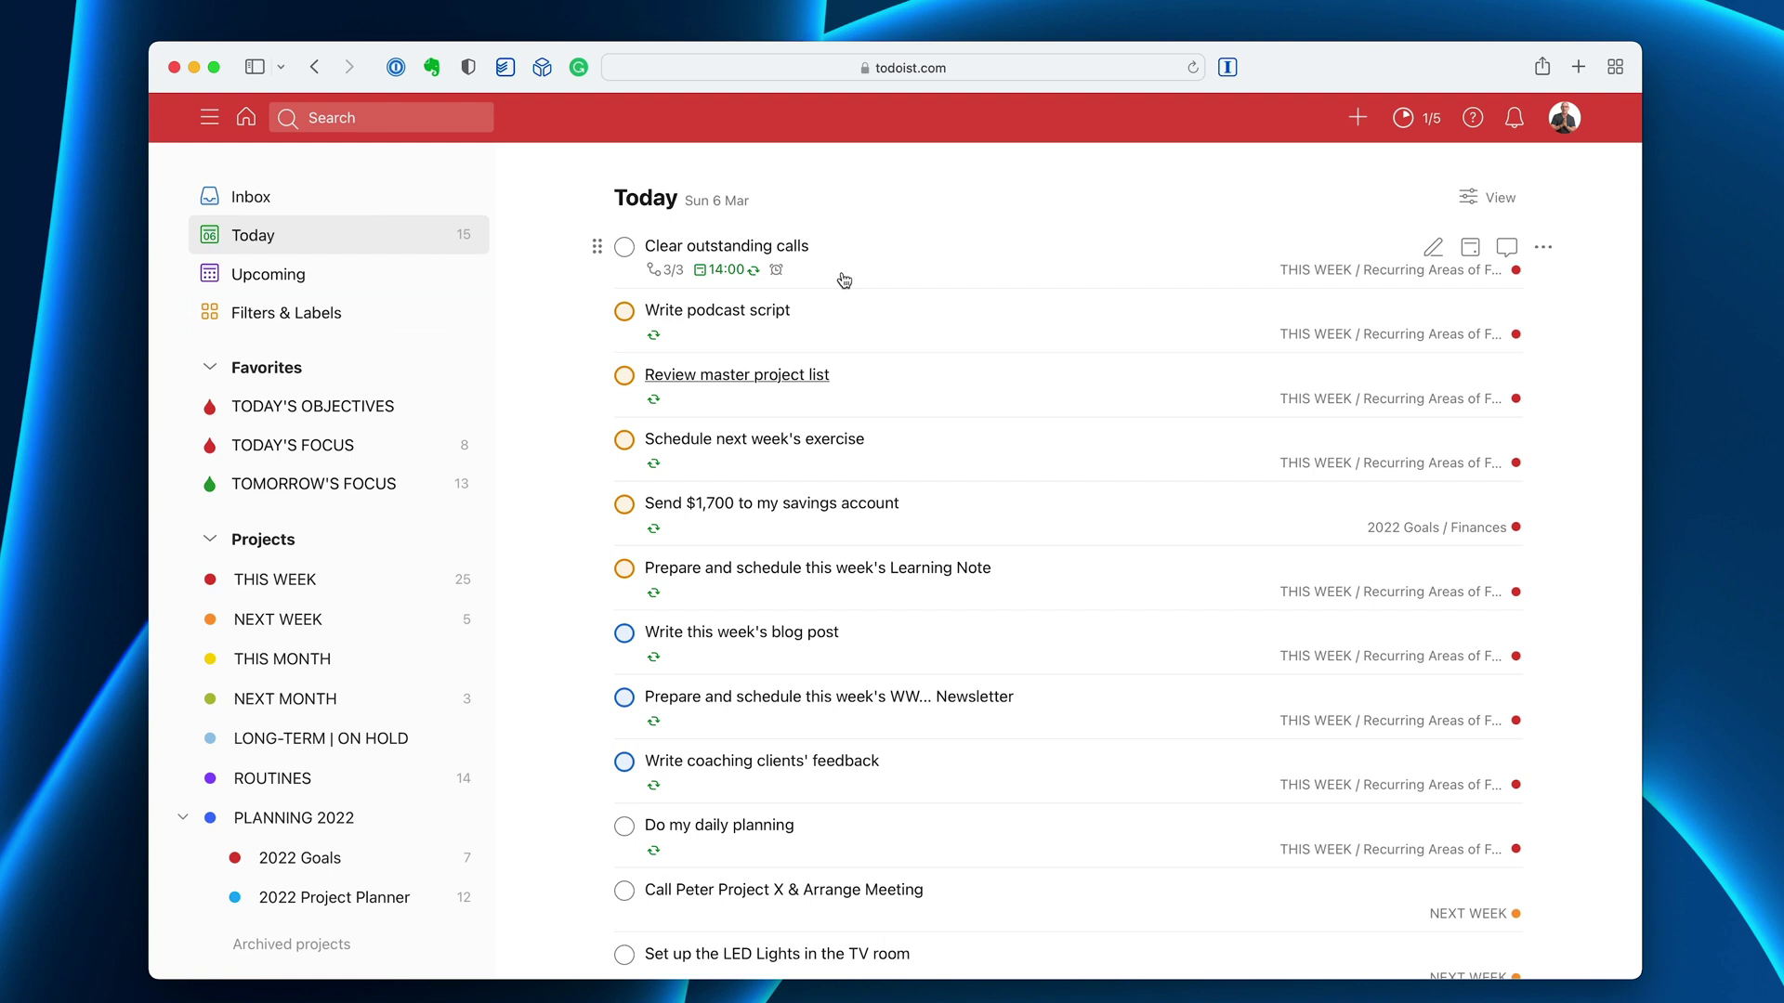
{"action": "left_click", "coordinate": [818, 277]}
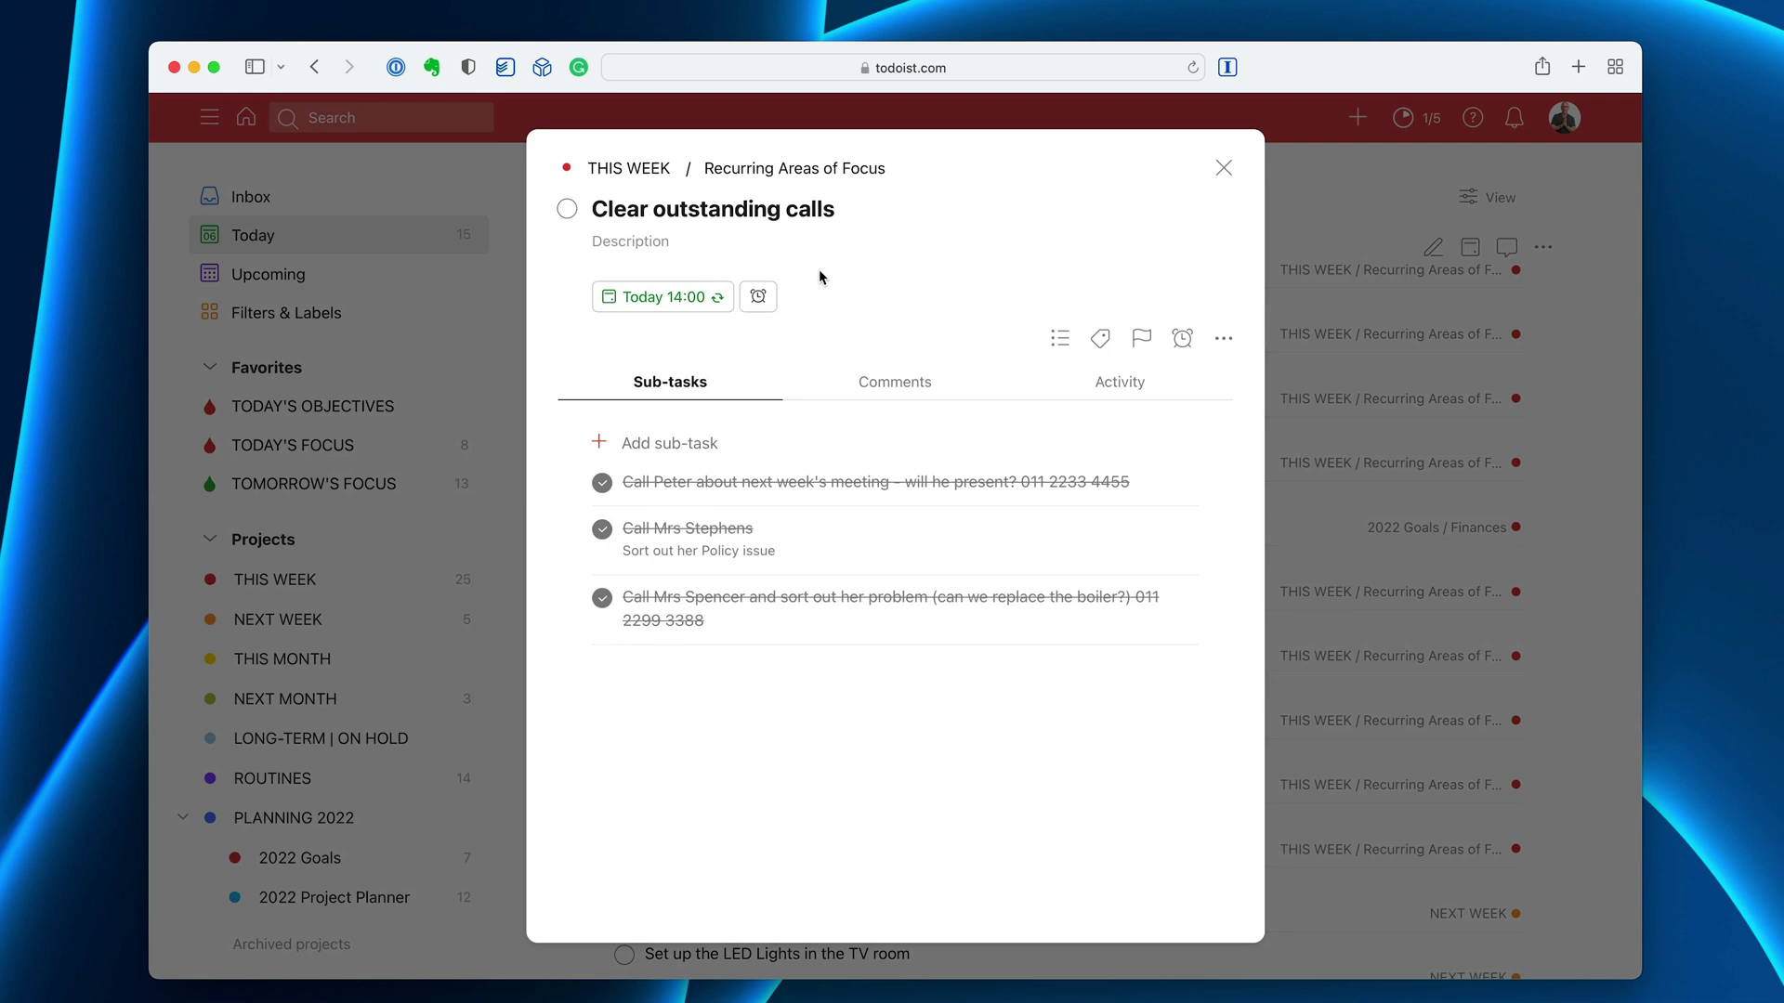
{"action": "left_click", "coordinate": [667, 303]}
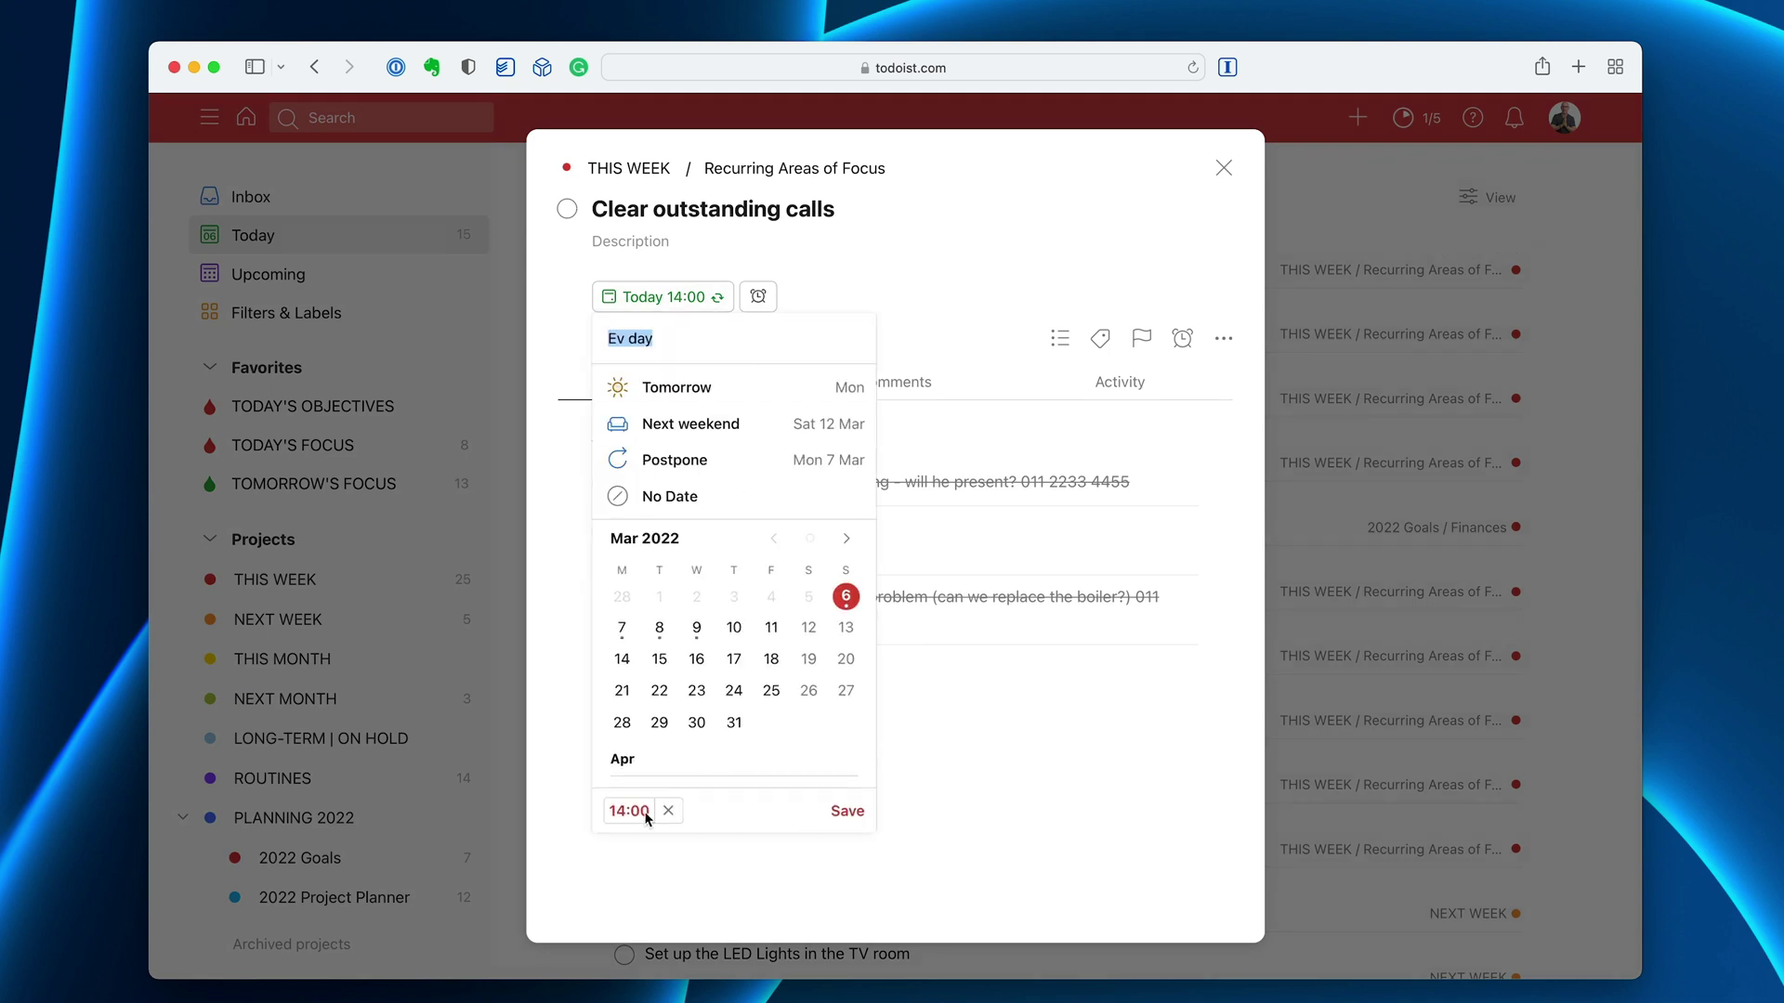
{"action": "left_click", "coordinate": [668, 811]}
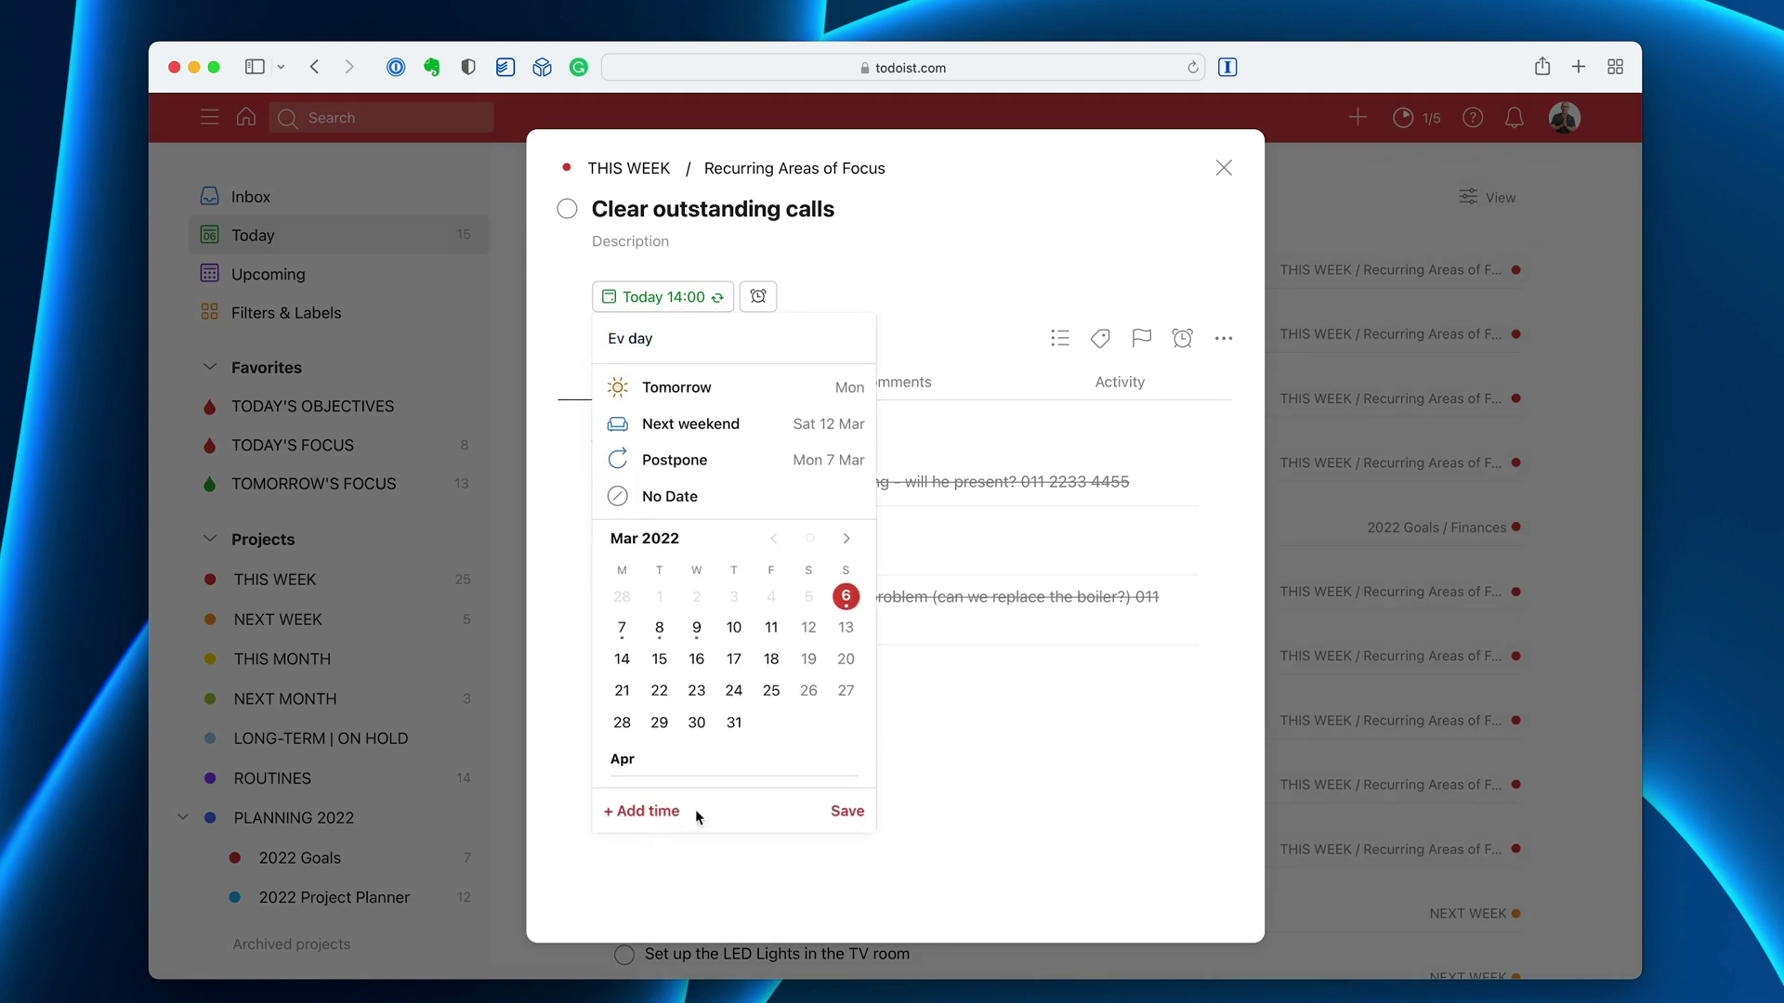
{"action": "left_click", "coordinate": [846, 811]}
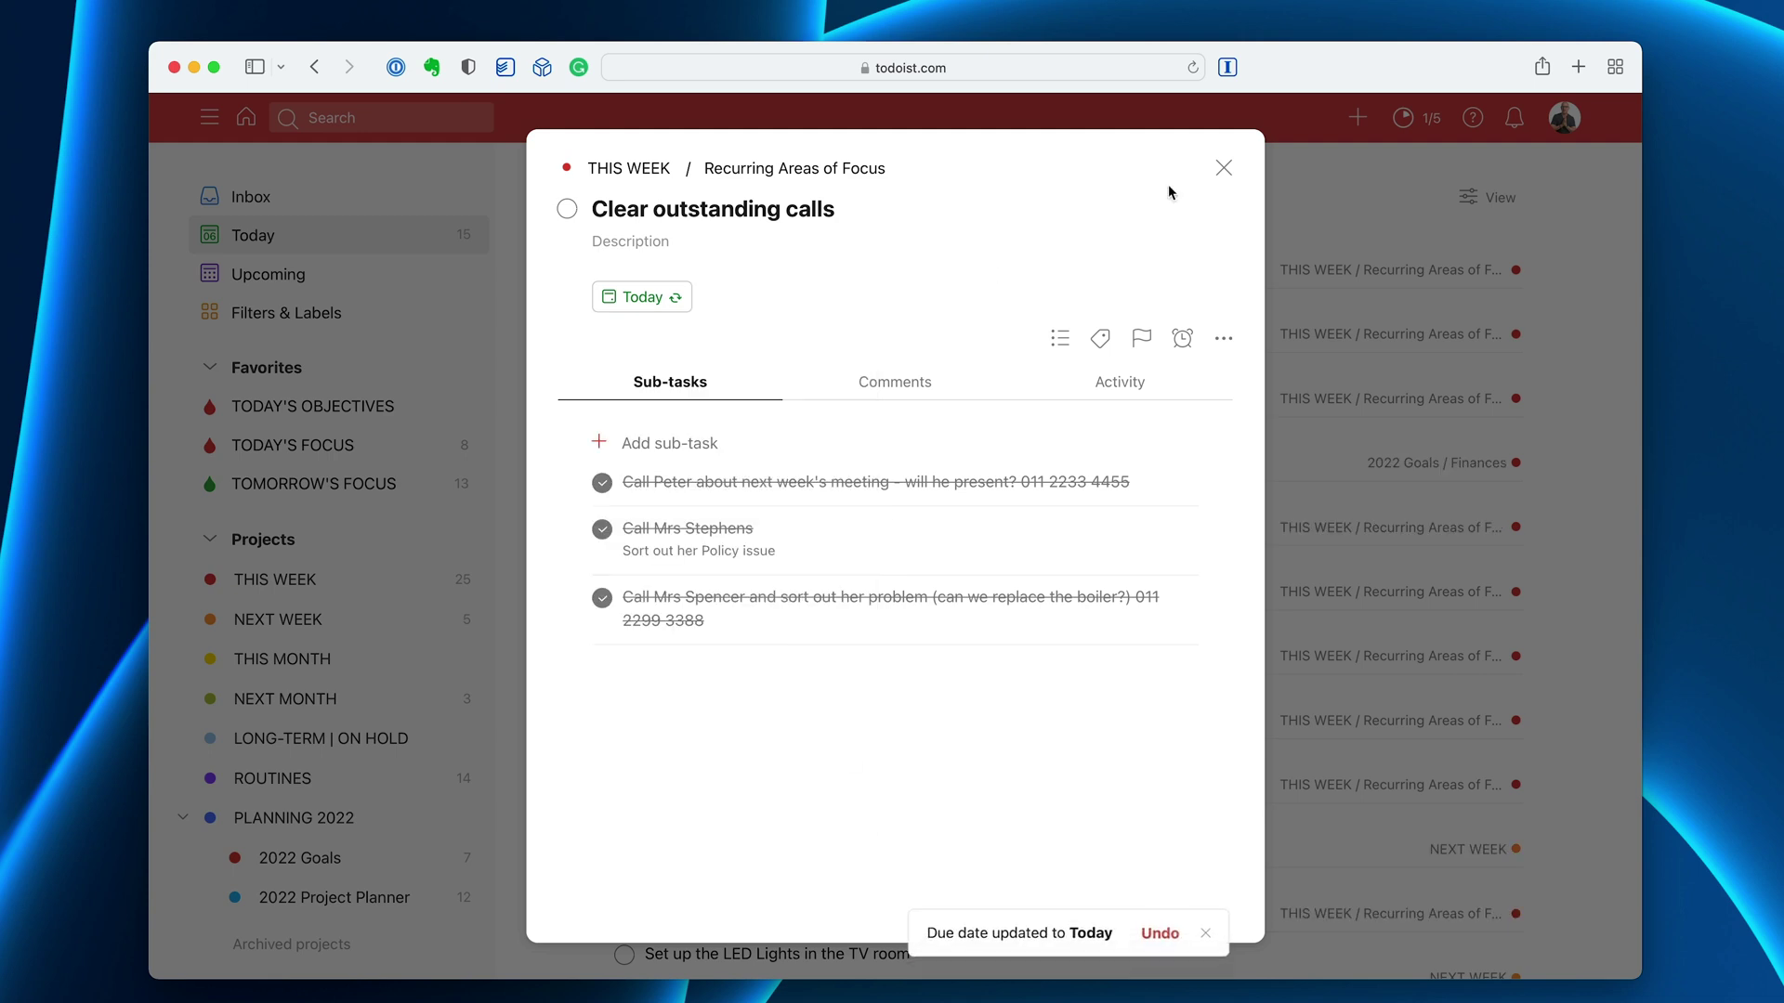
{"action": "left_click", "coordinate": [1223, 167]}
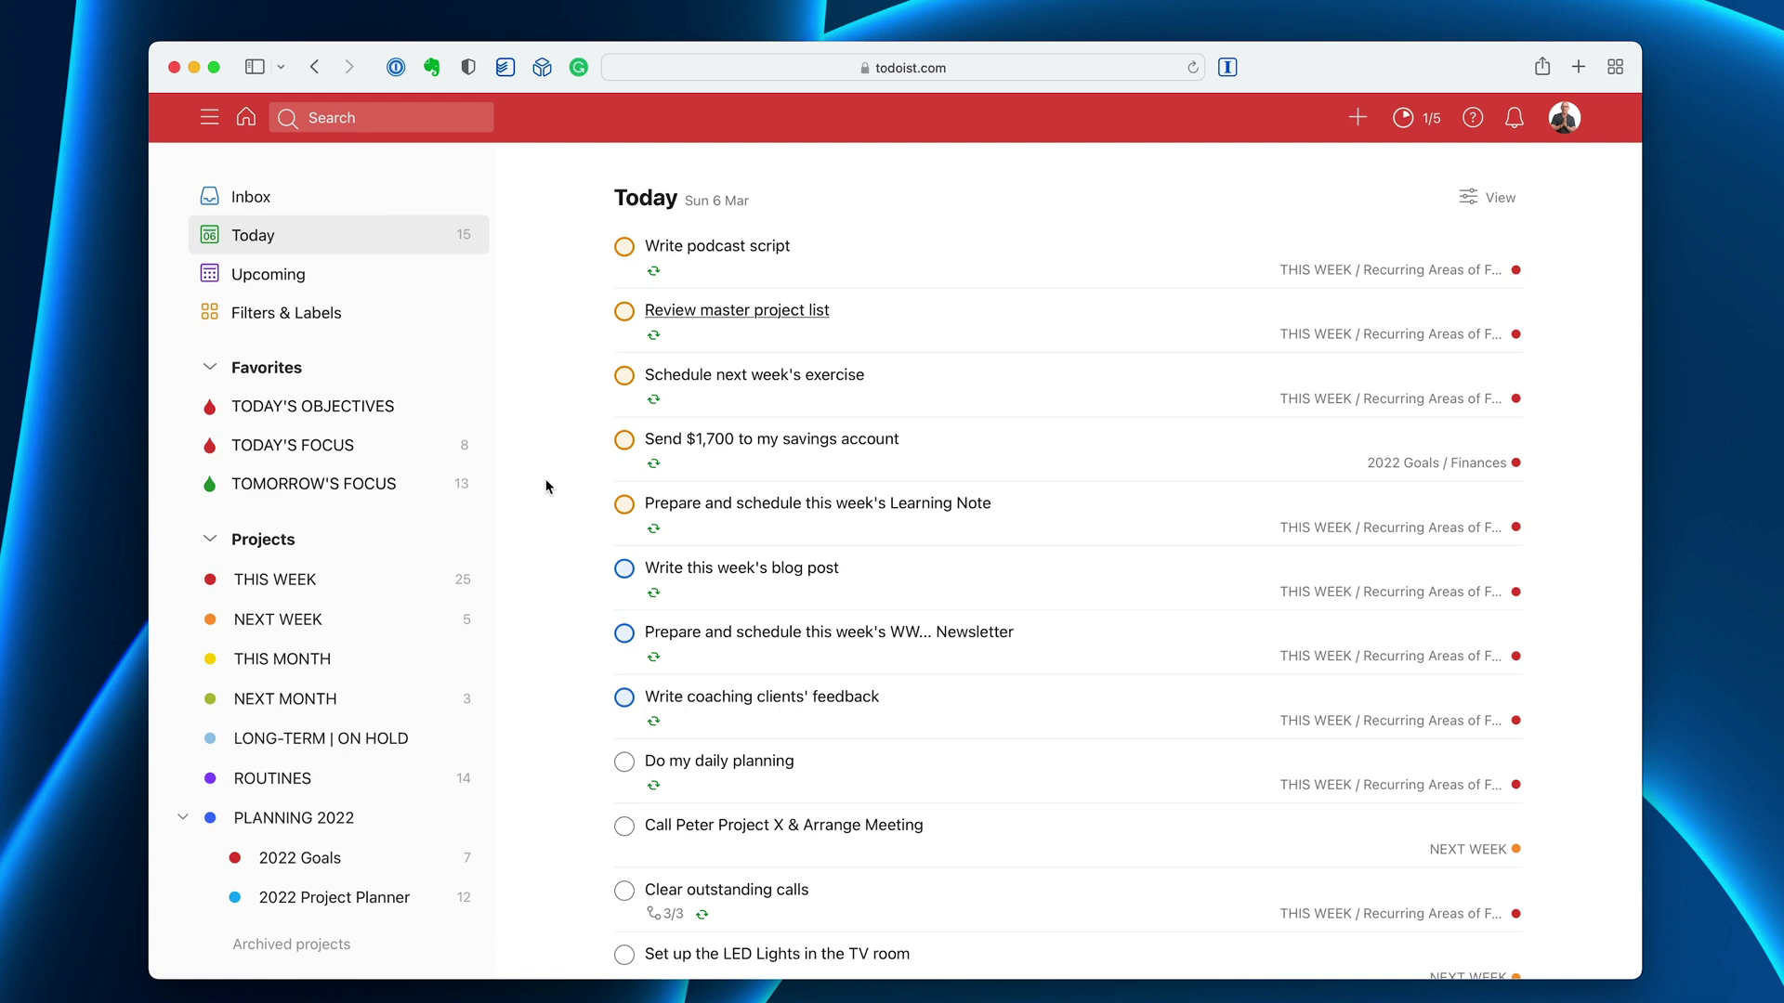
{"action": "scroll", "coordinate": [546, 486], "scroll_direction": "down", "scroll_amount": 5}
{"action": "scroll", "coordinate": [546, 485], "scroll_direction": "up", "scroll_amount": 5}
{"action": "scroll", "coordinate": [546, 486], "scroll_direction": "down", "scroll_amount": 5}
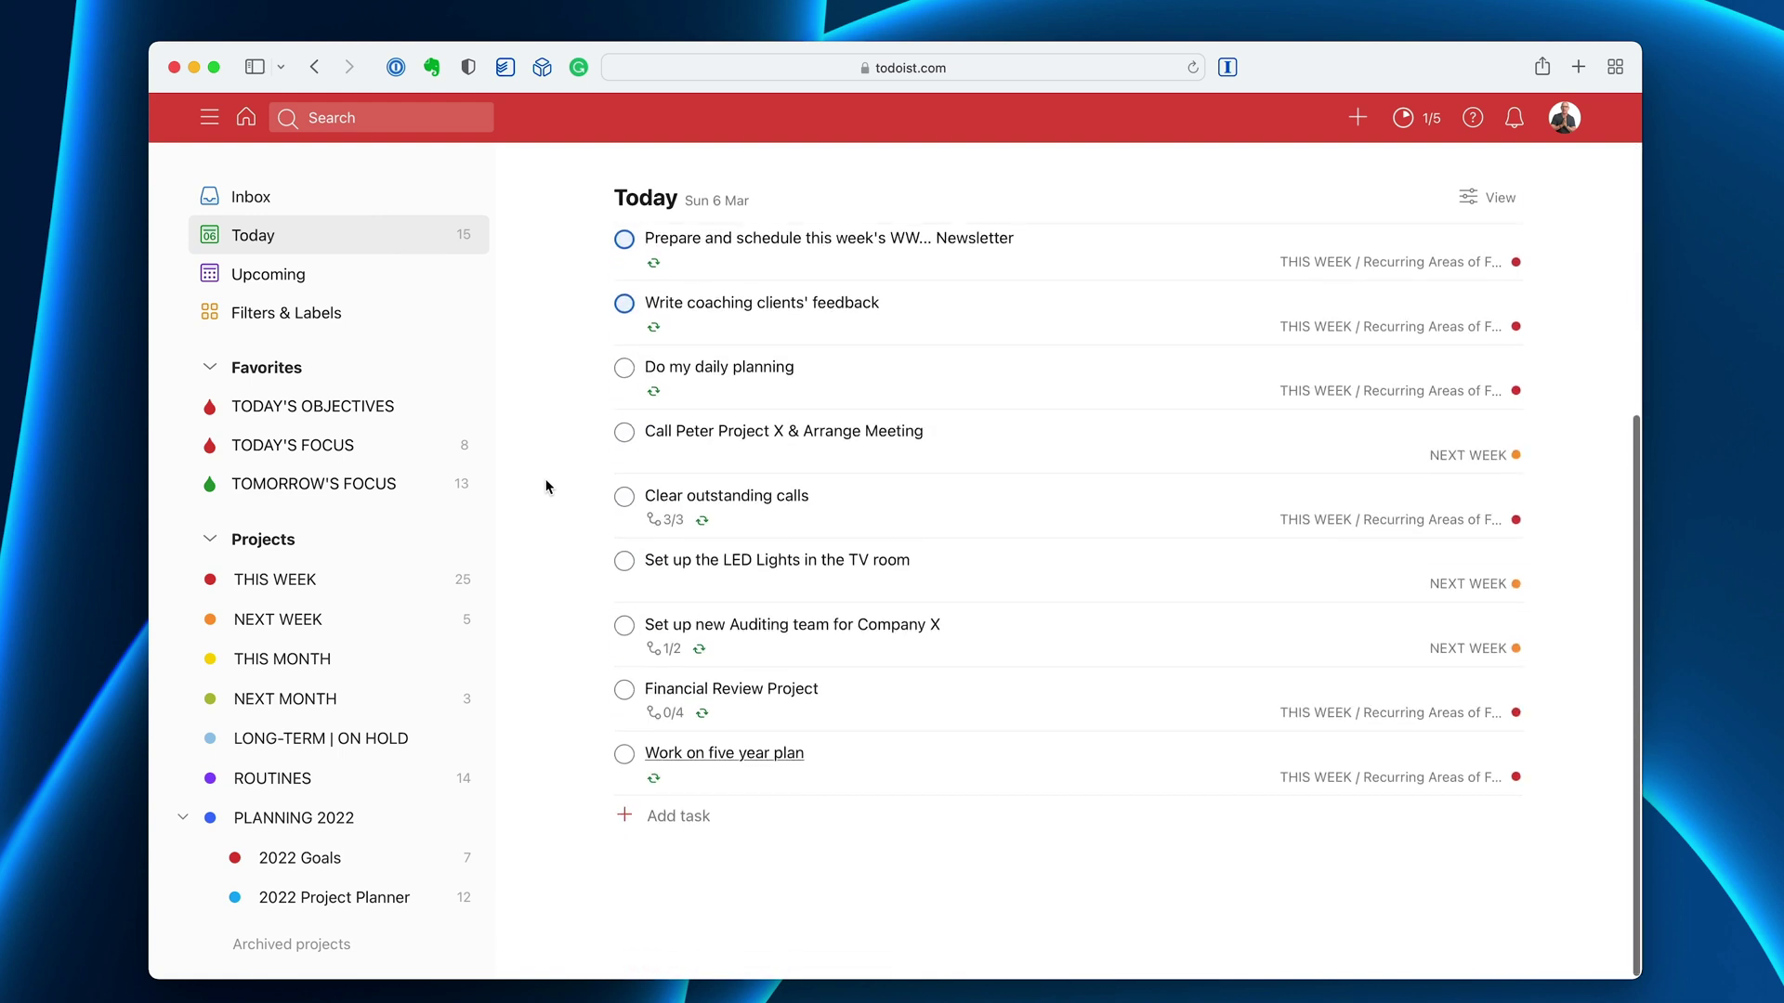
{"action": "scroll", "coordinate": [548, 486], "scroll_direction": "up", "scroll_amount": 5}
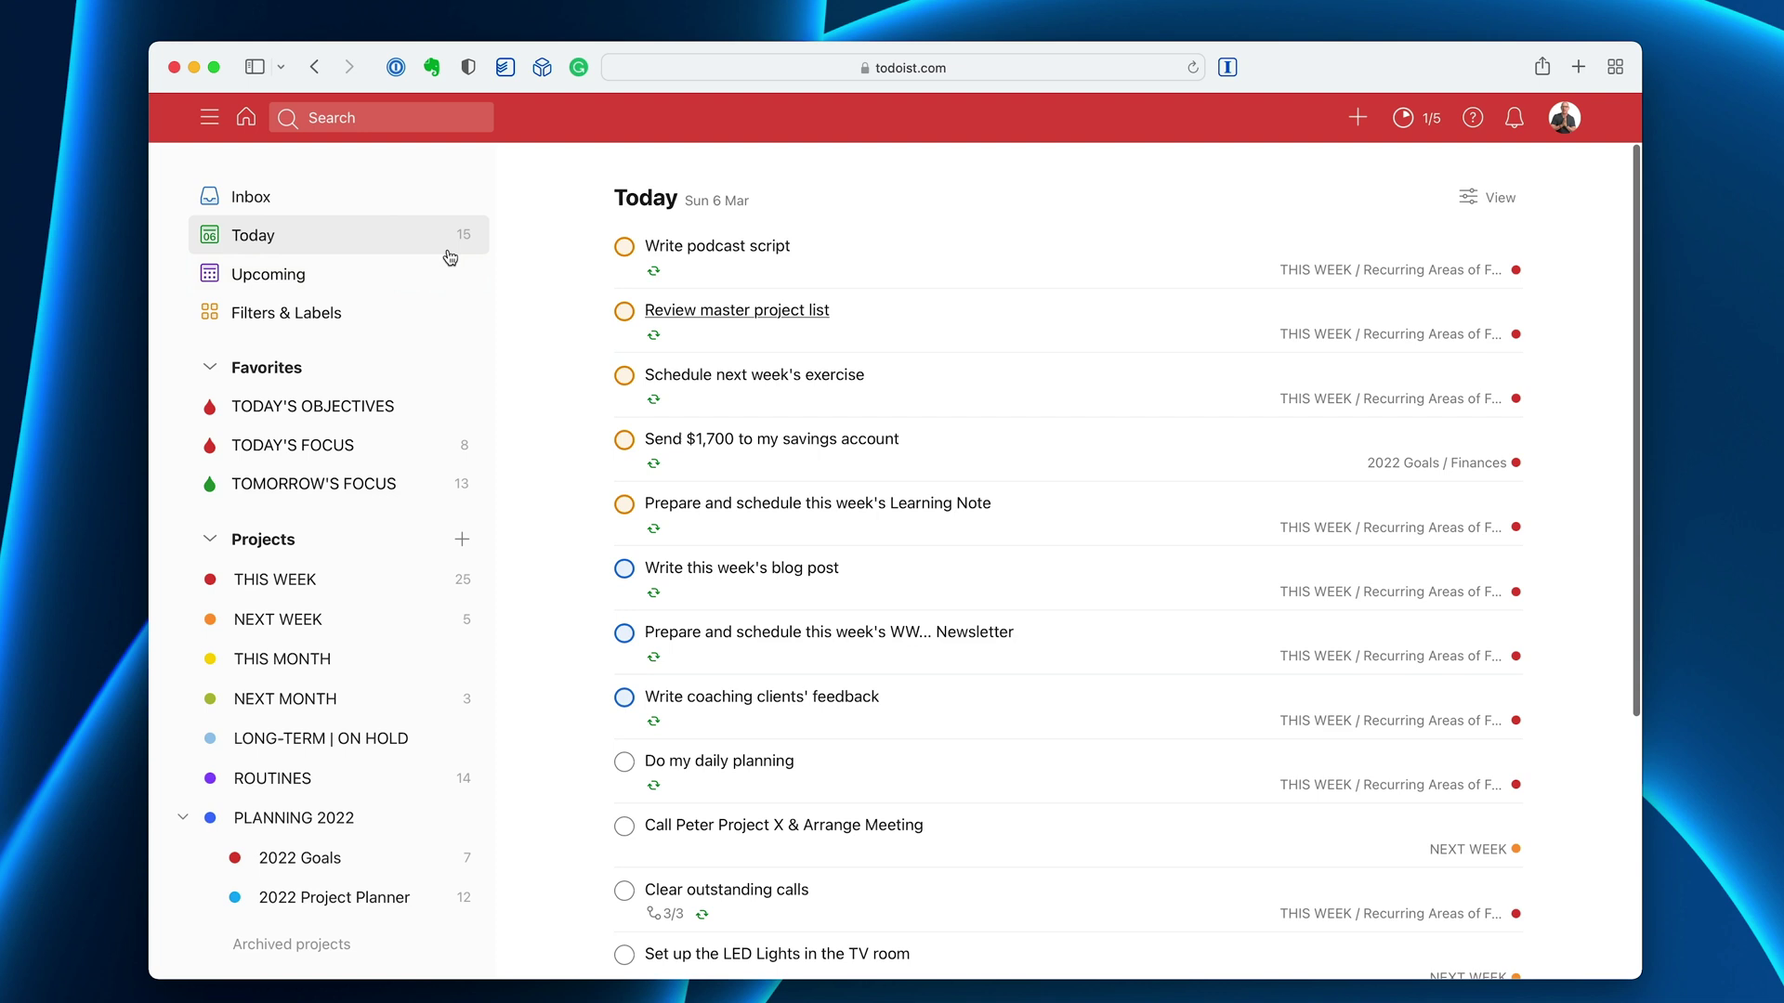
{"action": "scroll", "coordinate": [562, 302], "scroll_direction": "down", "scroll_amount": 5}
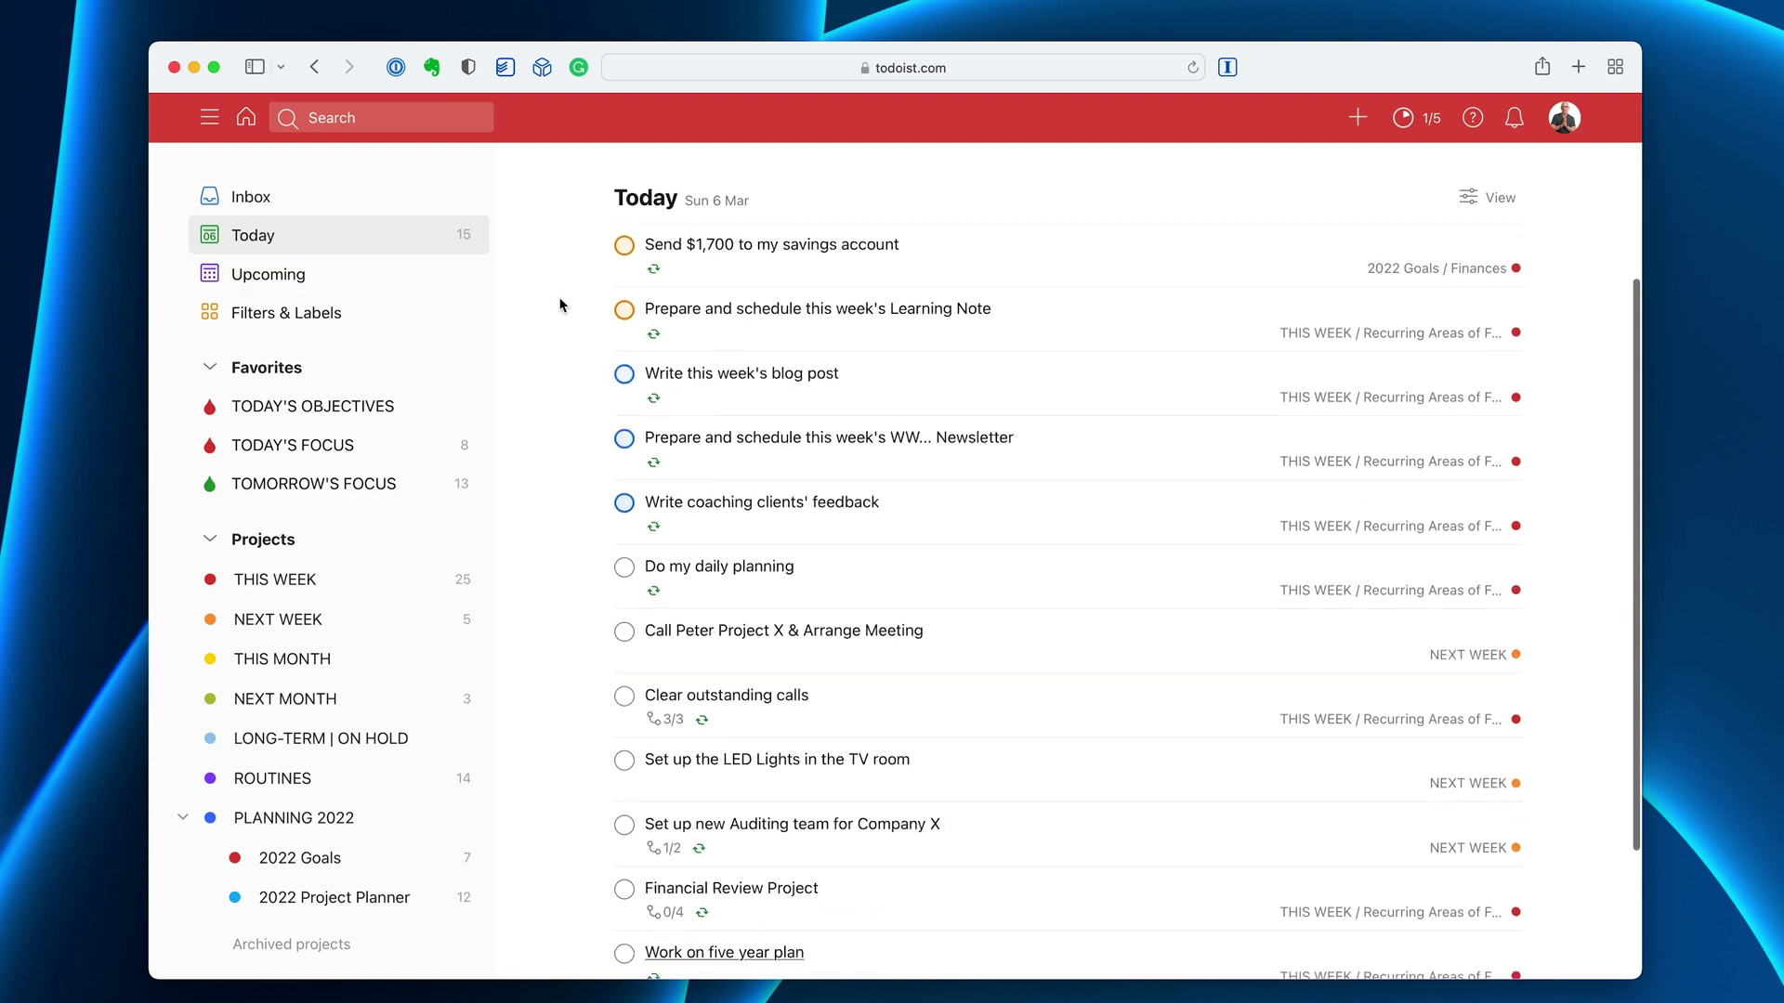
{"action": "scroll", "coordinate": [748, 363], "scroll_direction": "up", "scroll_amount": 5}
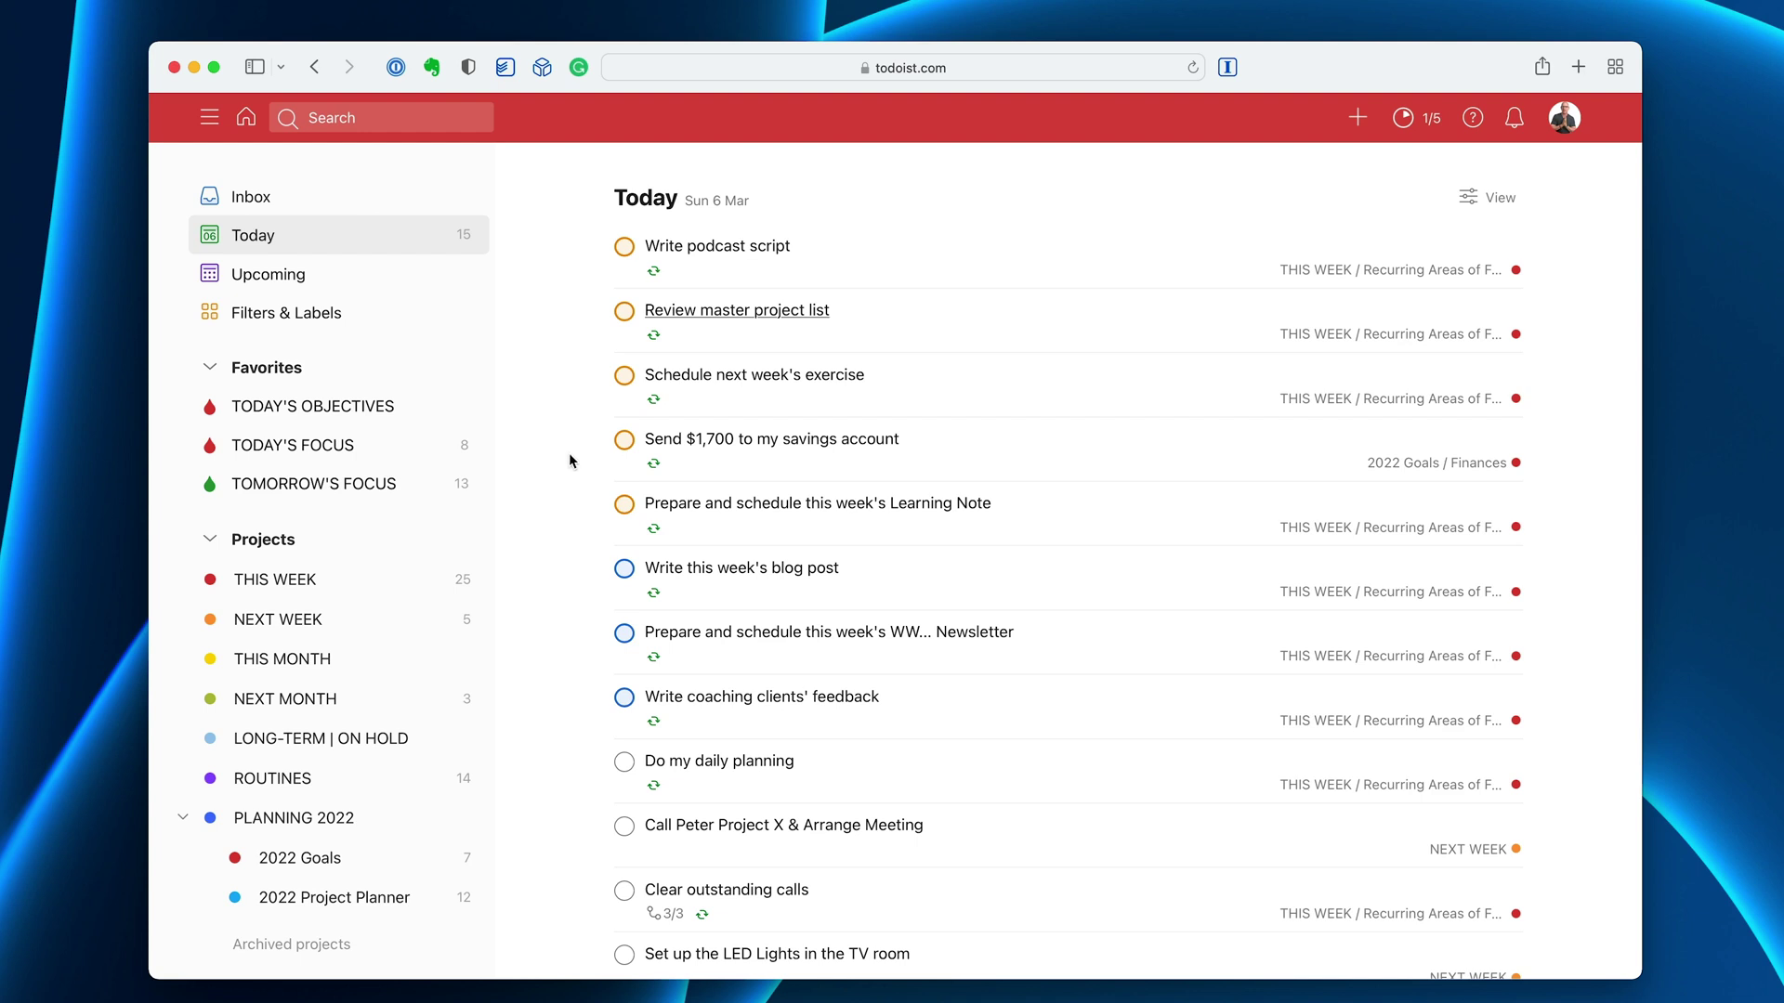
{"action": "scroll", "coordinate": [570, 461], "scroll_direction": "down", "scroll_amount": 5}
{"action": "scroll", "coordinate": [570, 460], "scroll_direction": "up", "scroll_amount": 5}
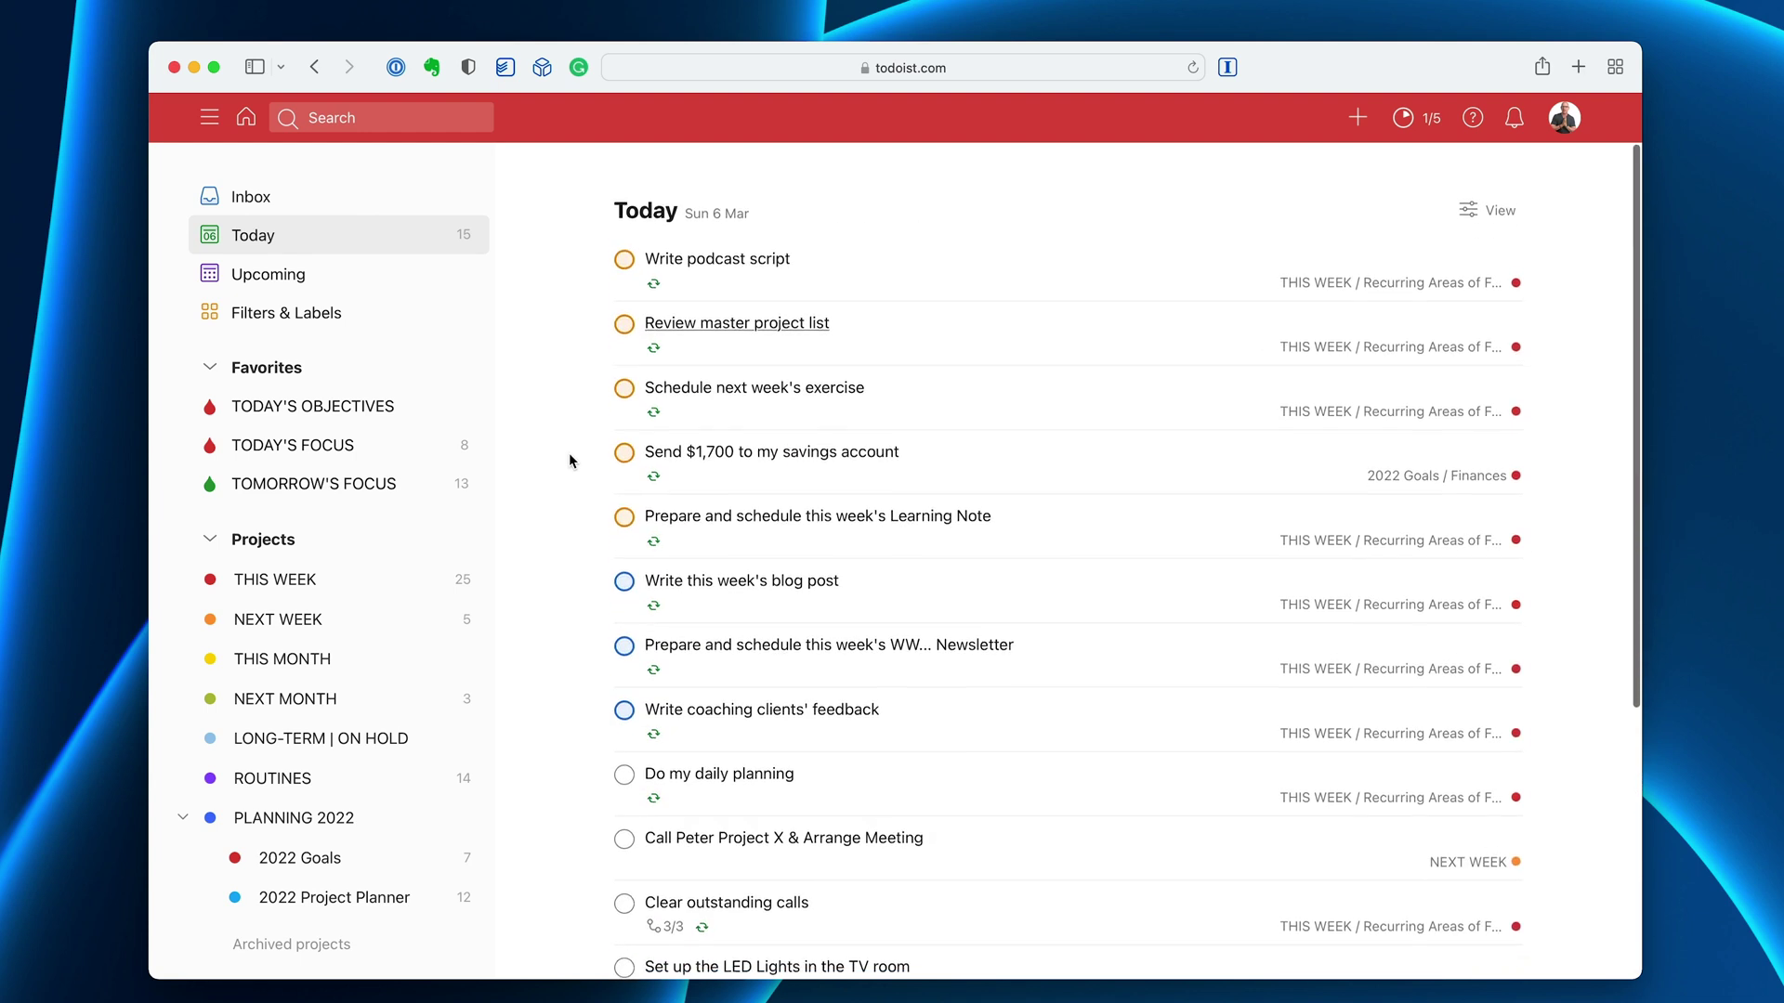
{"action": "scroll", "coordinate": [570, 461], "scroll_direction": "down", "scroll_amount": 5}
{"action": "scroll", "coordinate": [569, 461], "scroll_direction": "up", "scroll_amount": 5}
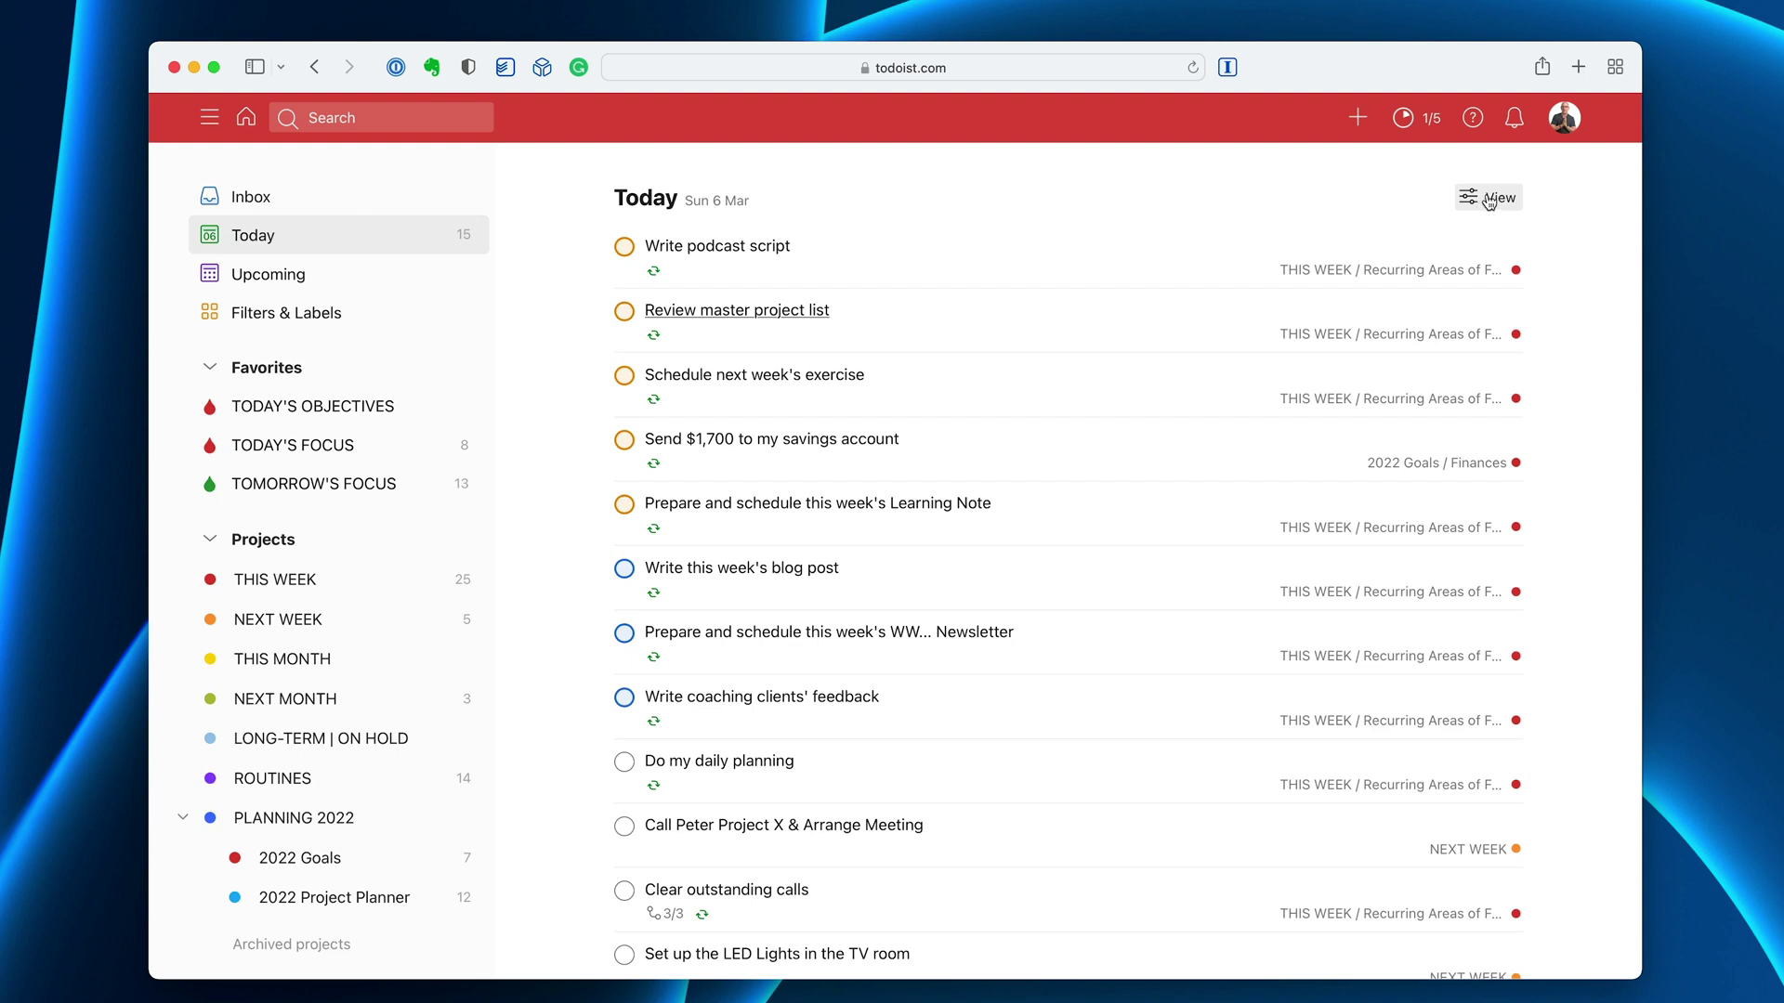
- Group the Today tasks by Priority, leaving Sort by at Default
{"action": "left_click", "coordinate": [1489, 201]}
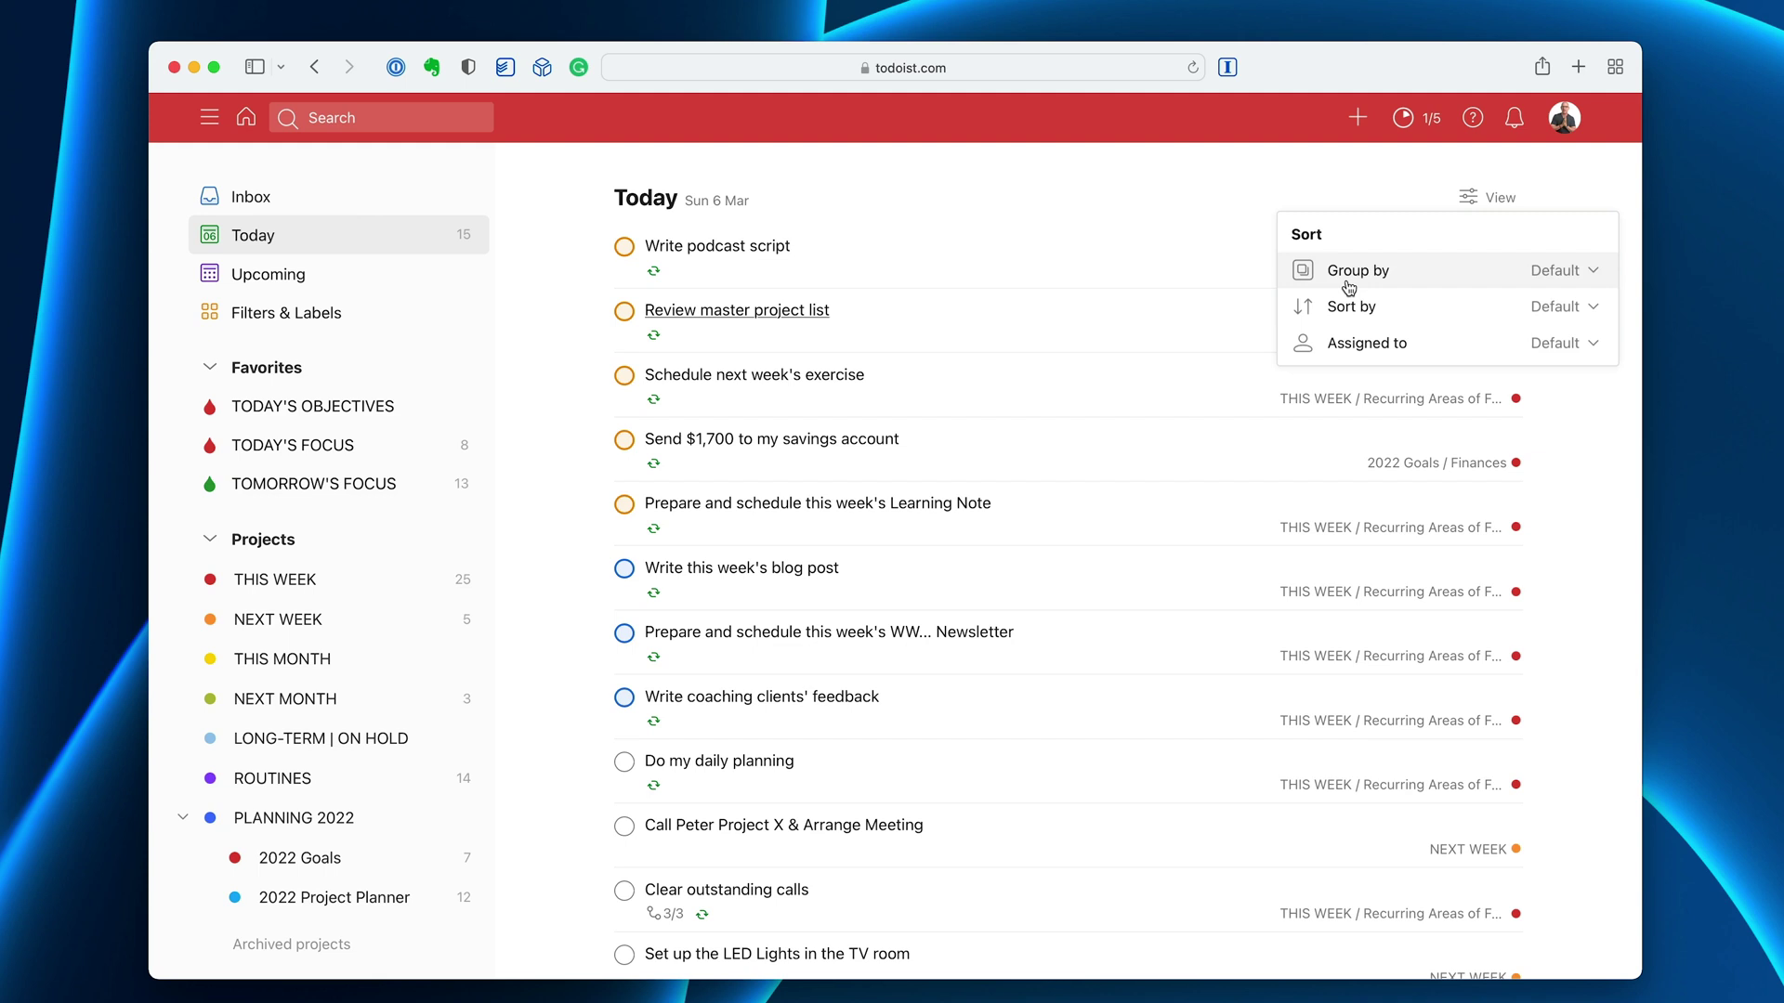
{"action": "left_click", "coordinate": [1591, 275]}
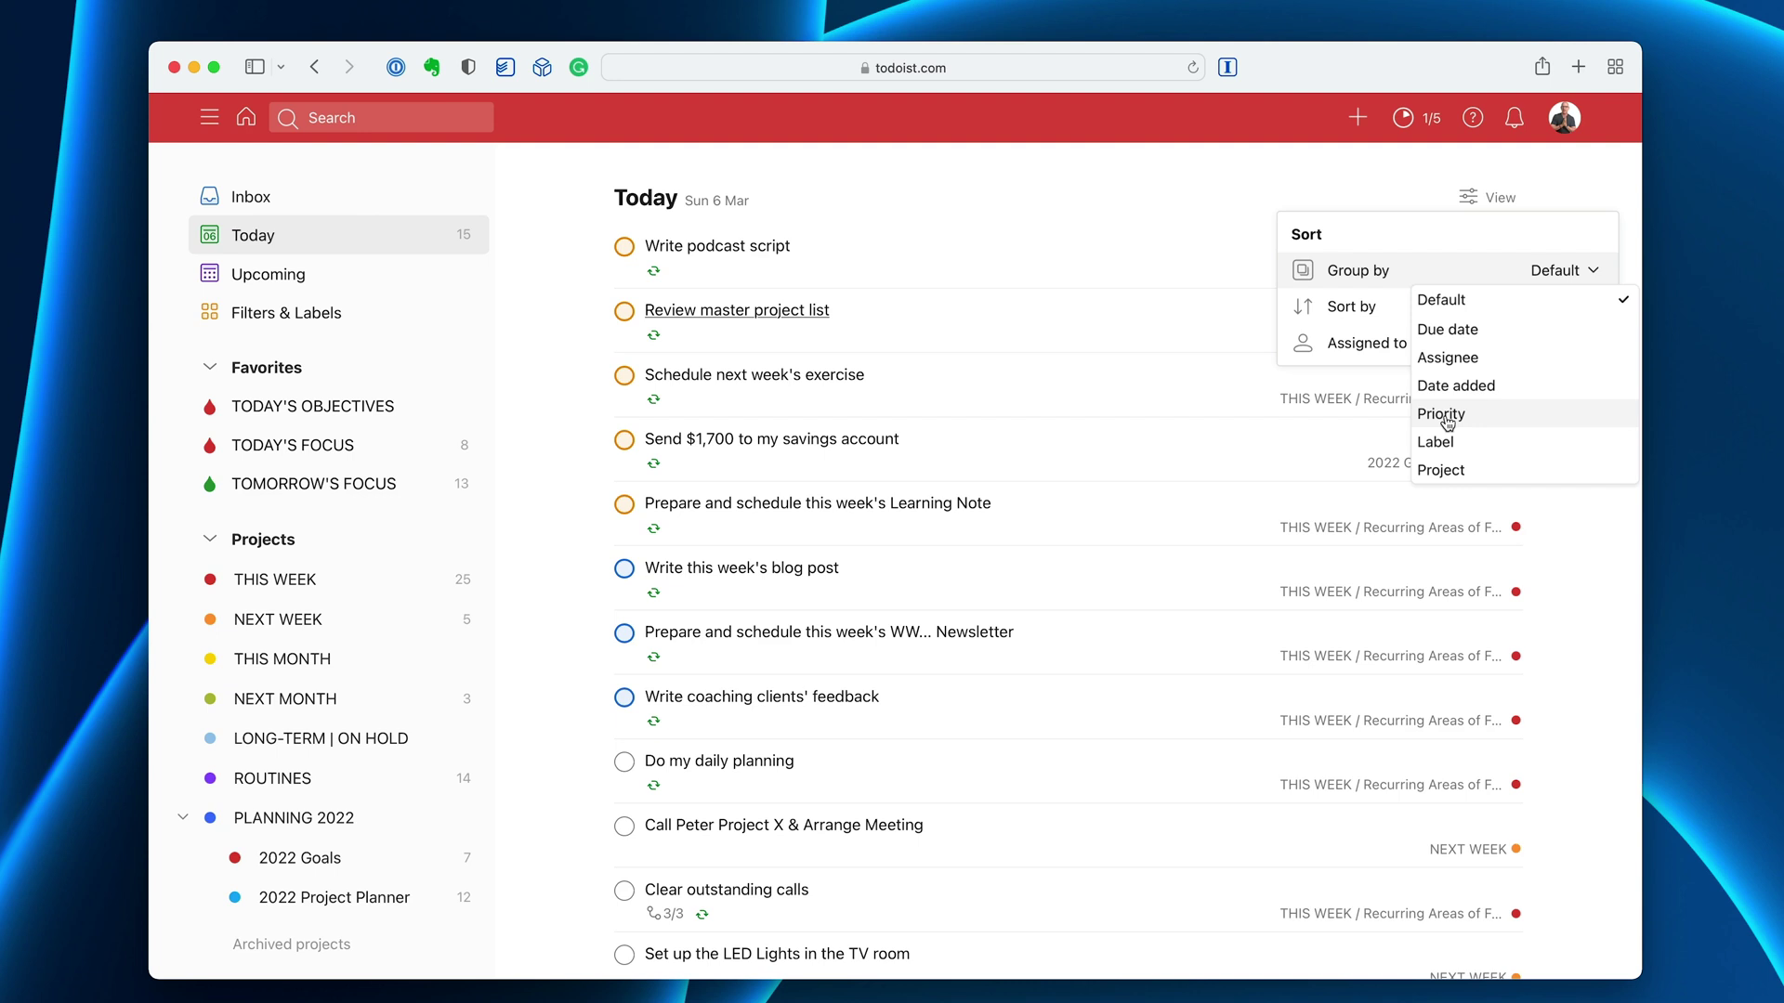
{"action": "left_click", "coordinate": [1441, 414]}
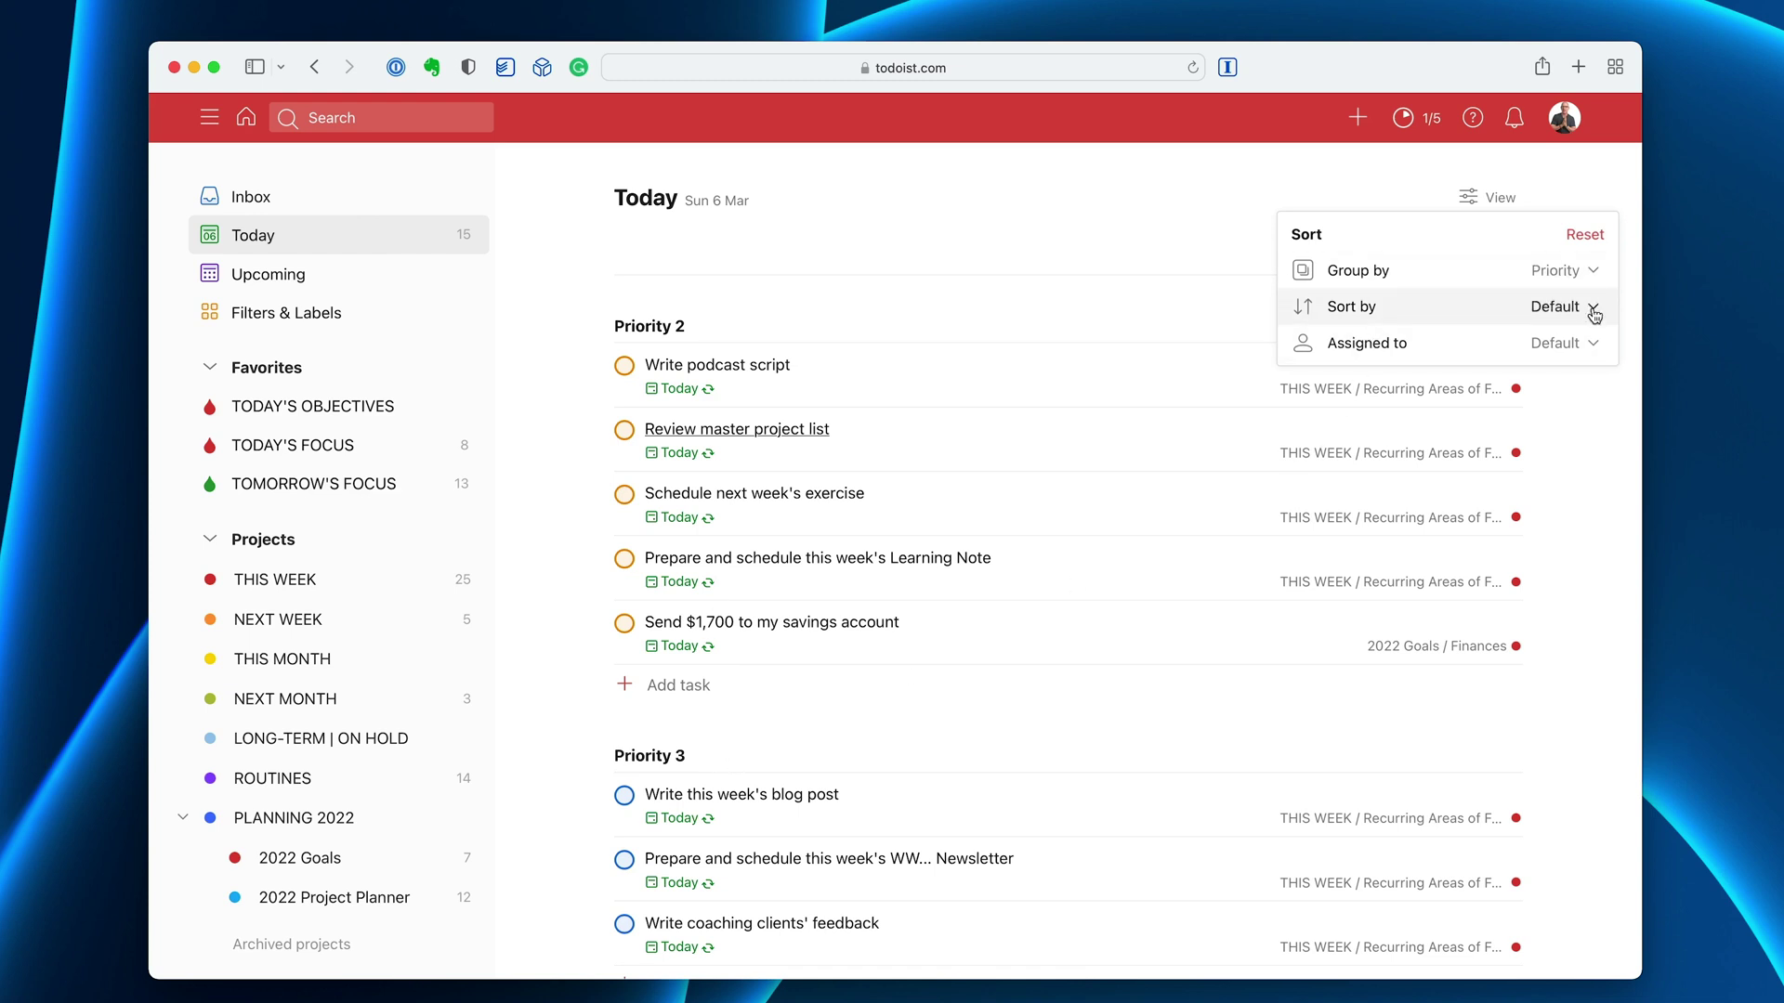
{"action": "left_click", "coordinate": [1592, 308]}
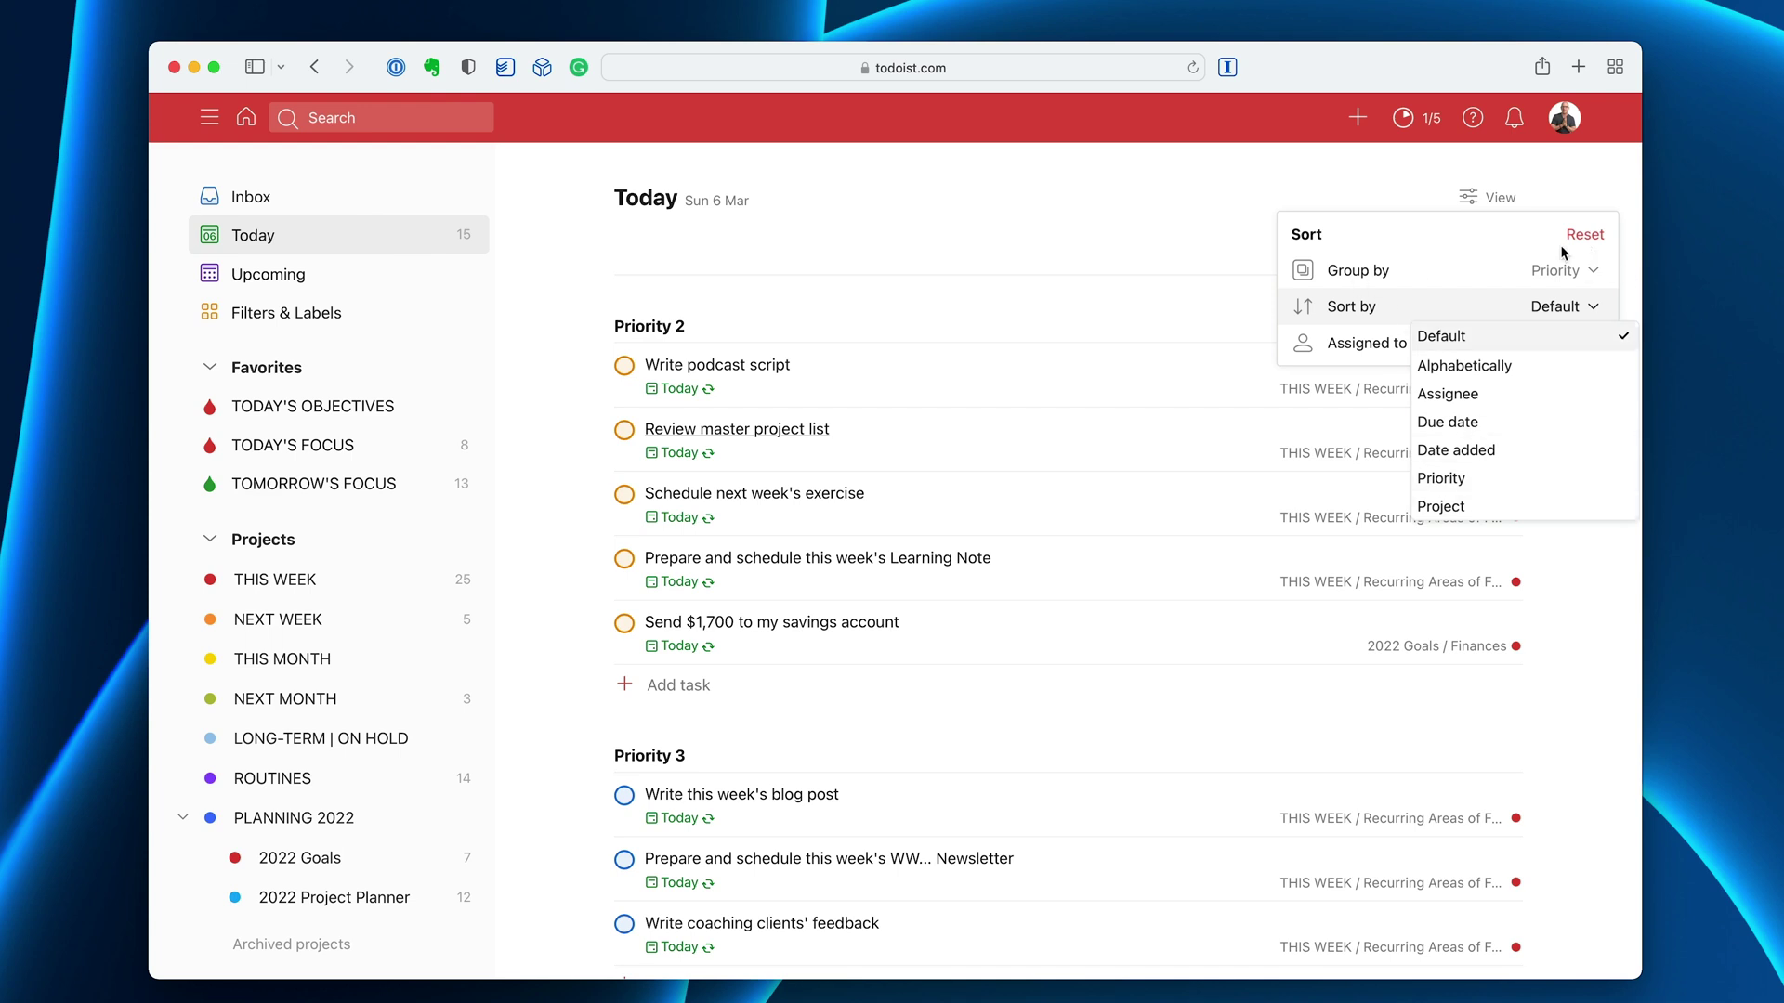
{"action": "left_click", "coordinate": [1113, 405]}
{"action": "left_click", "coordinate": [1113, 401]}
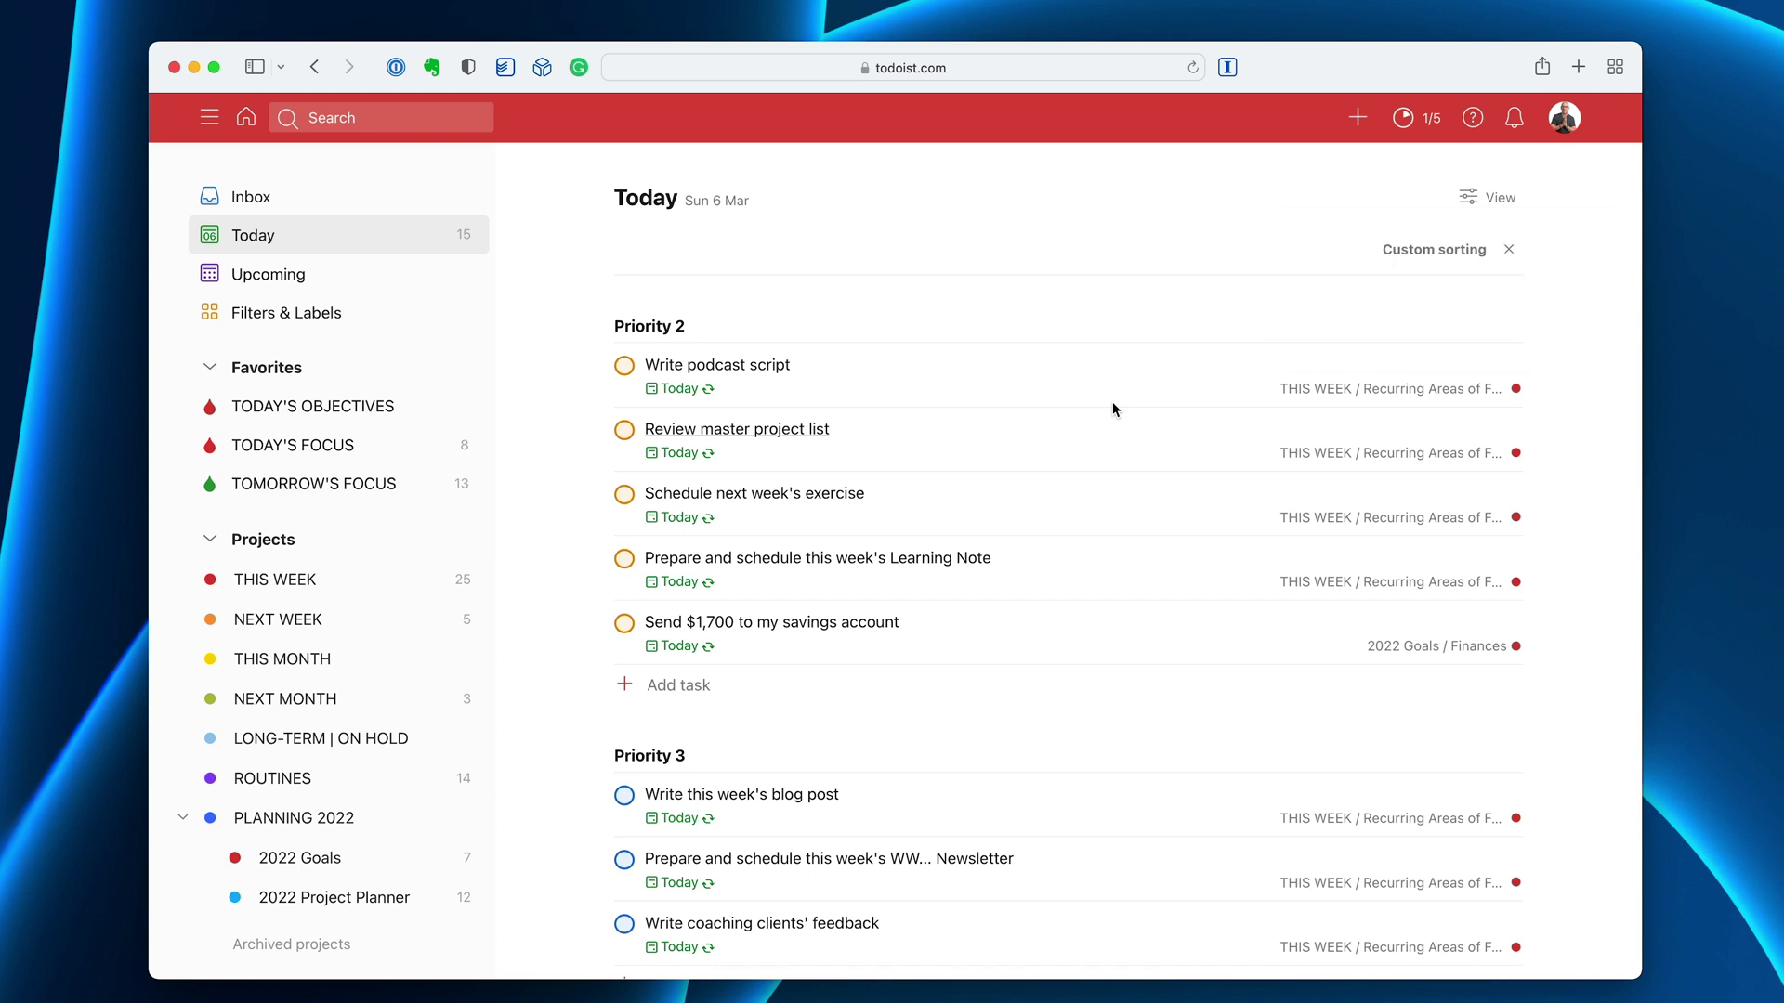
- Scroll through the priority-grouped Today list, then go to Filters & Labels
{"action": "scroll", "coordinate": [1112, 402], "scroll_direction": "down", "scroll_amount": 6}
{"action": "scroll", "coordinate": [1112, 402], "scroll_direction": "up", "scroll_amount": 1}
{"action": "scroll", "coordinate": [1113, 401], "scroll_direction": "up", "scroll_amount": 8}
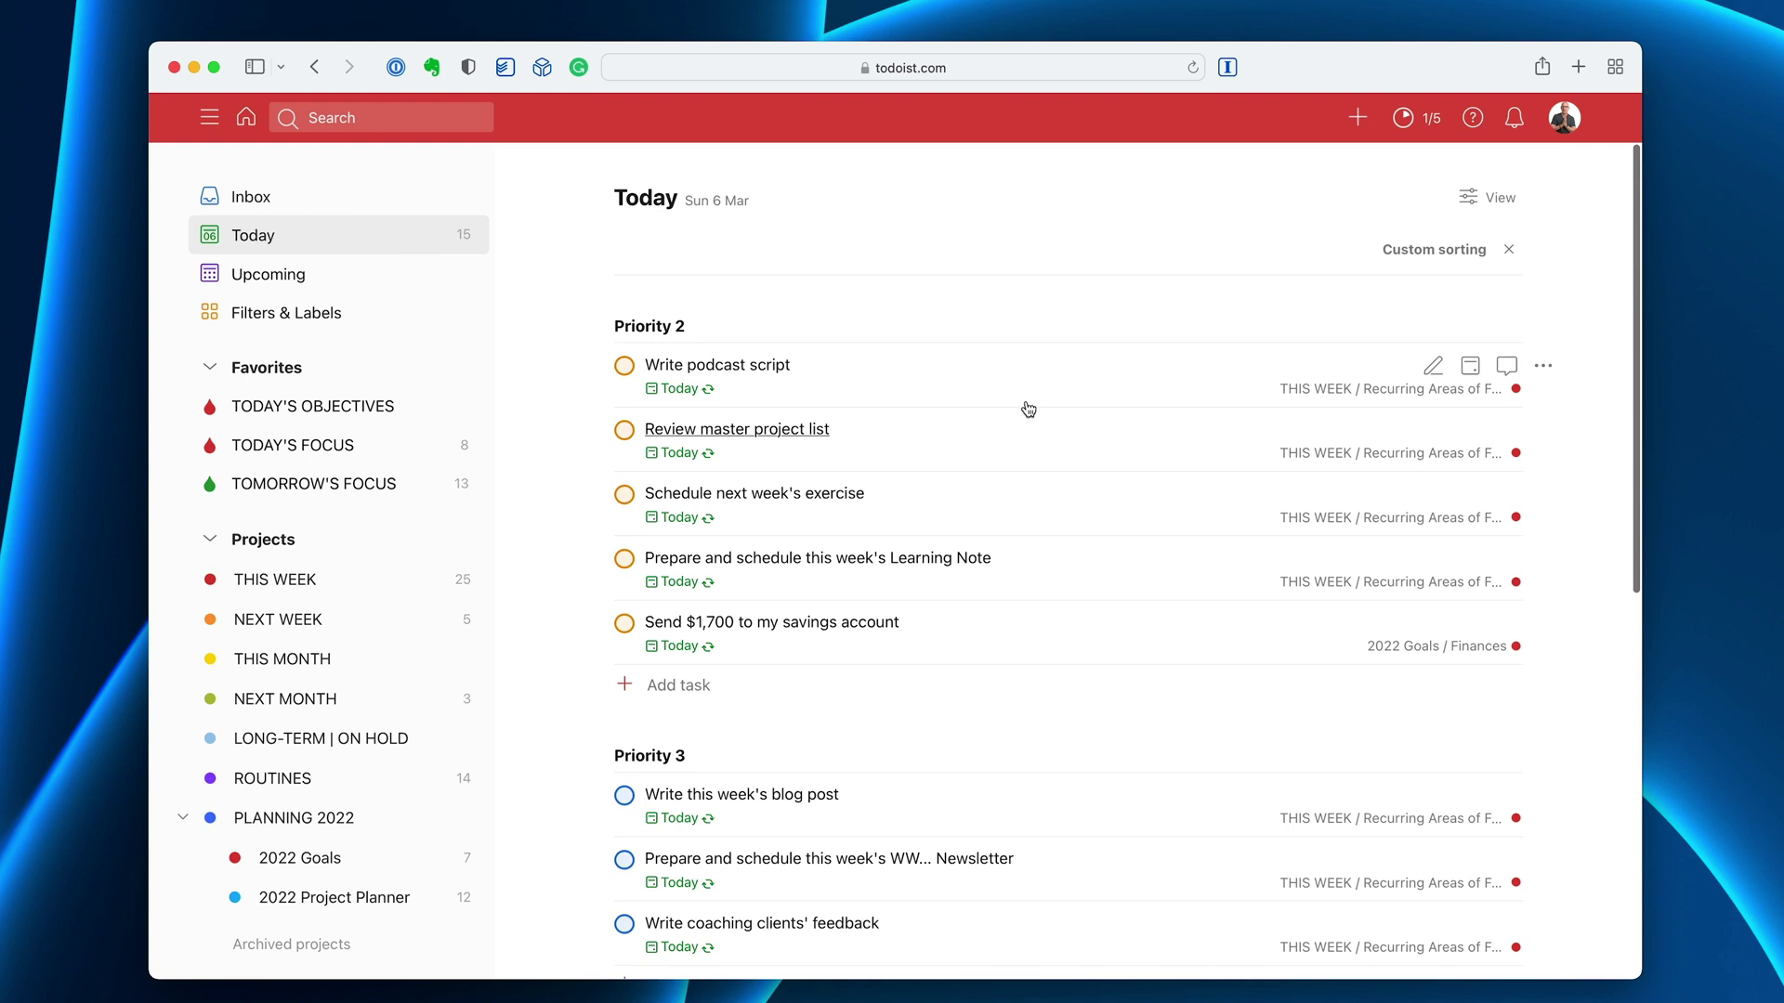
{"action": "scroll", "coordinate": [1000, 671], "scroll_direction": "down", "scroll_amount": 5}
{"action": "scroll", "coordinate": [838, 479], "scroll_direction": "up", "scroll_amount": 3}
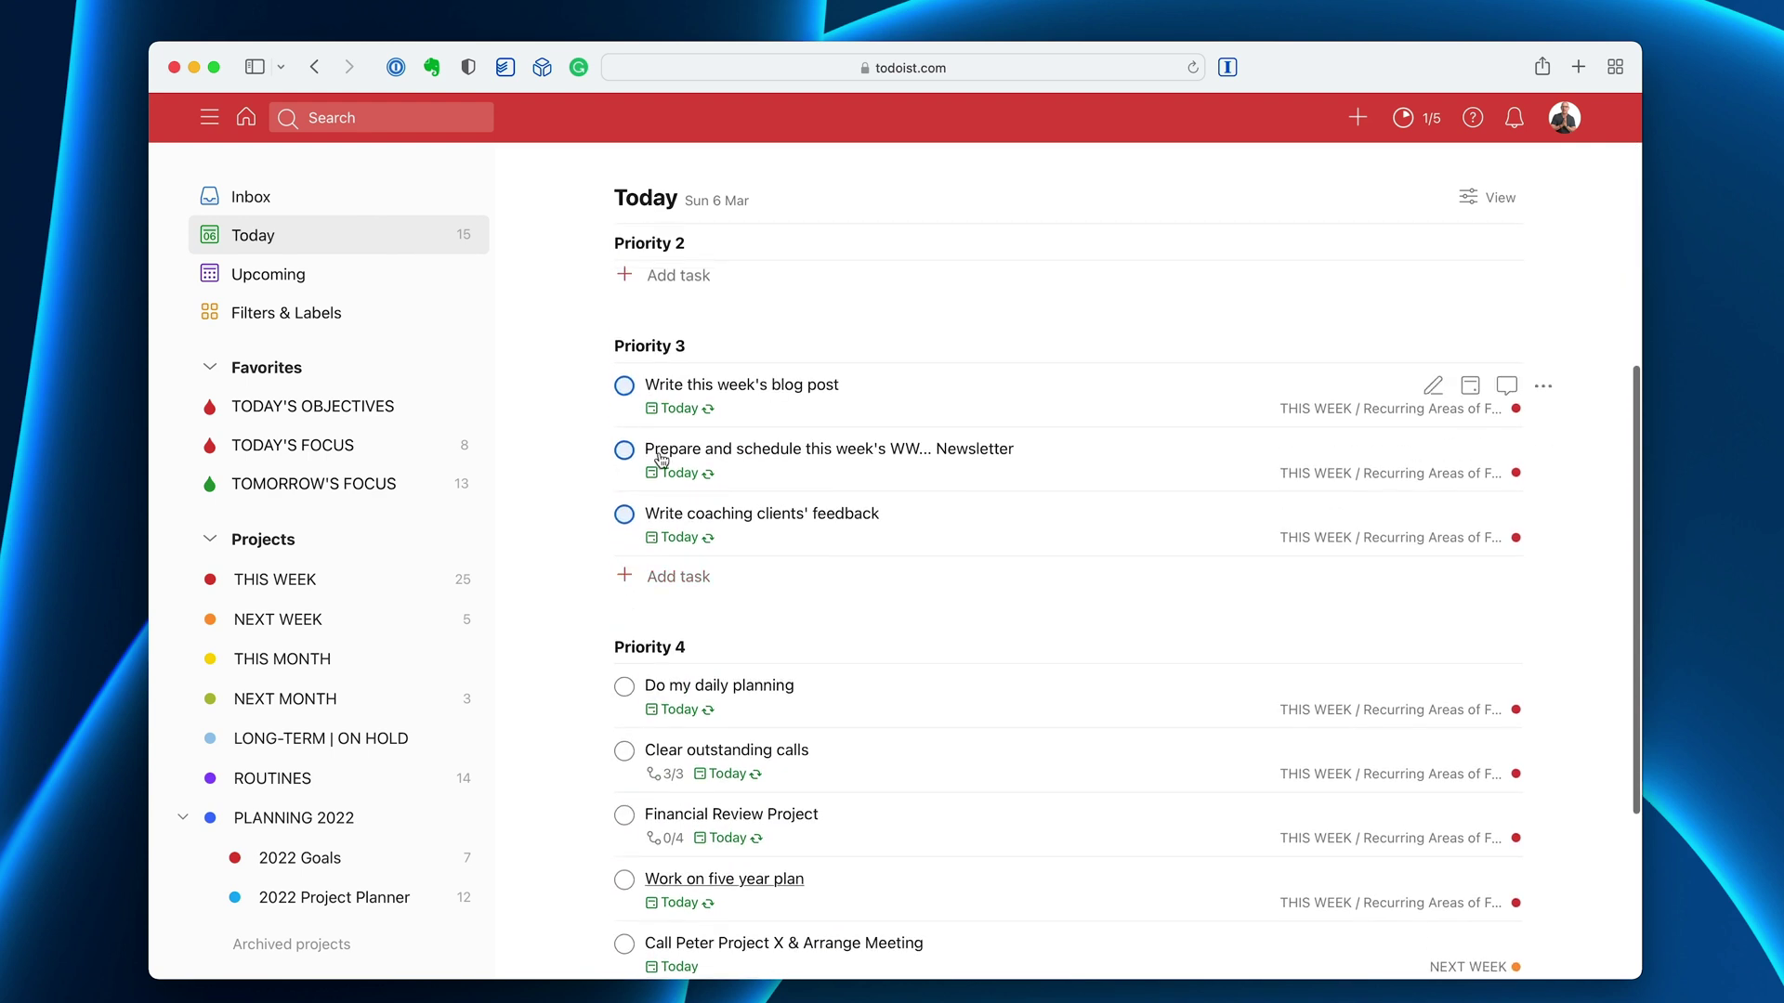
{"action": "scroll", "coordinate": [880, 678], "scroll_direction": "down", "scroll_amount": 4}
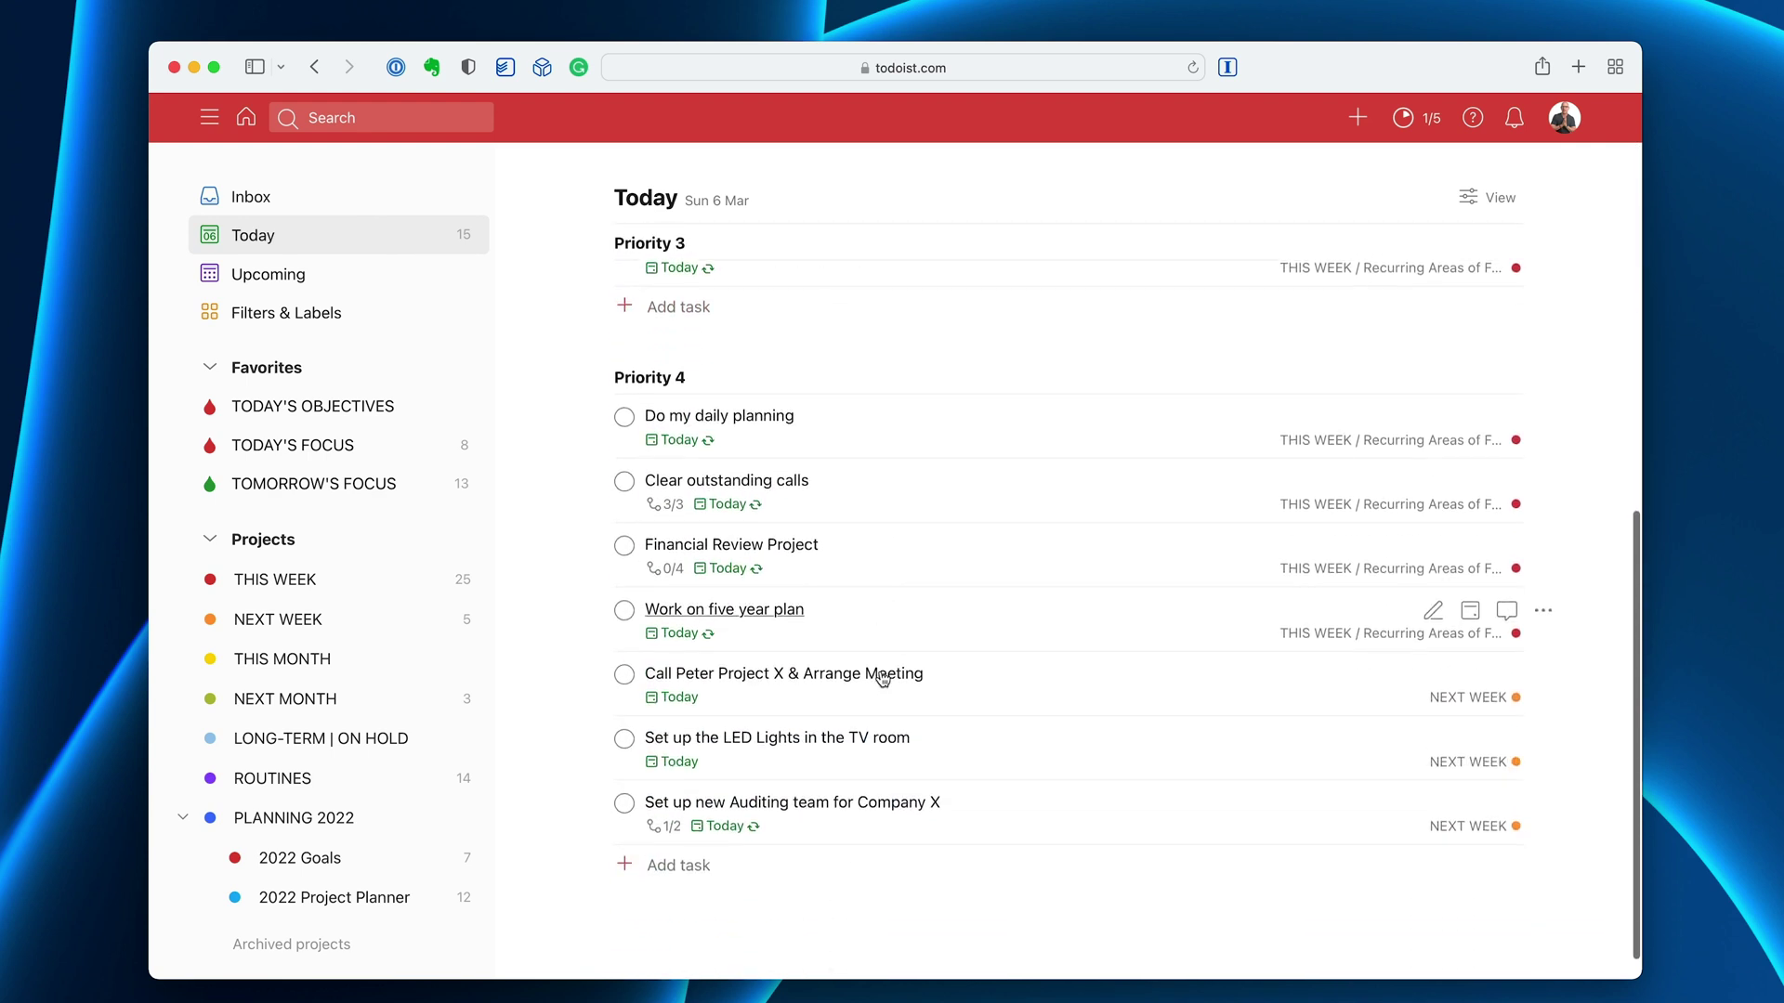
{"action": "scroll", "coordinate": [883, 680], "scroll_direction": "up", "scroll_amount": 10}
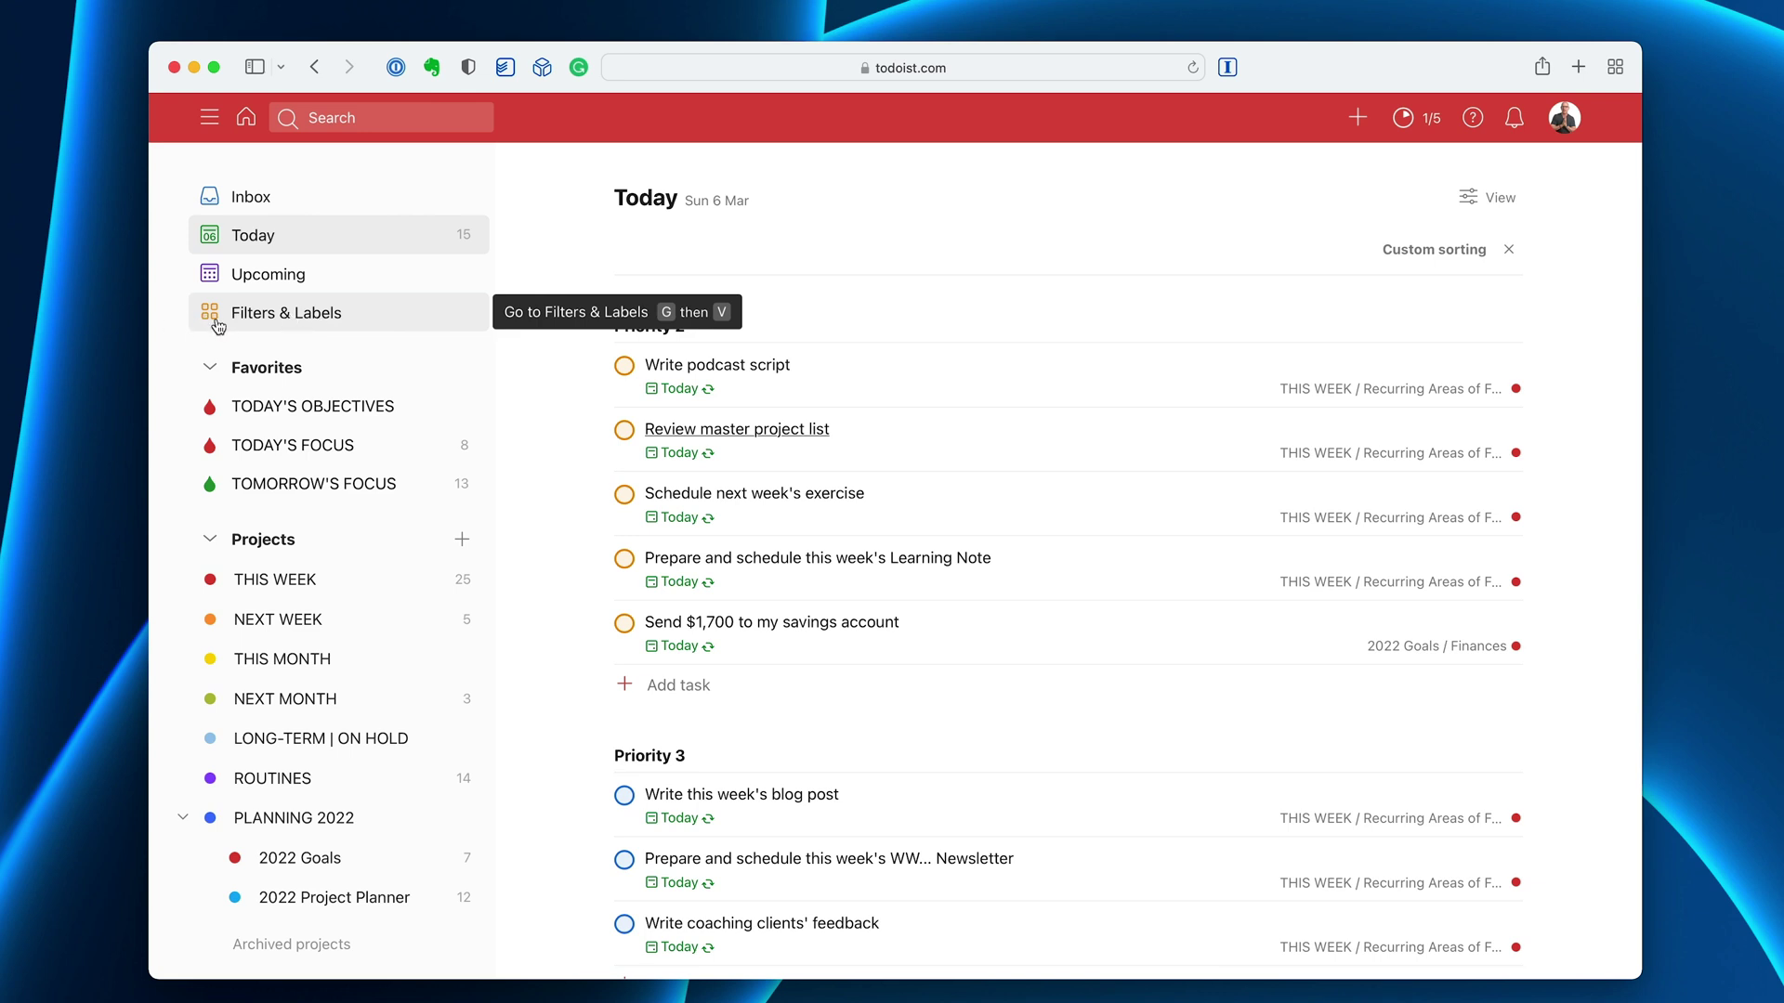
{"action": "scroll", "coordinate": [260, 316], "scroll_direction": "down", "scroll_amount": 1}
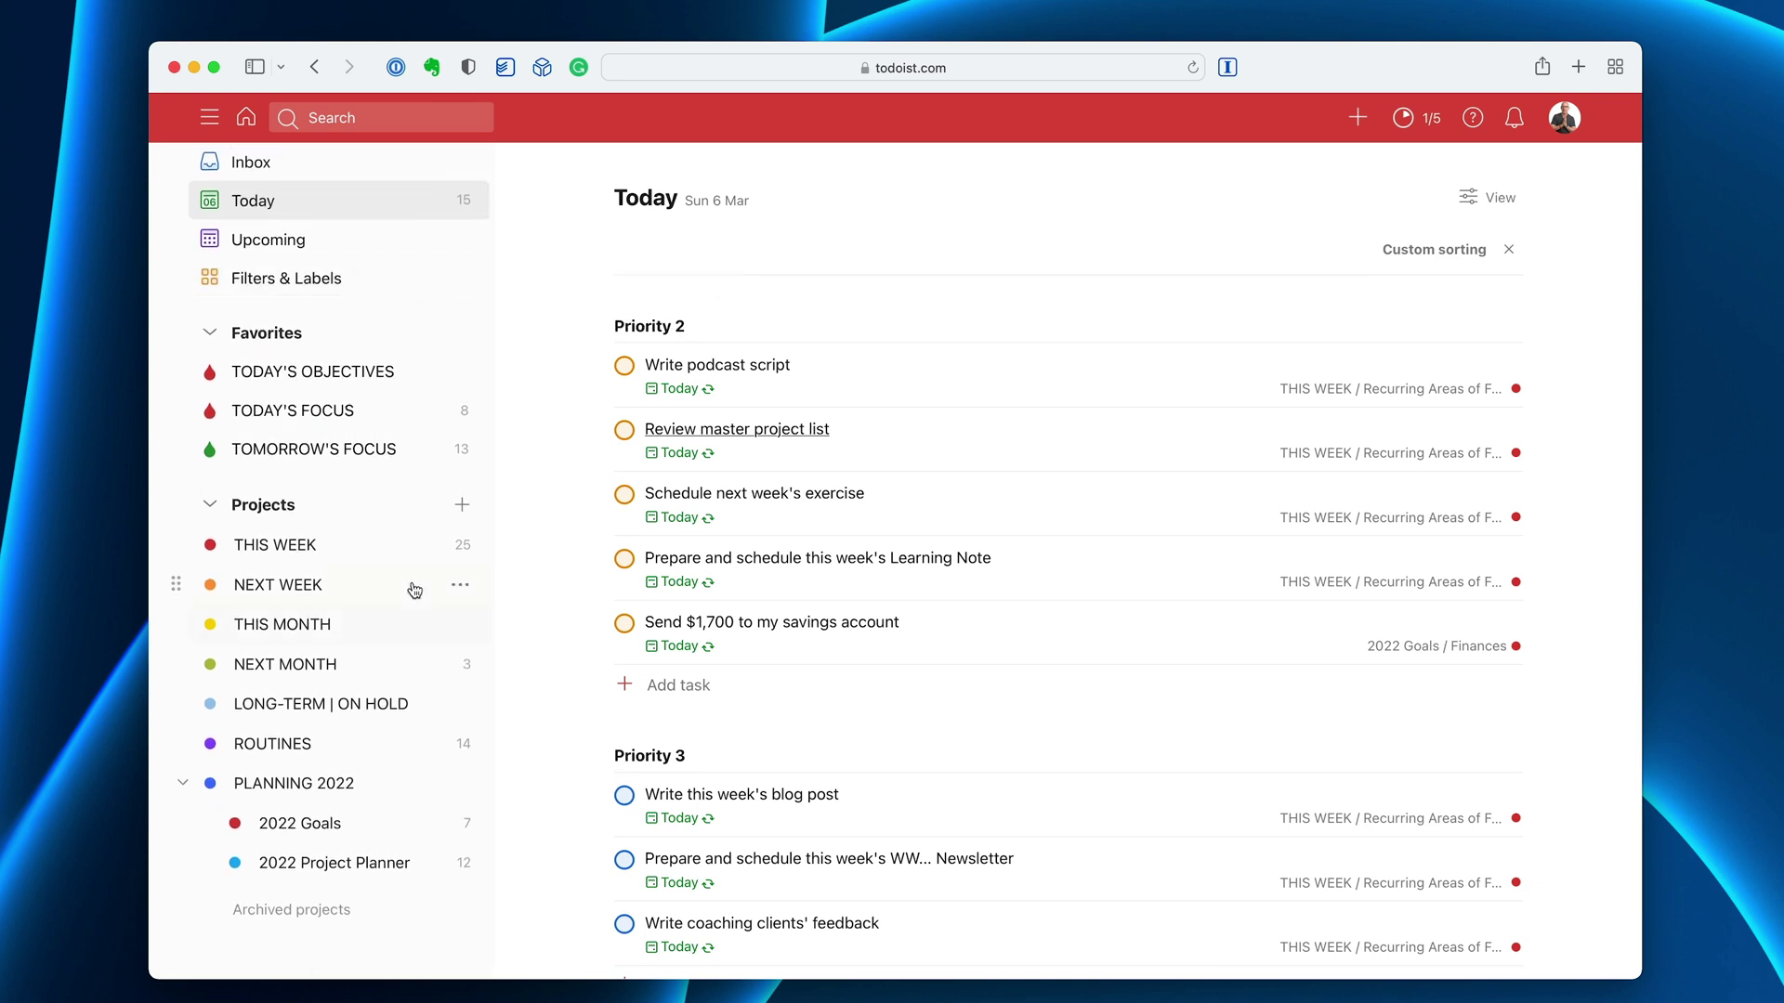
{"action": "left_click", "coordinate": [286, 279]}
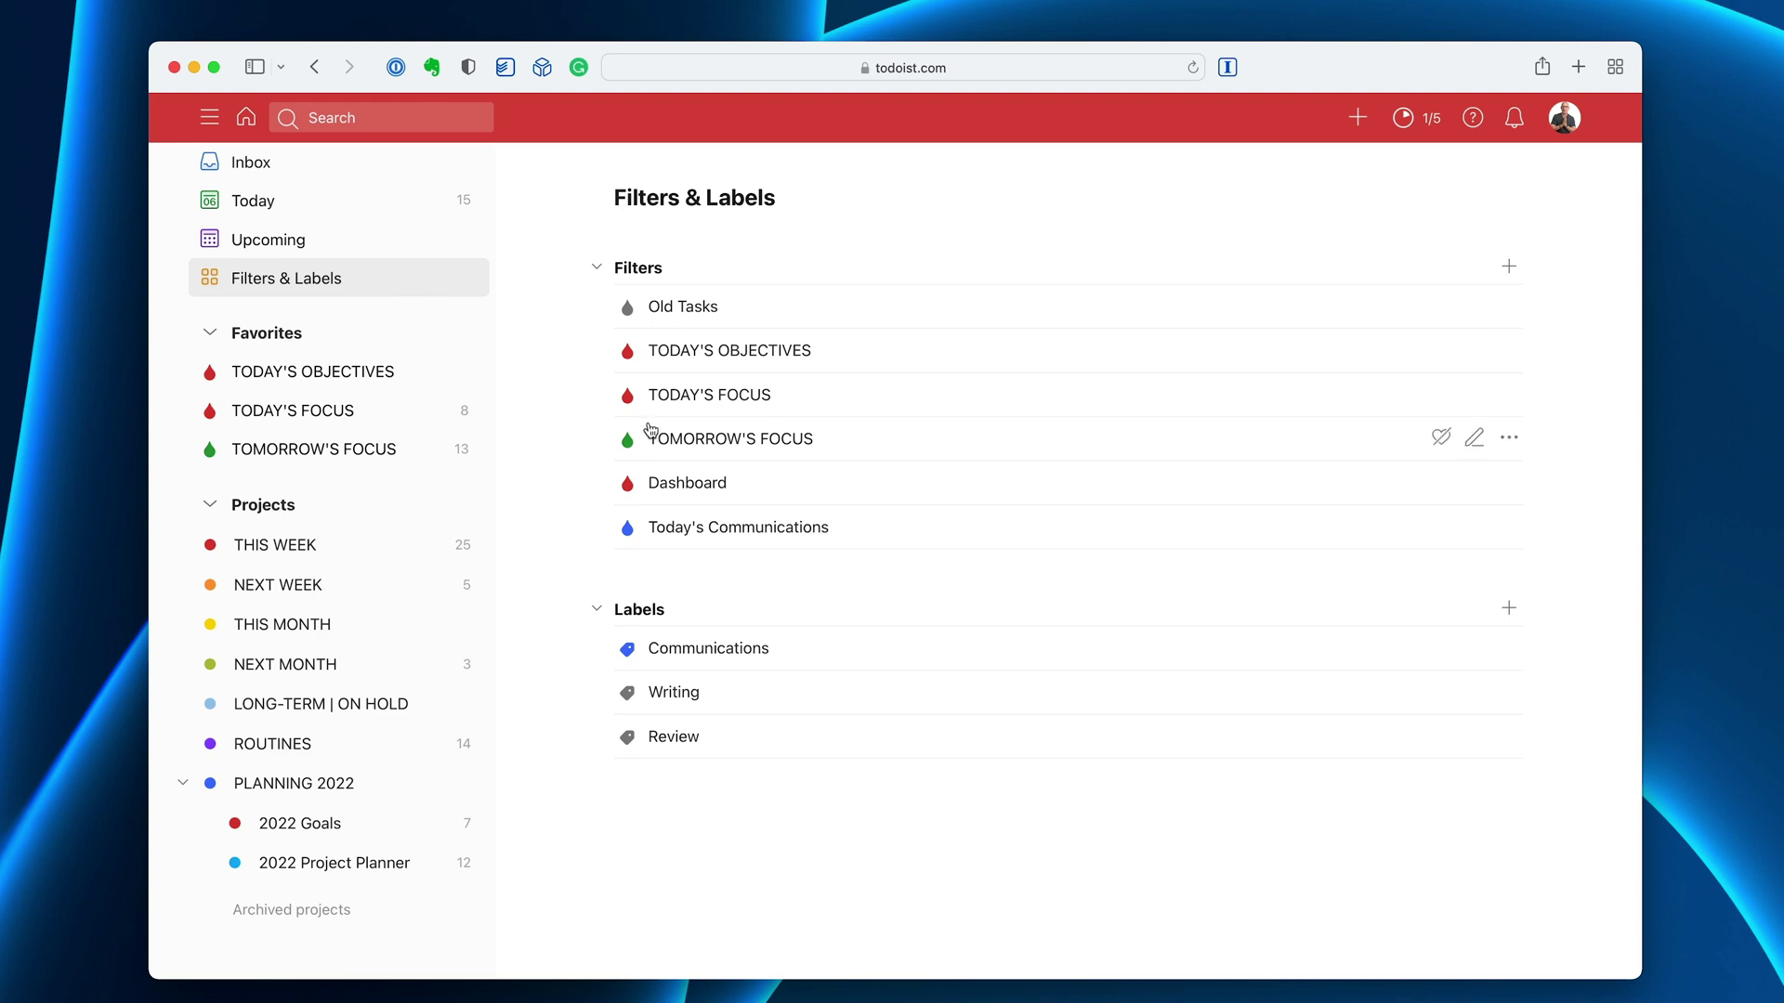
- Group the TODAY'S FOCUS filter's tasks by Priority
{"action": "left_click", "coordinate": [698, 395]}
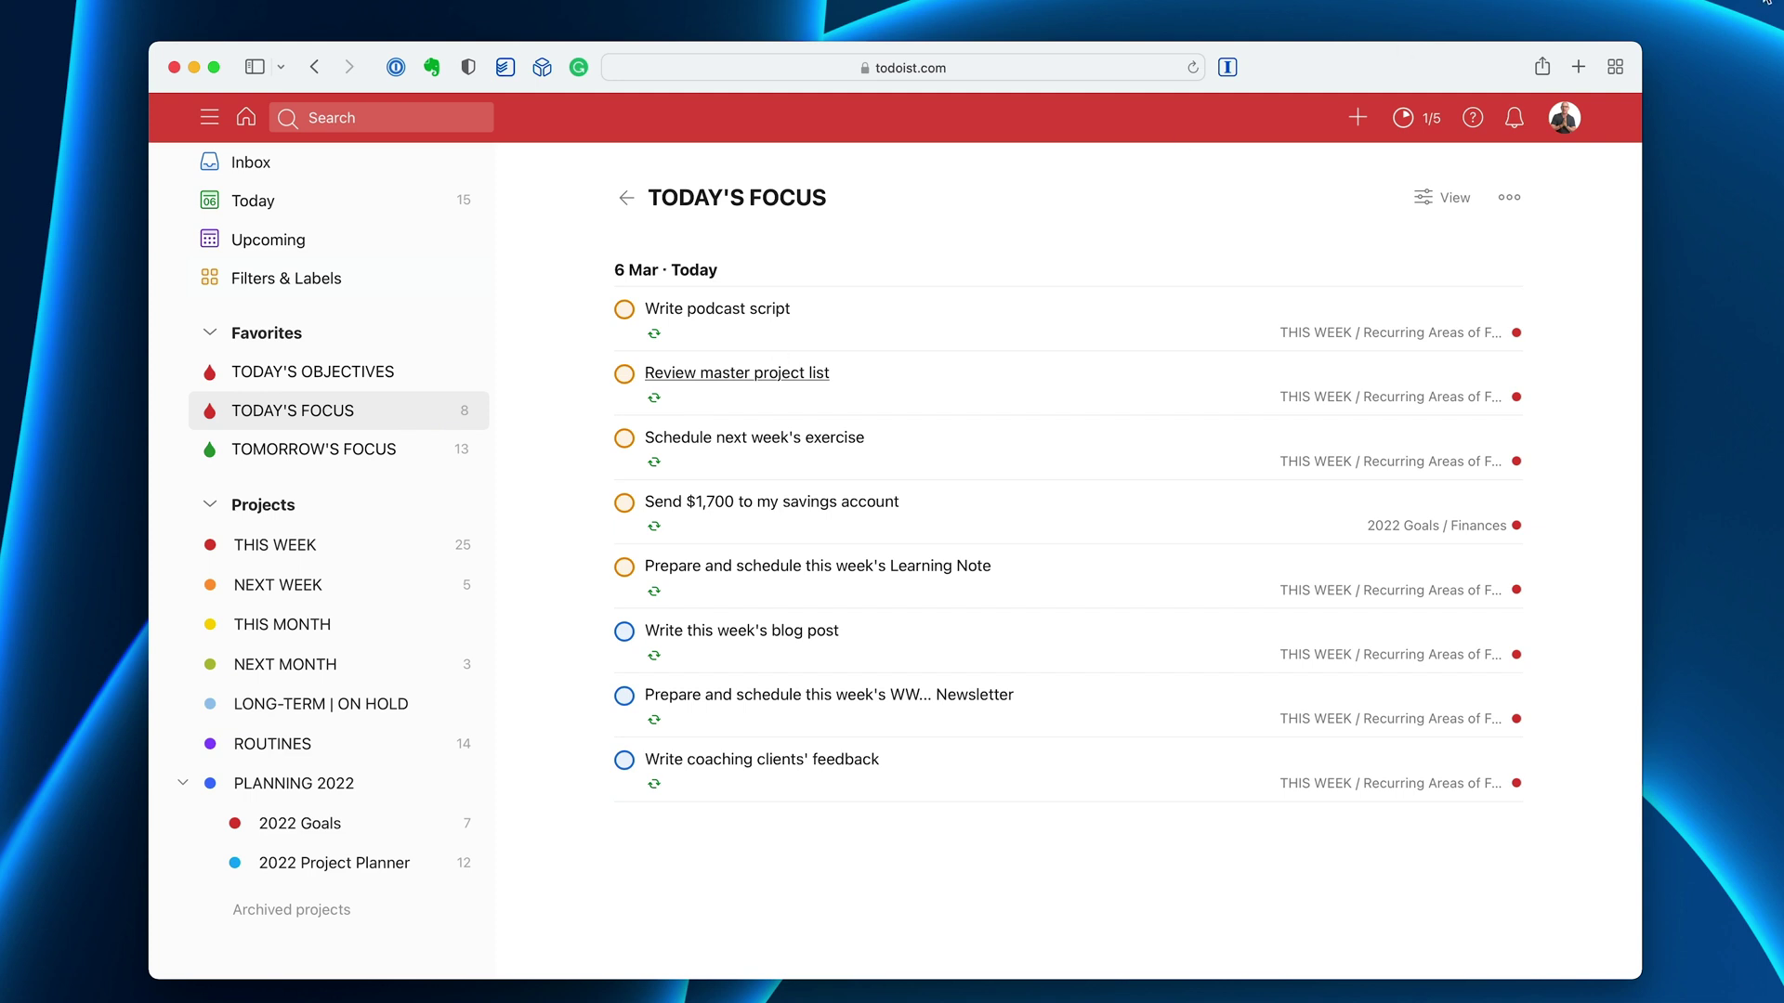
{"action": "left_click", "coordinate": [1441, 201]}
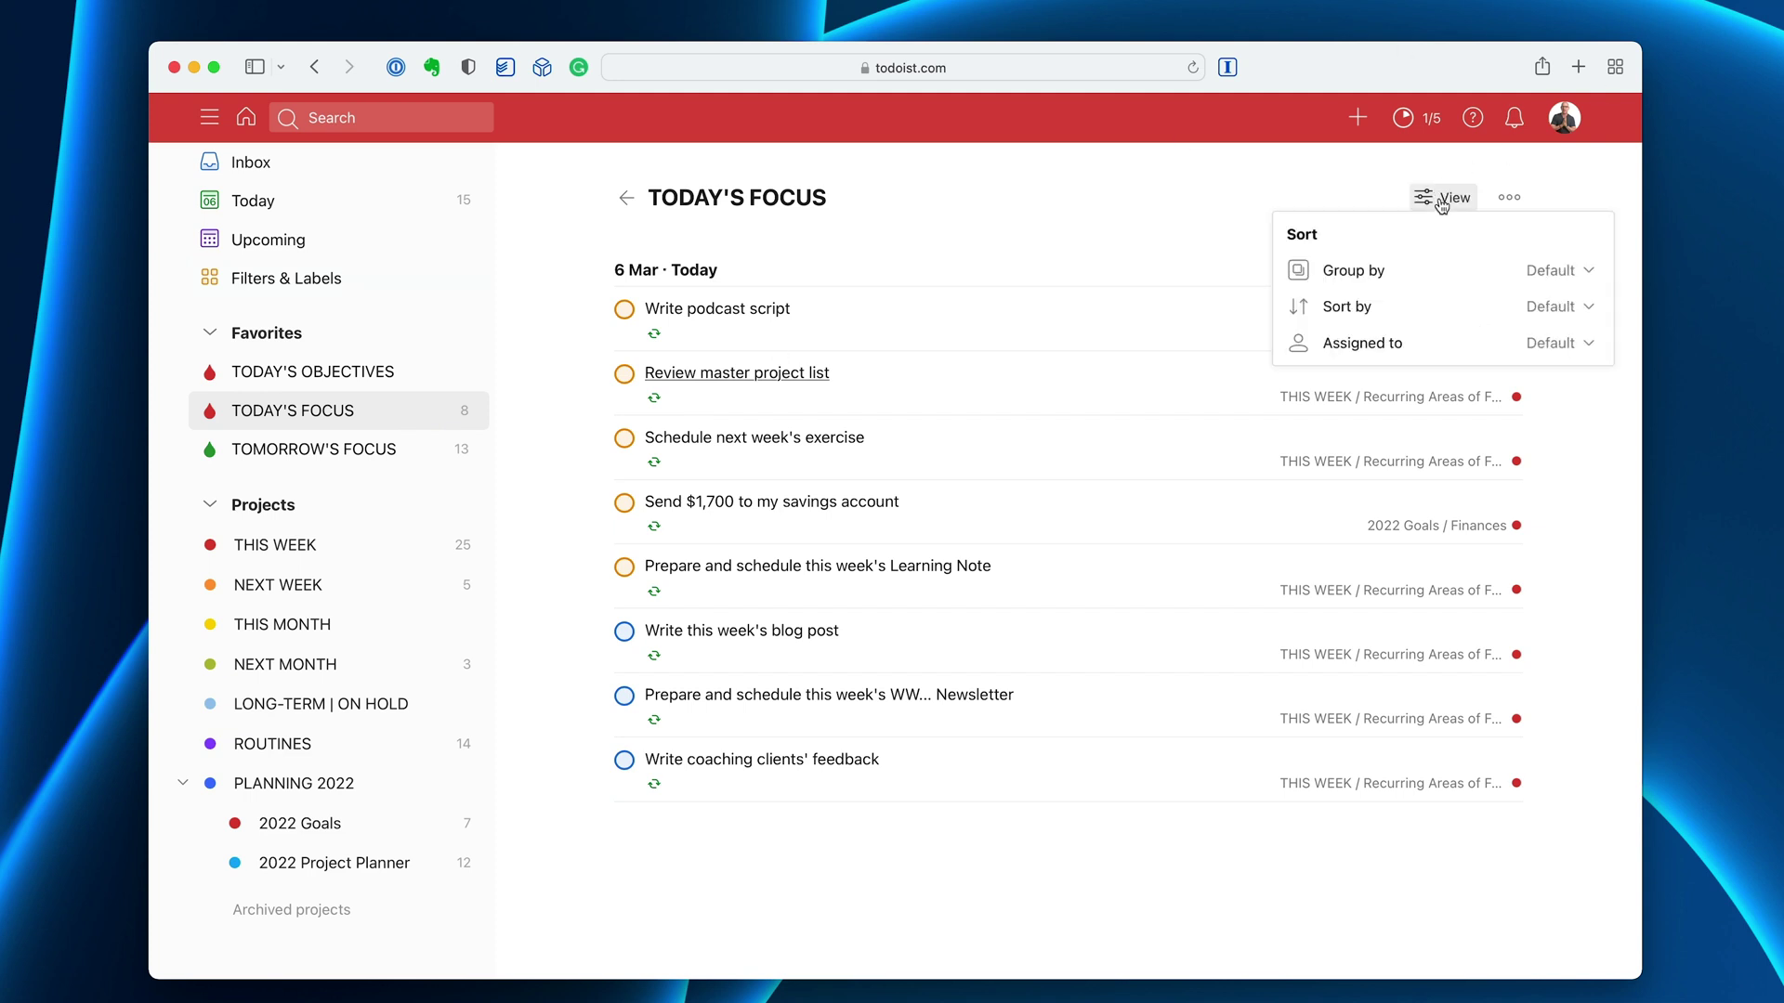
{"action": "left_click", "coordinate": [1585, 270]}
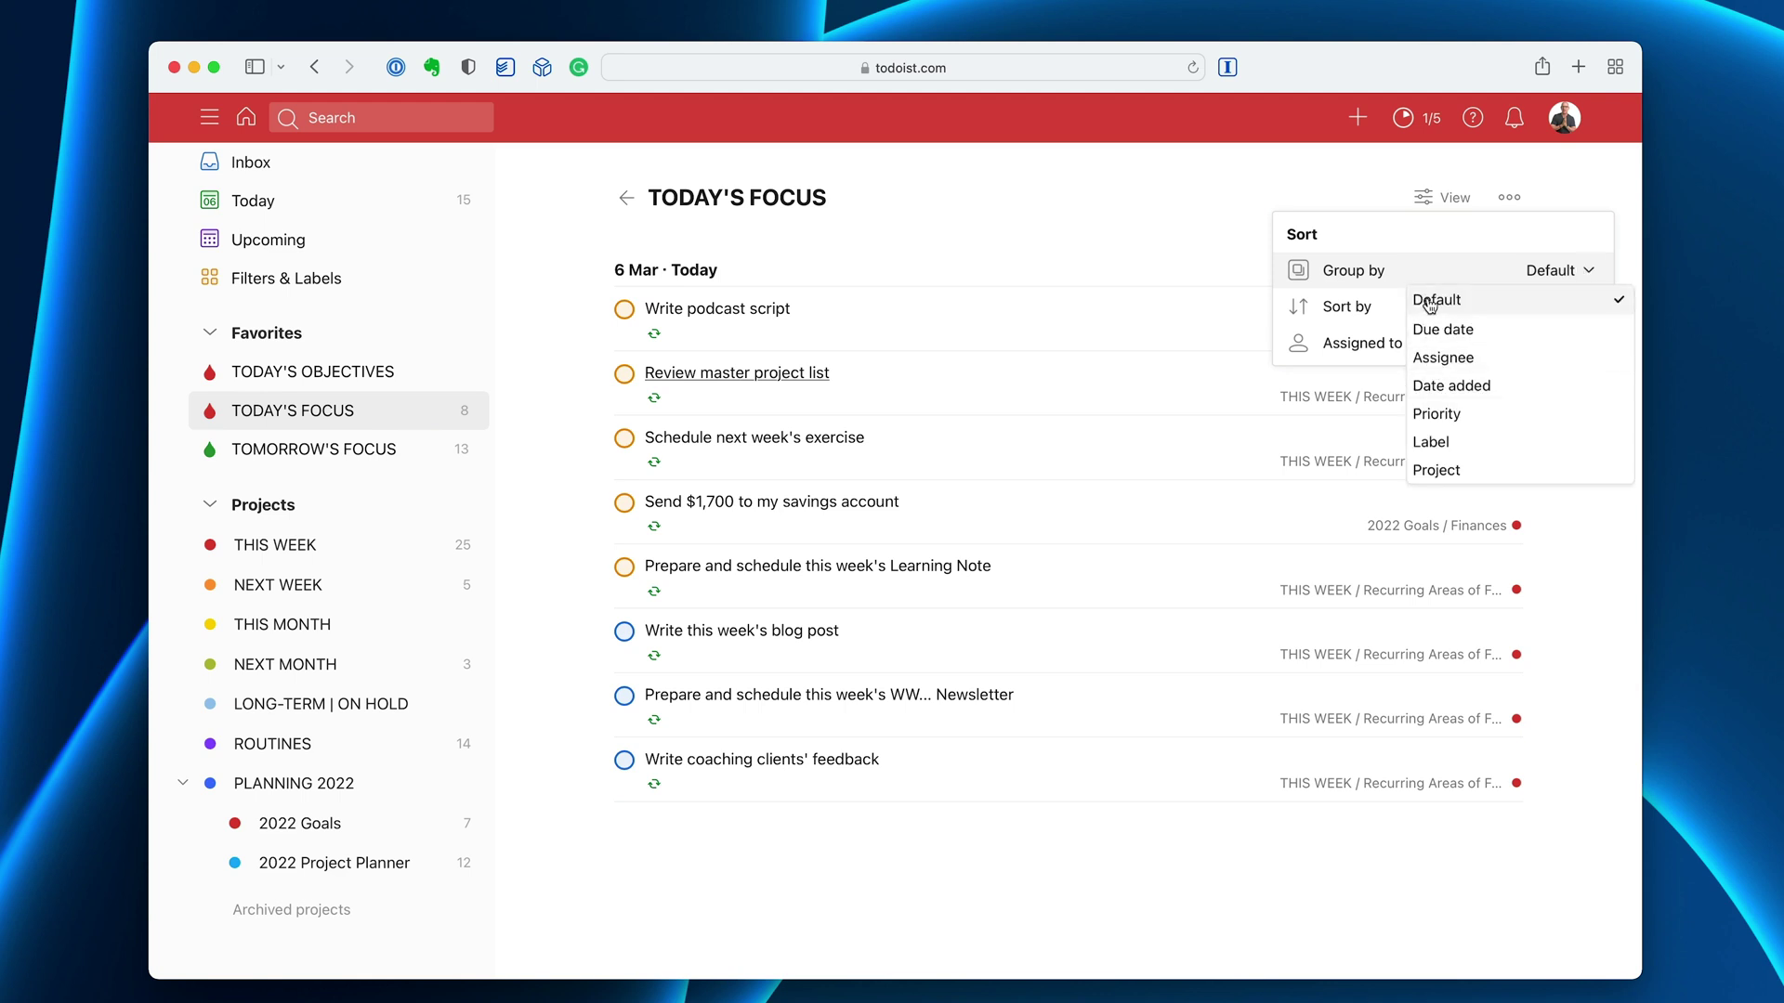
{"action": "left_click", "coordinate": [1432, 414]}
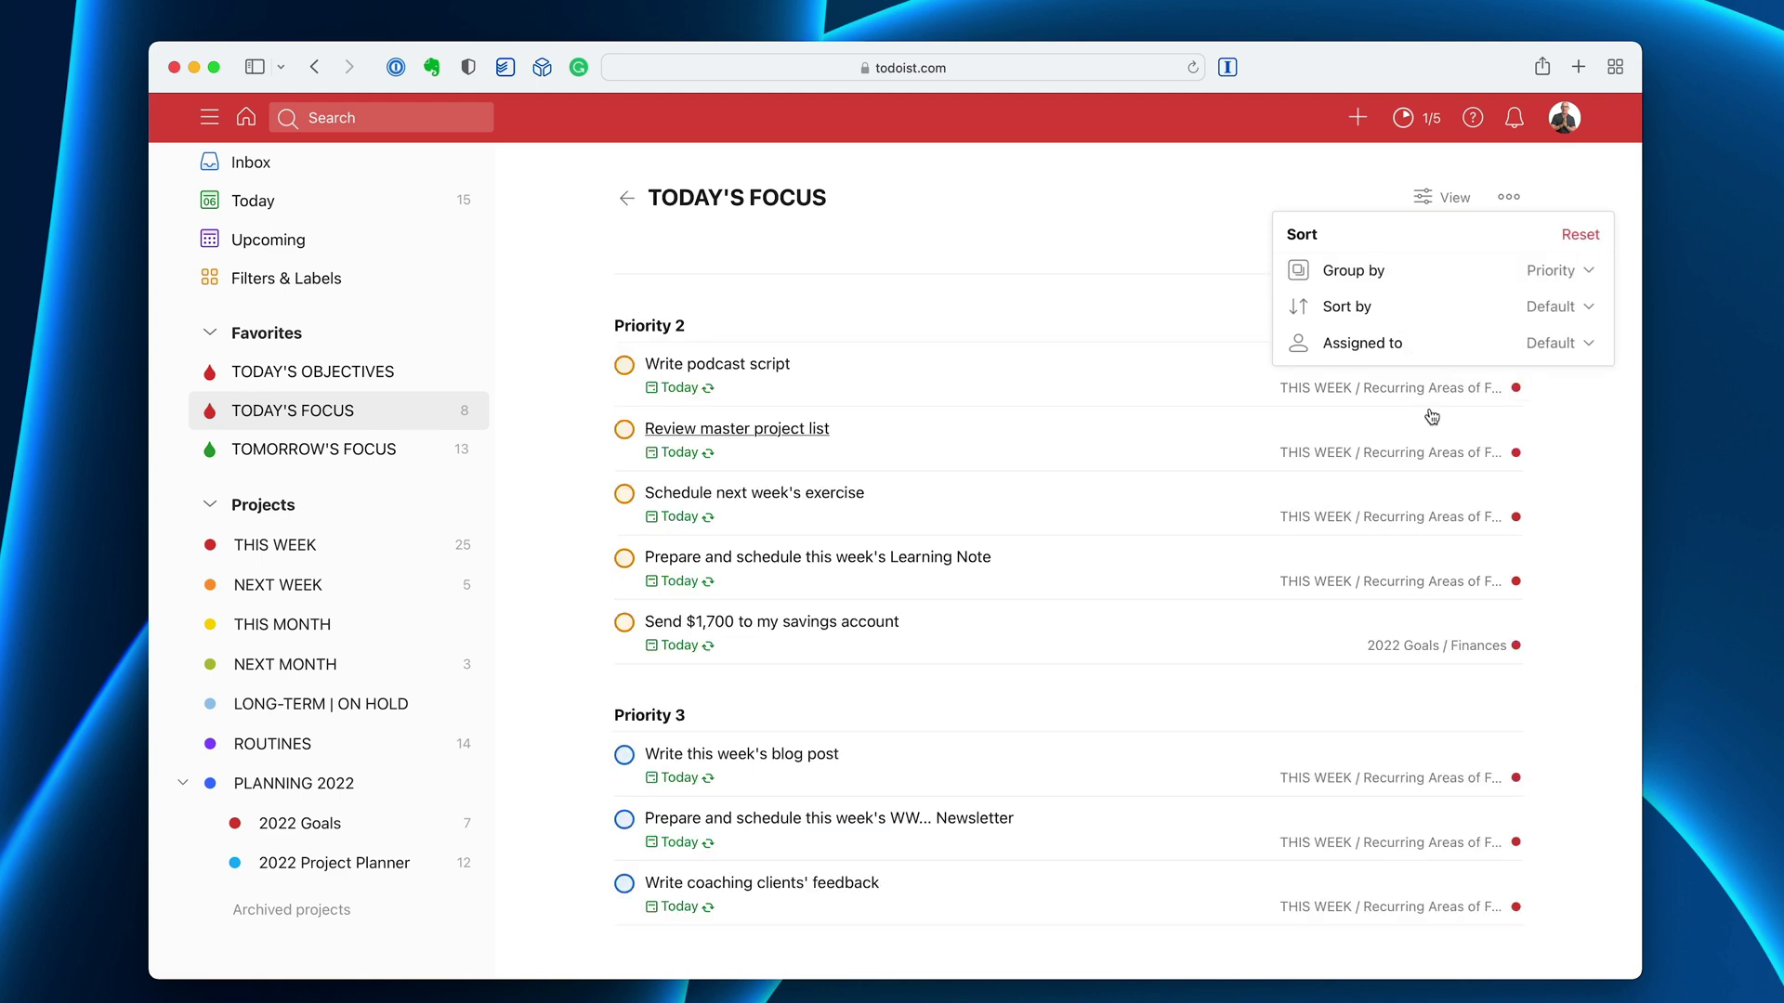
{"action": "left_click", "coordinate": [1016, 281]}
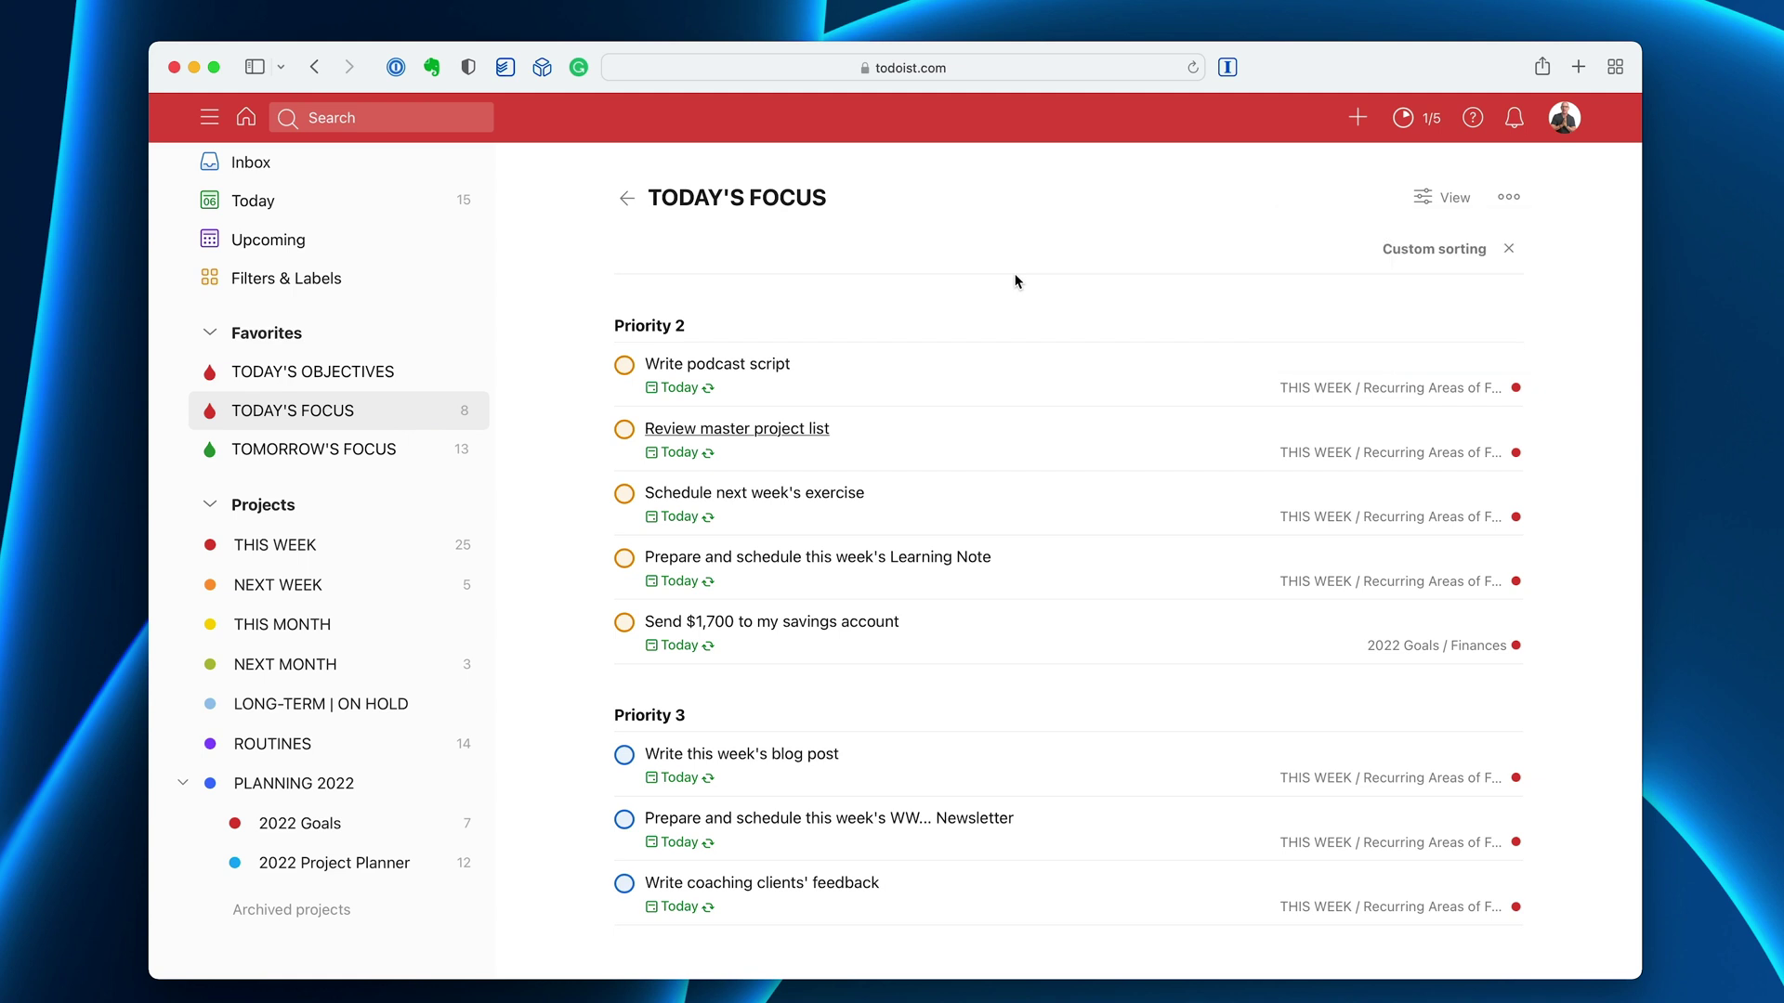
{"action": "scroll", "coordinate": [1015, 280], "scroll_direction": "down", "scroll_amount": 2}
{"action": "scroll", "coordinate": [1015, 280], "scroll_direction": "up", "scroll_amount": 2}
- Edit the TODAY'S FOCUS filter and save it with query 'today & !p4'
{"action": "left_click", "coordinate": [300, 289]}
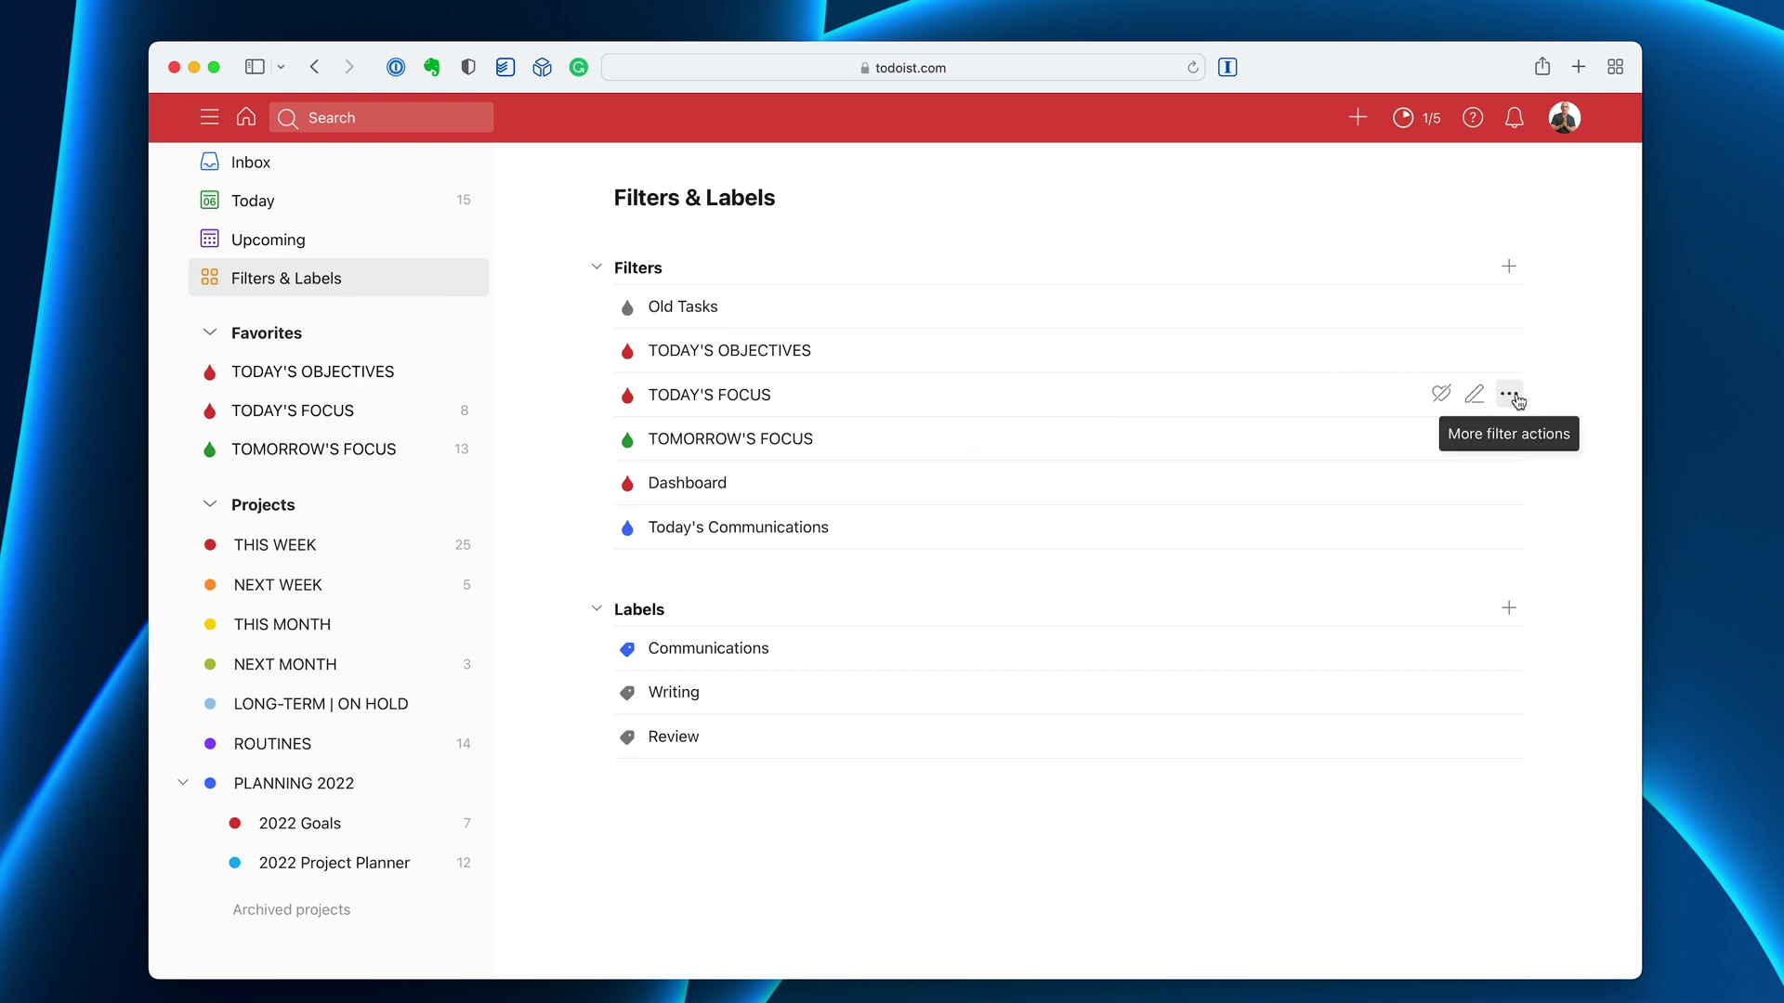
{"action": "left_click", "coordinate": [1512, 395]}
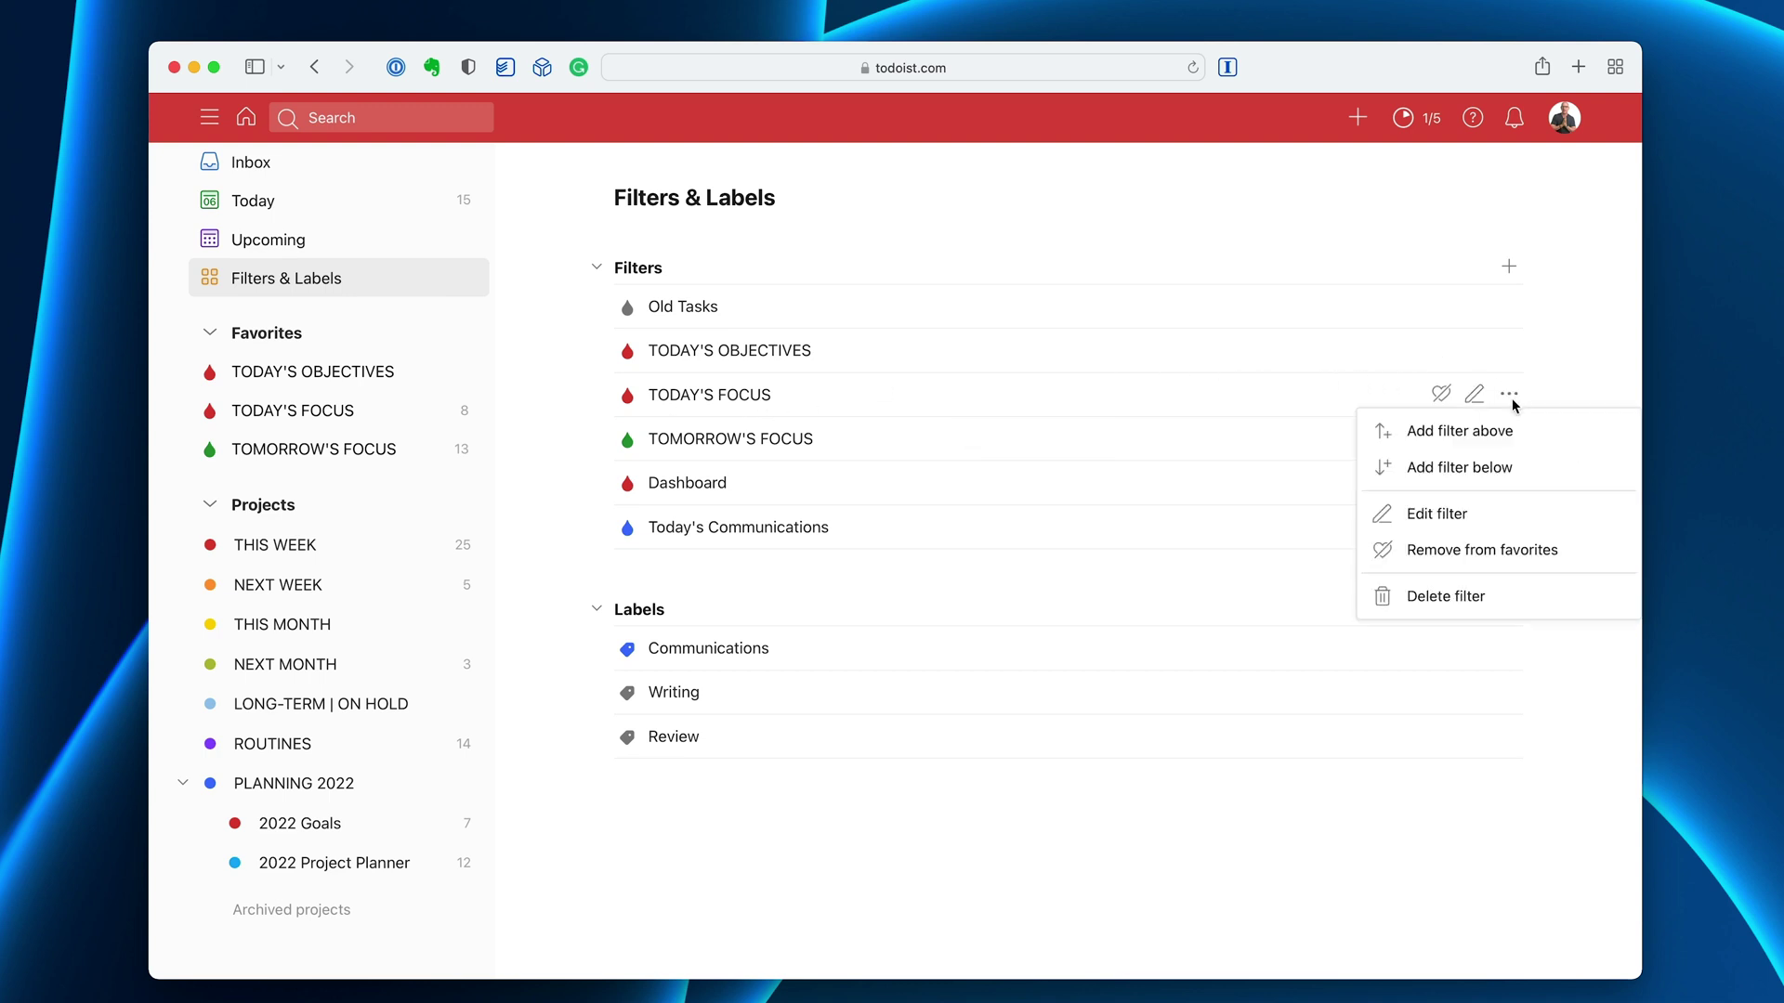
{"action": "left_click", "coordinate": [1428, 515]}
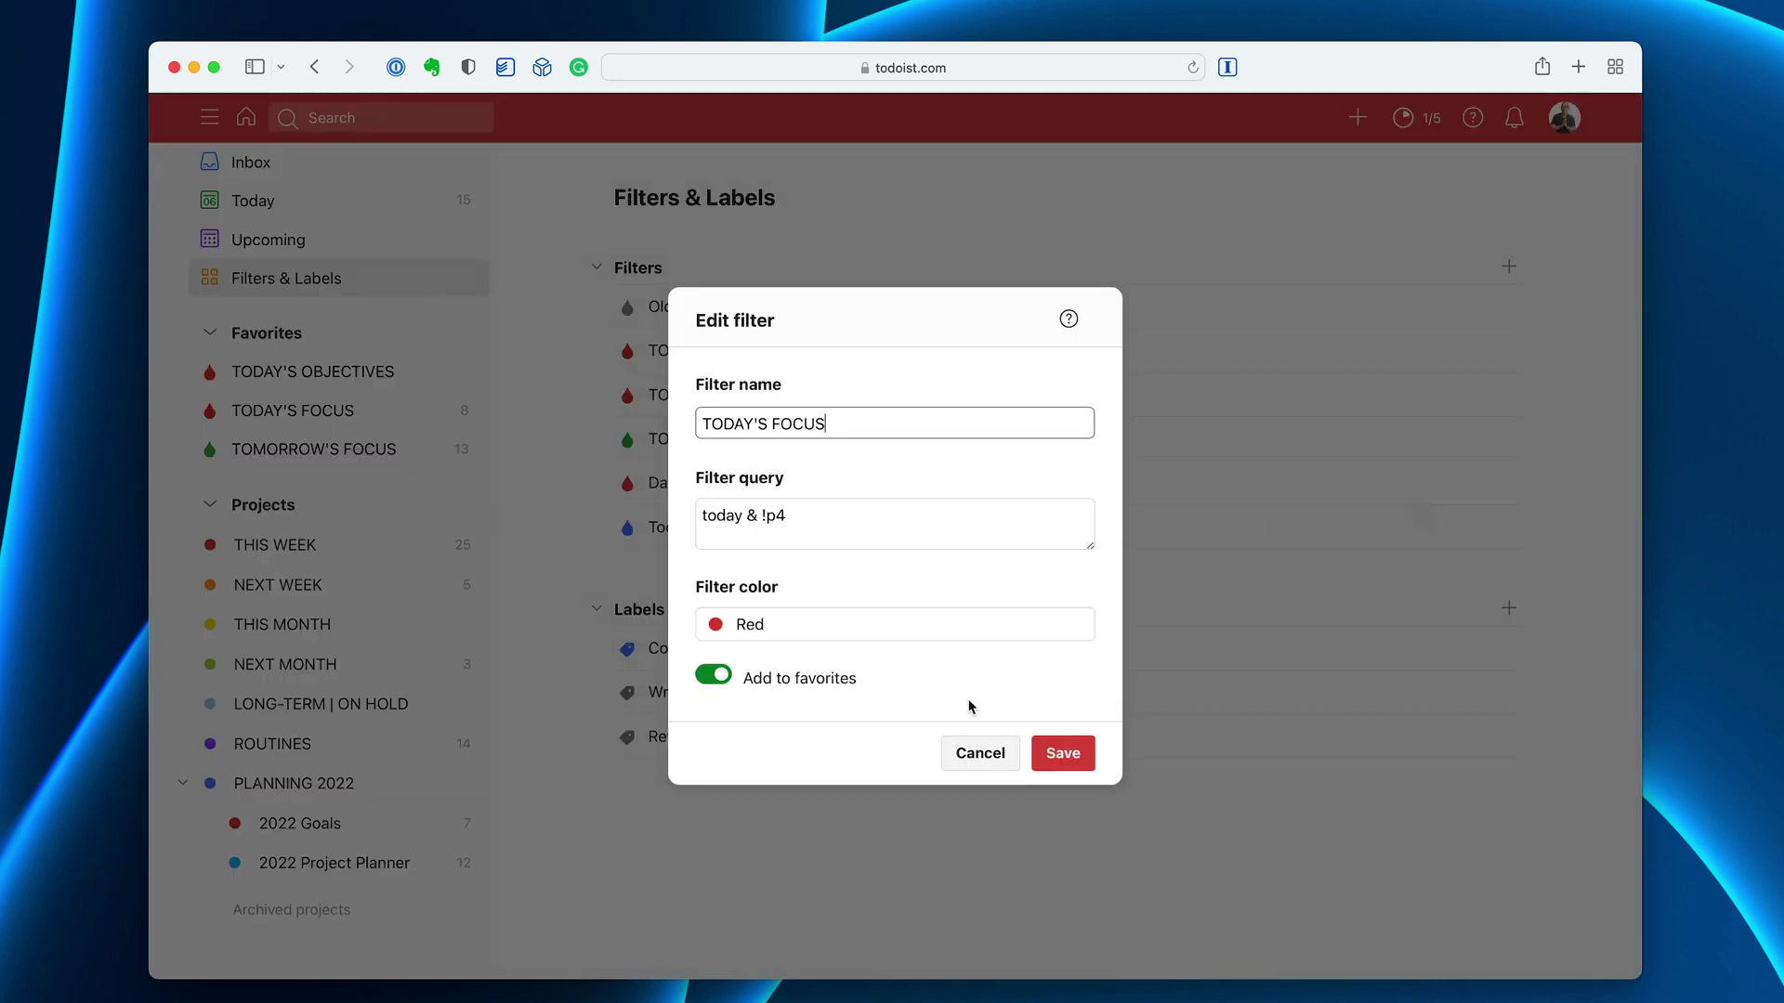
{"action": "left_click", "coordinate": [1071, 760]}
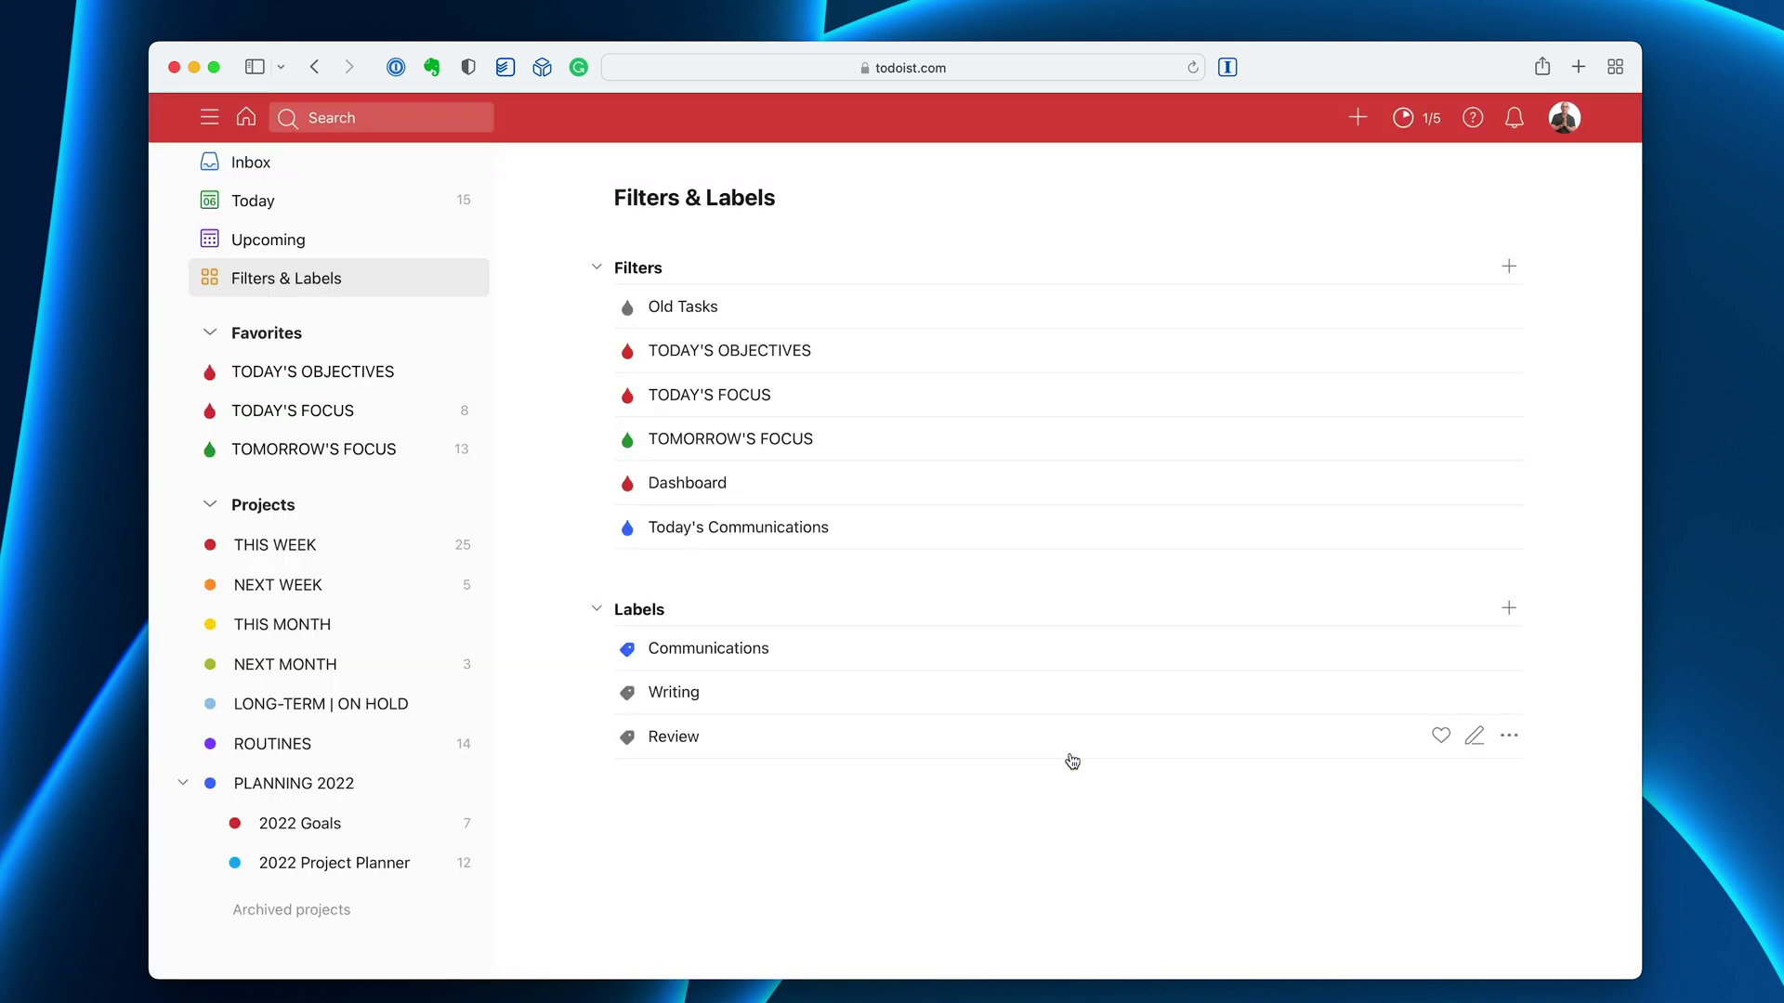
- Remove TODAY'S FOCUS custom sorting so its eight tasks sit under '6 Mar · Today'
{"action": "left_click", "coordinate": [292, 427]}
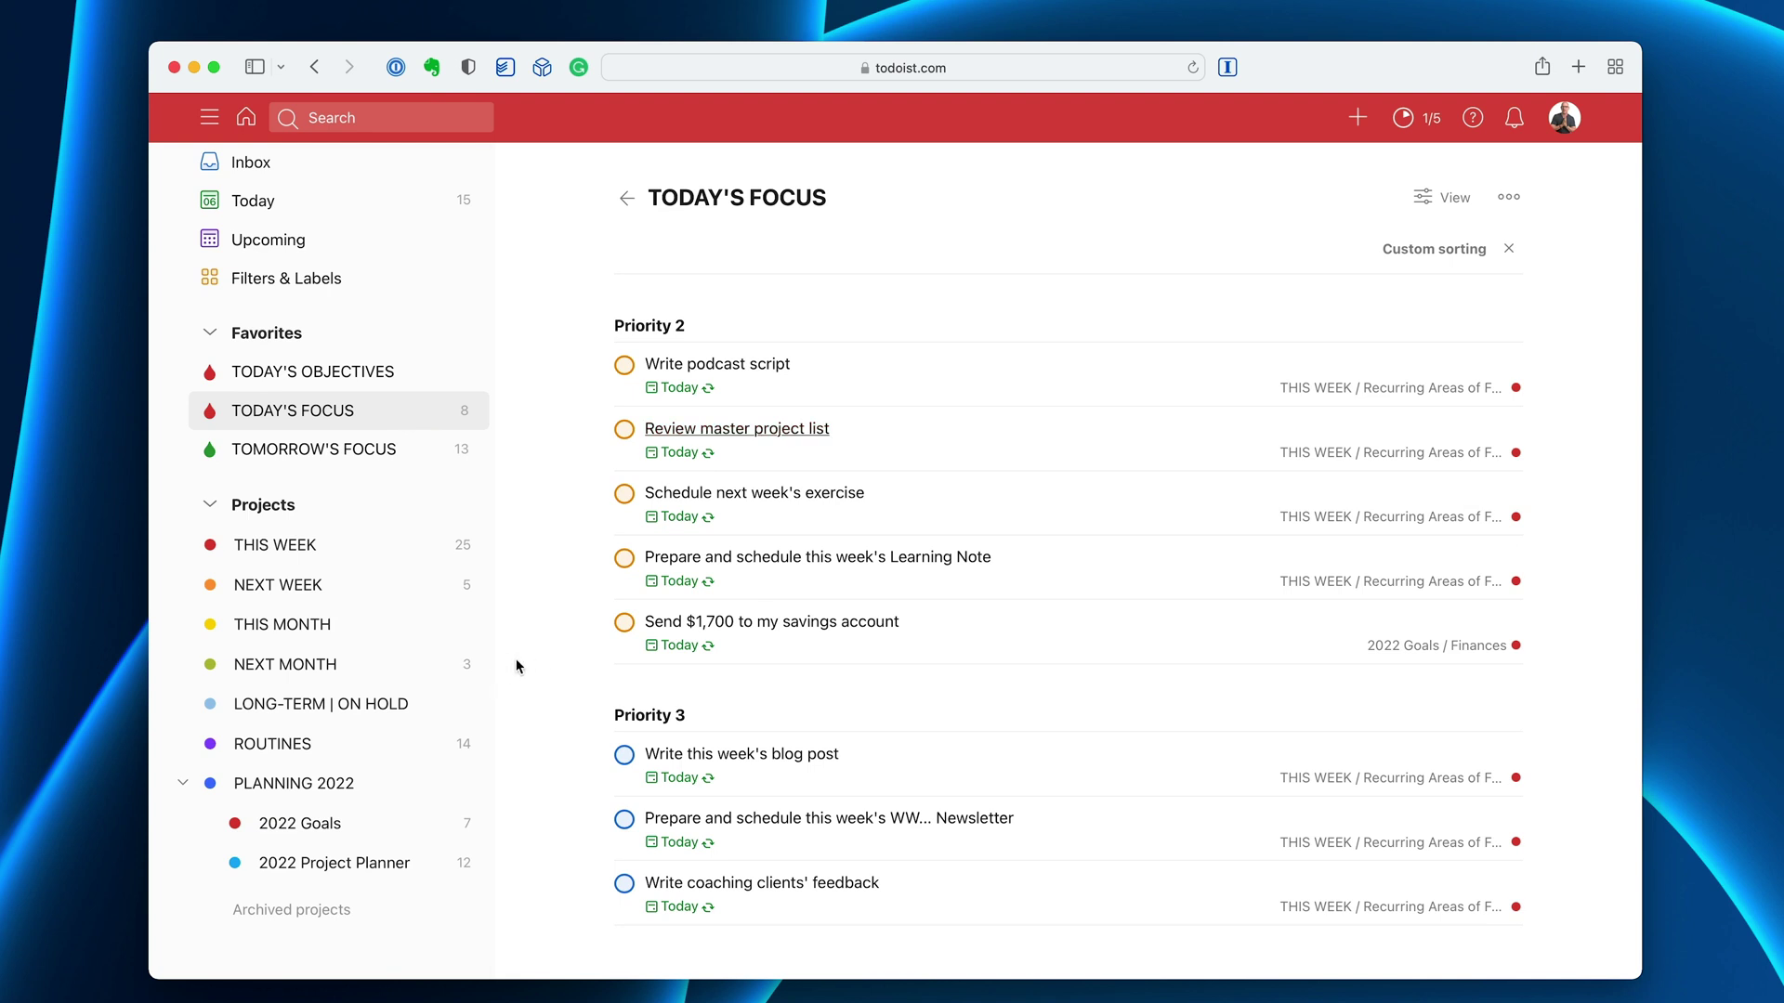
{"action": "left_click", "coordinate": [1506, 250]}
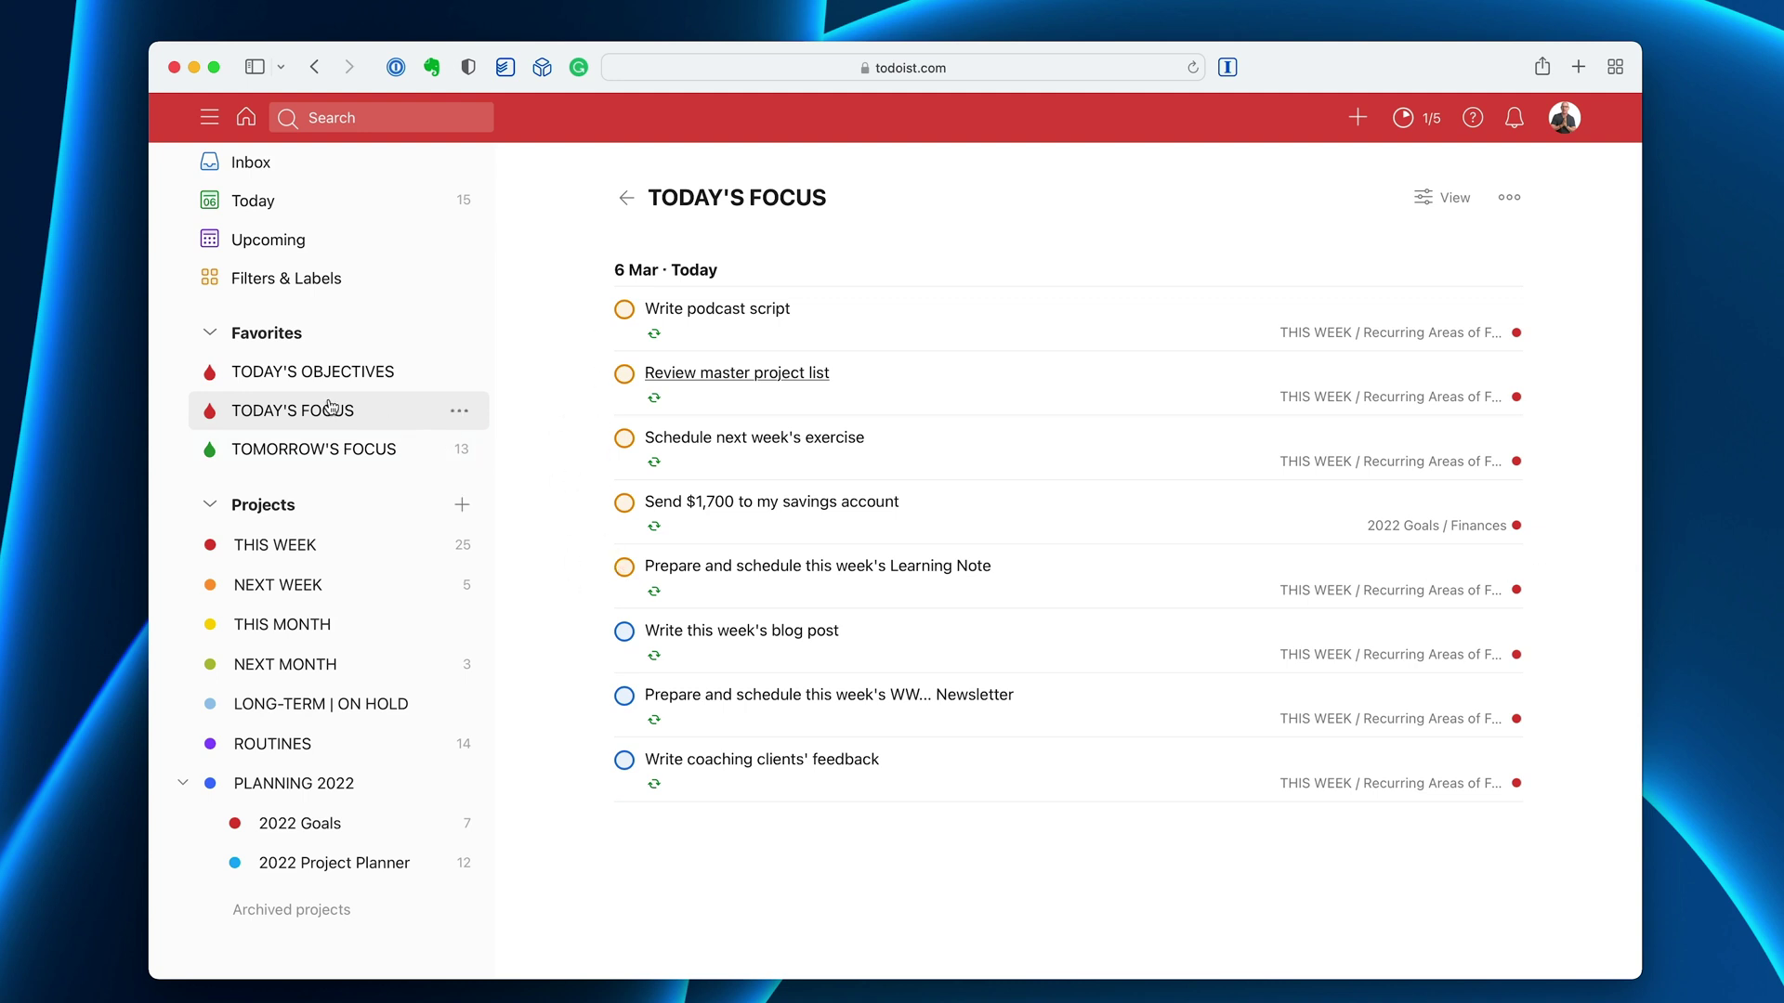
- Clear THIS WEEK's due-date sorting and reorder: Cut the lawn, Review current projects list, Wash the car, Arrange call
{"action": "left_click", "coordinate": [278, 548]}
{"action": "mouse_move", "coordinate": [621, 525]}
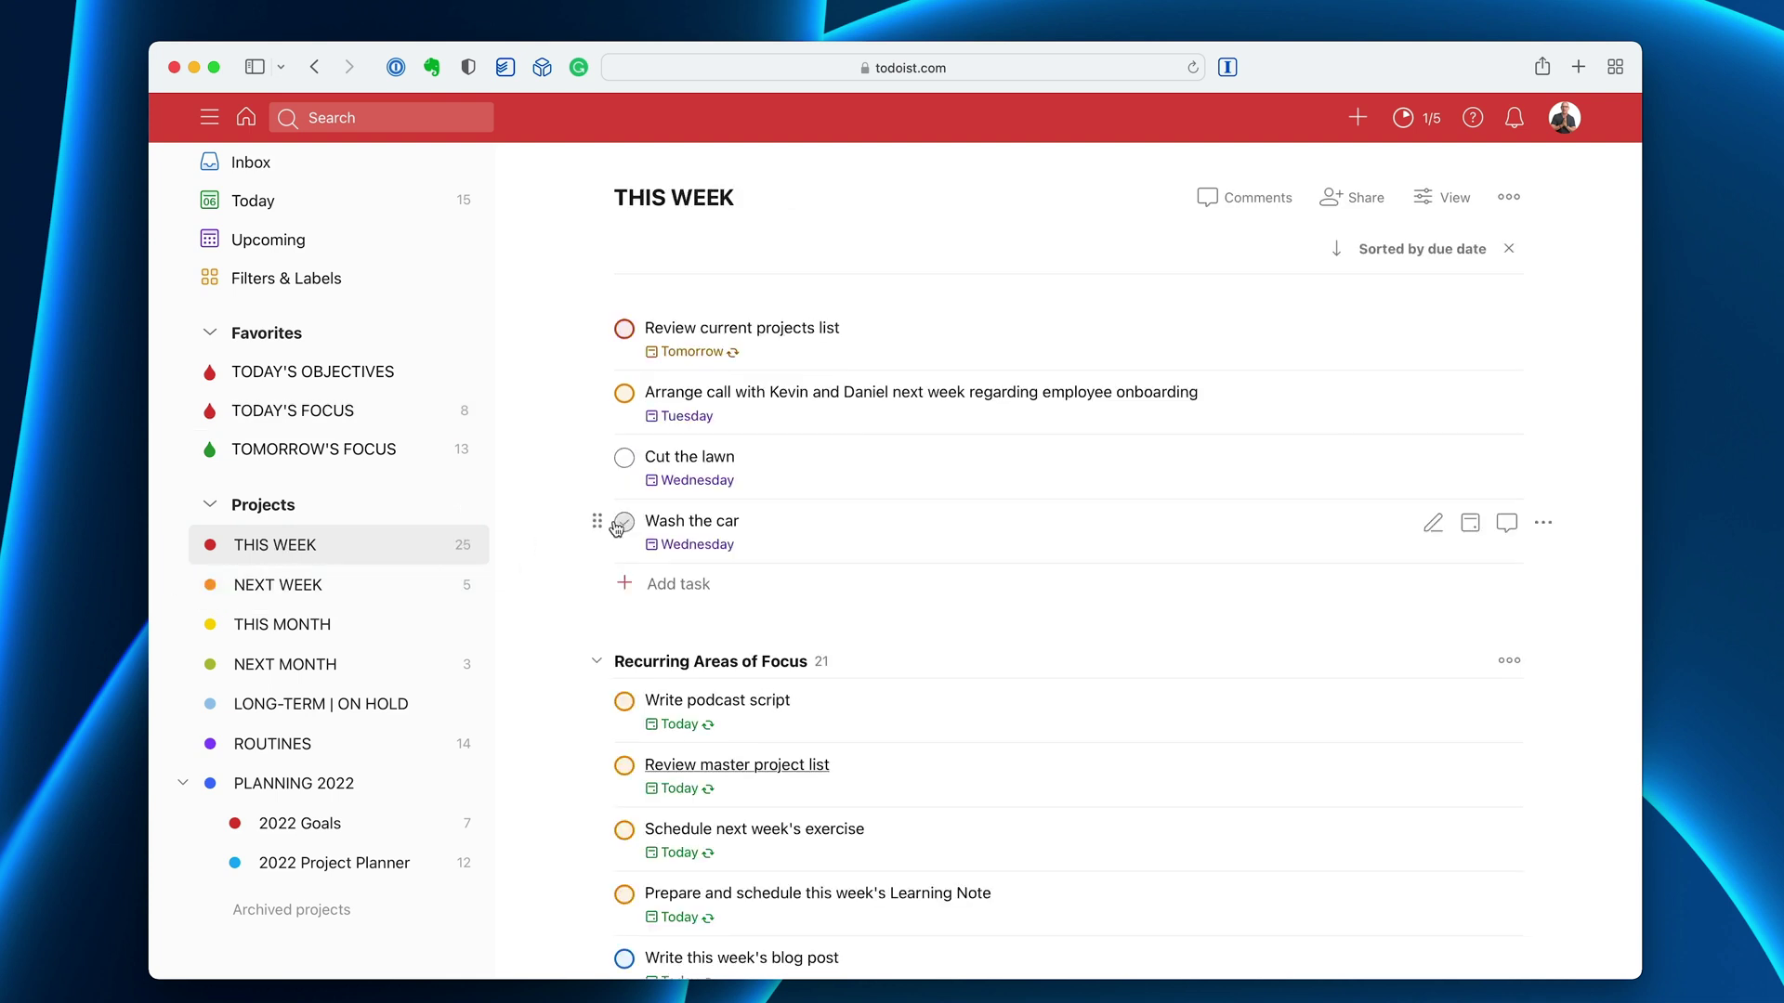
{"action": "left_click_drag", "start_coordinate": [598, 520], "coordinate": [591, 561]}
{"action": "left_click", "coordinate": [1509, 251]}
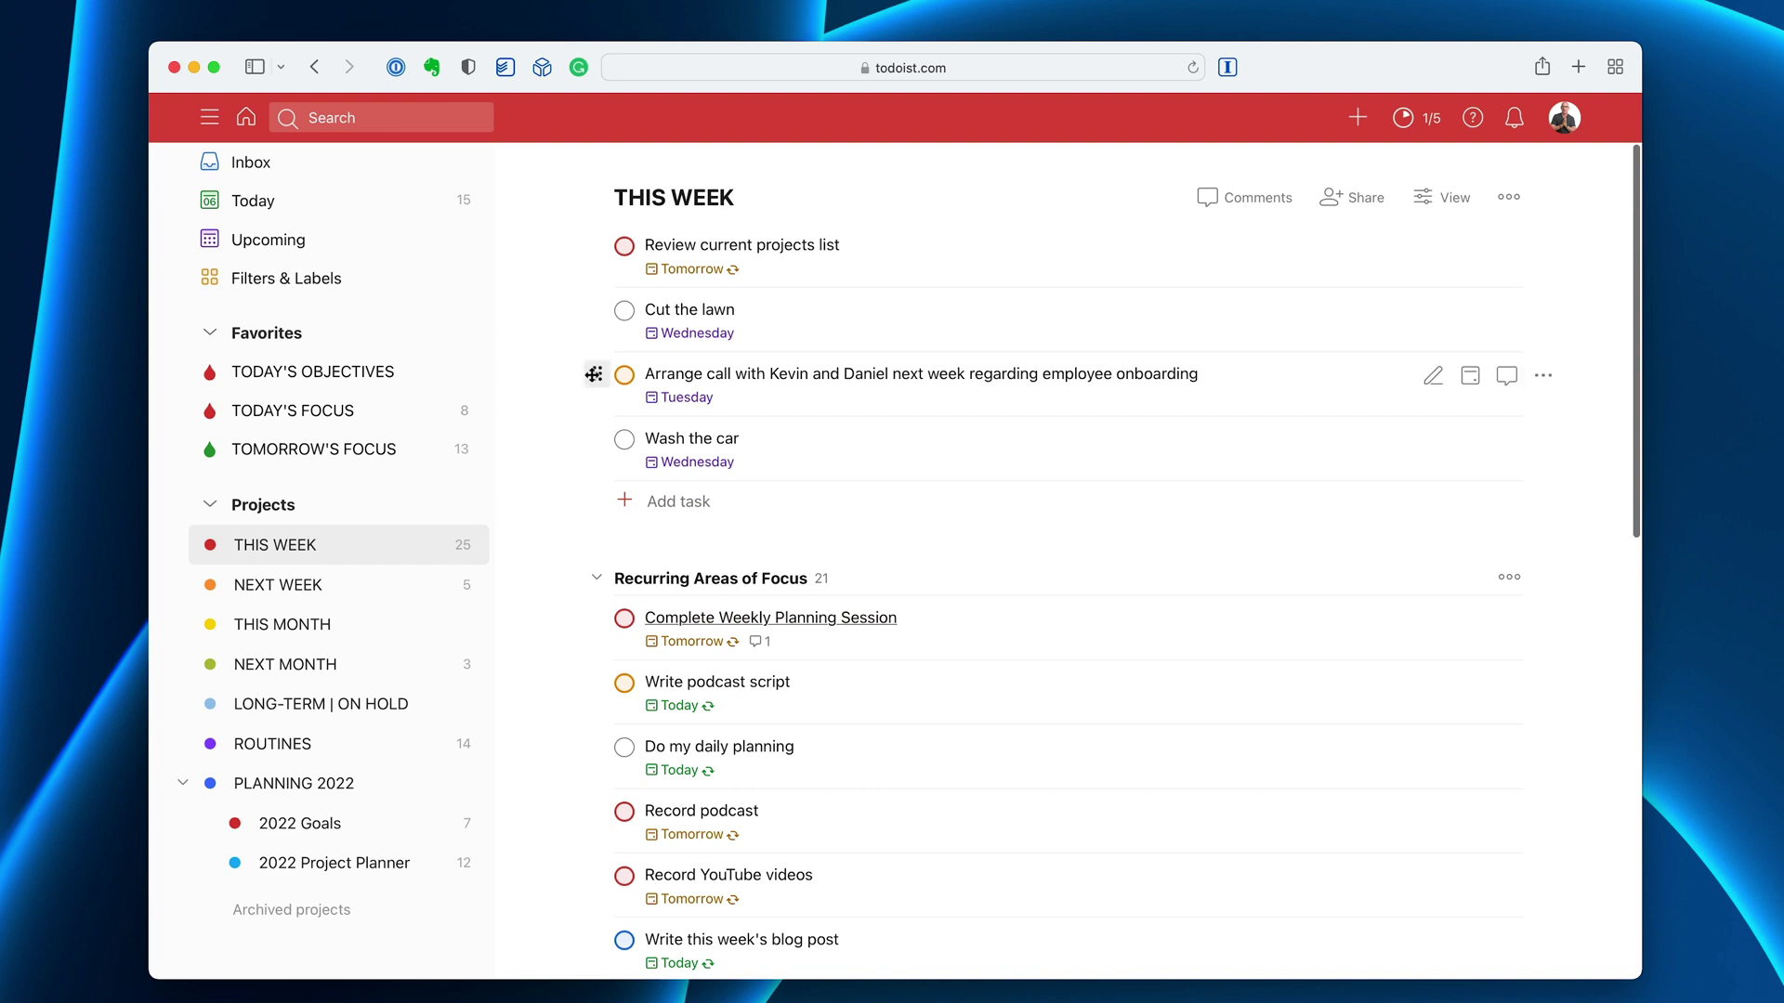
{"action": "left_click_drag", "start_coordinate": [587, 374], "coordinate": [624, 465]}
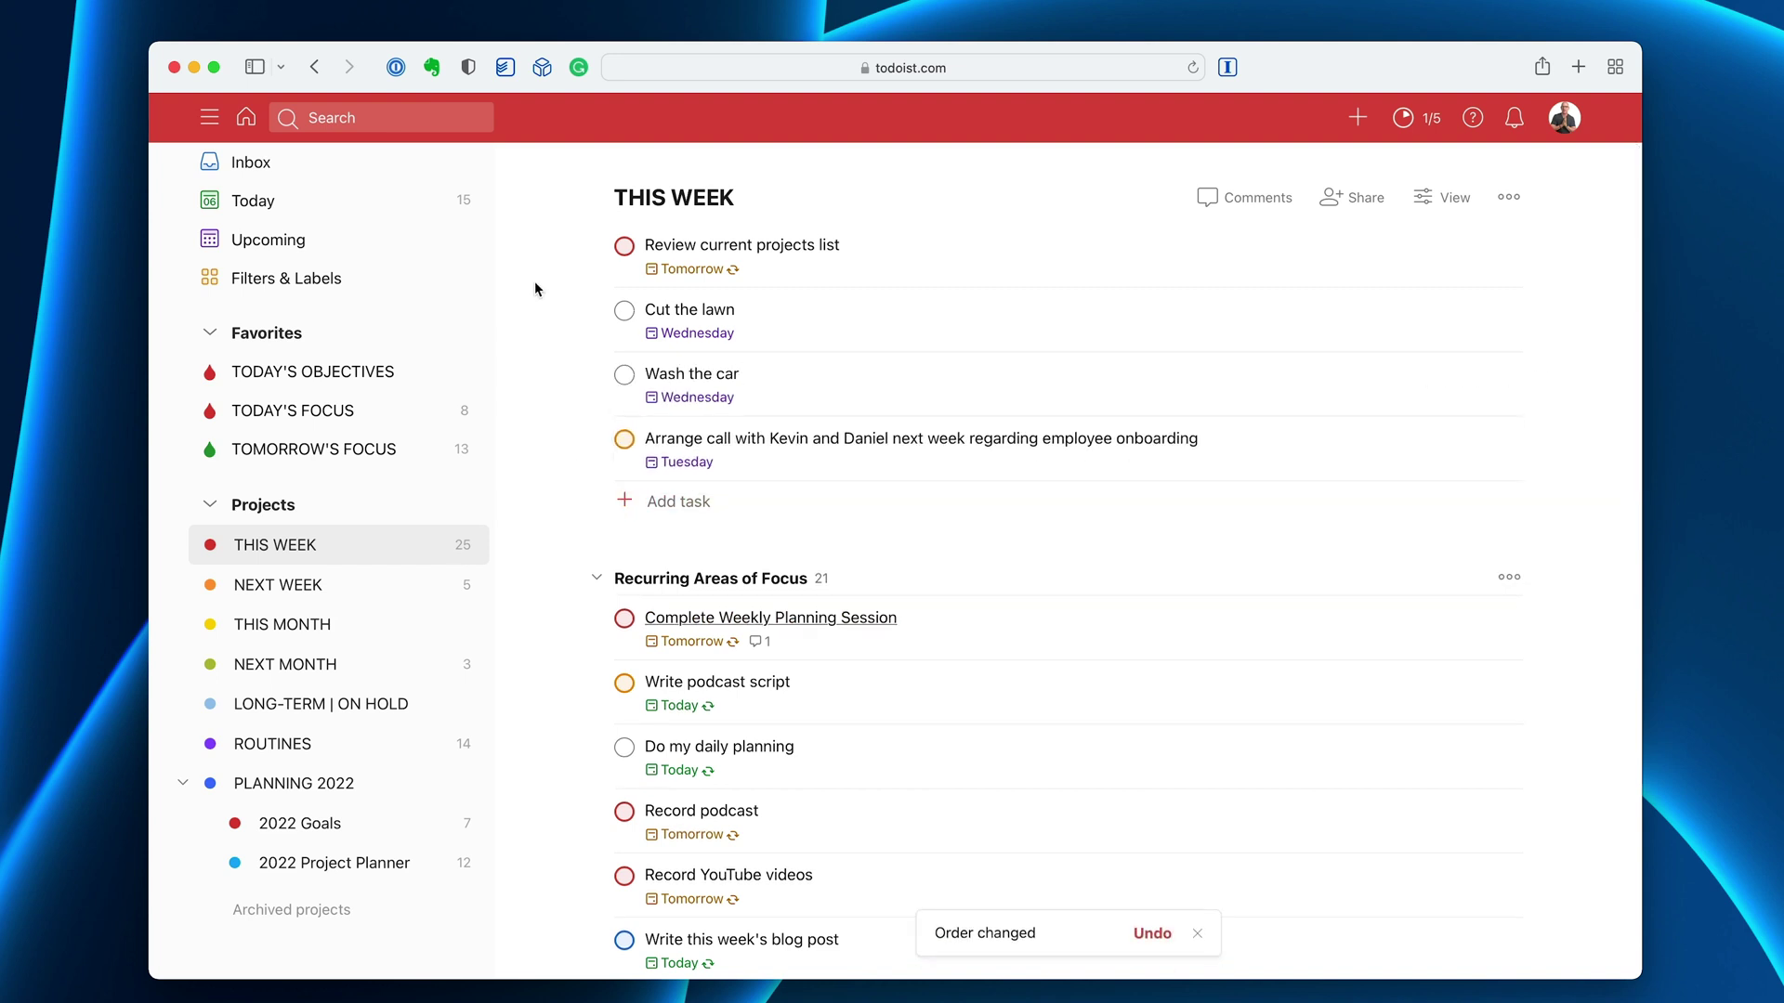
{"action": "left_click_drag", "start_coordinate": [597, 247], "coordinate": [589, 343]}
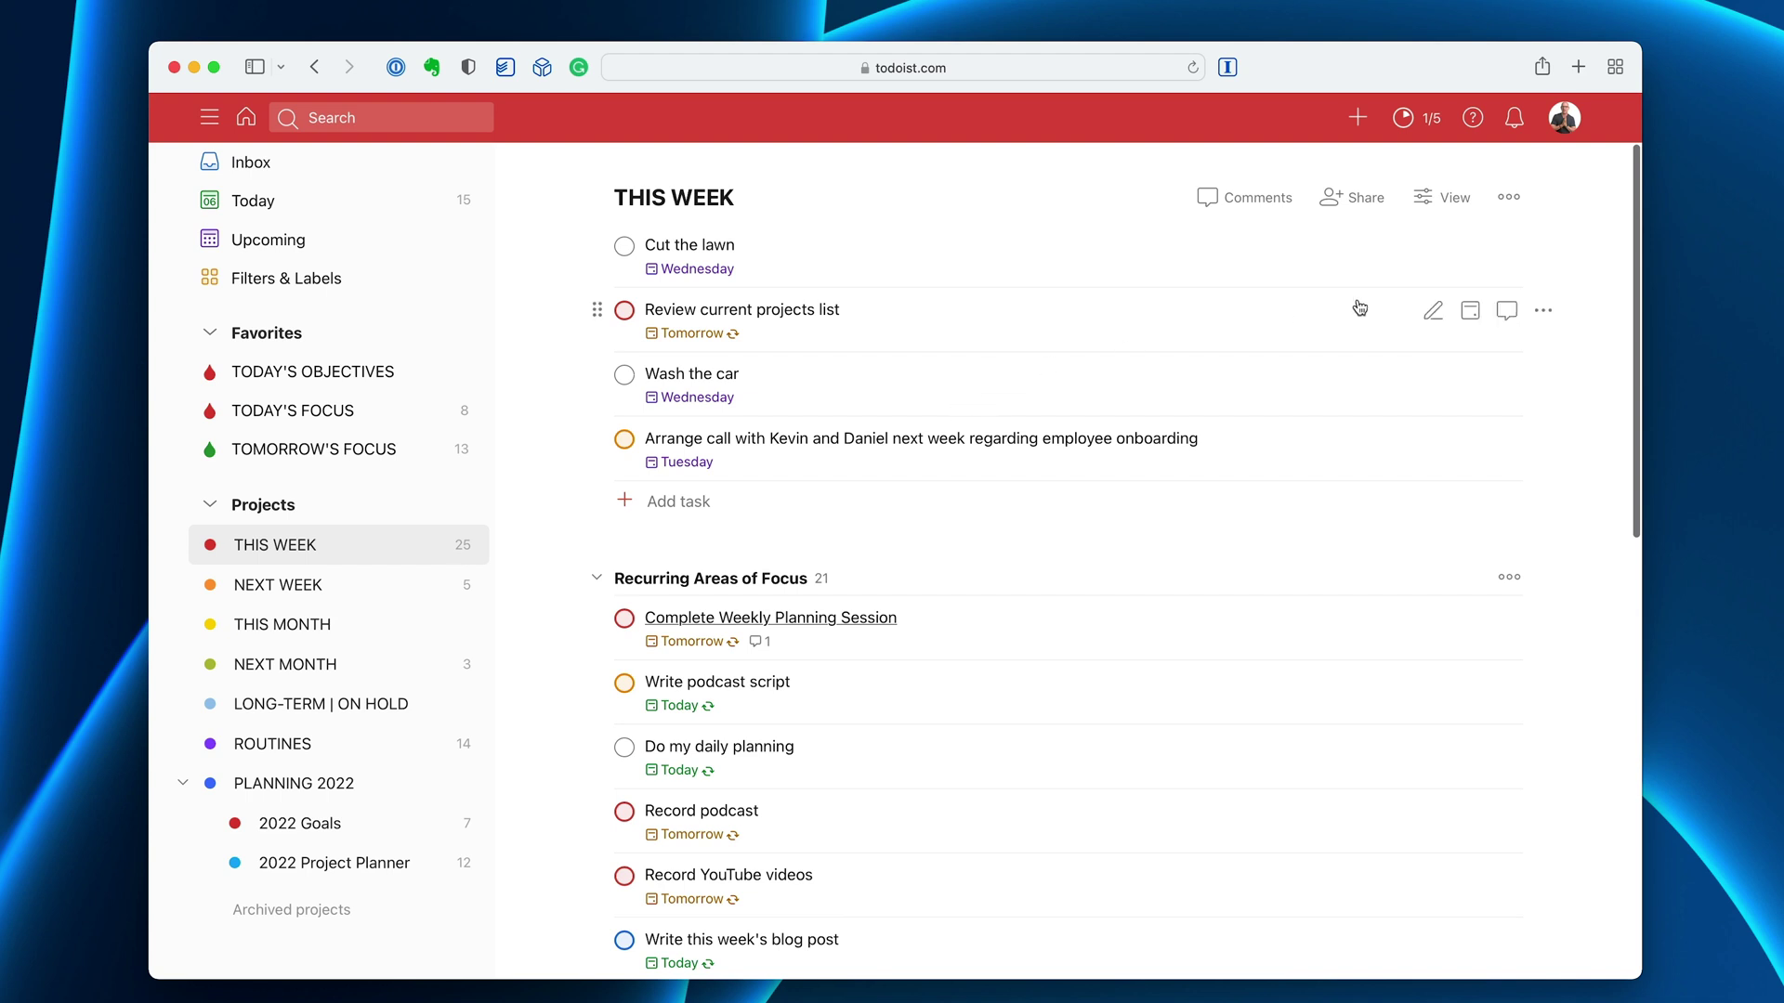
- Sort THIS WEEK by due date with no grouping, then drag Arrange call to second place
{"action": "left_click", "coordinate": [1448, 205]}
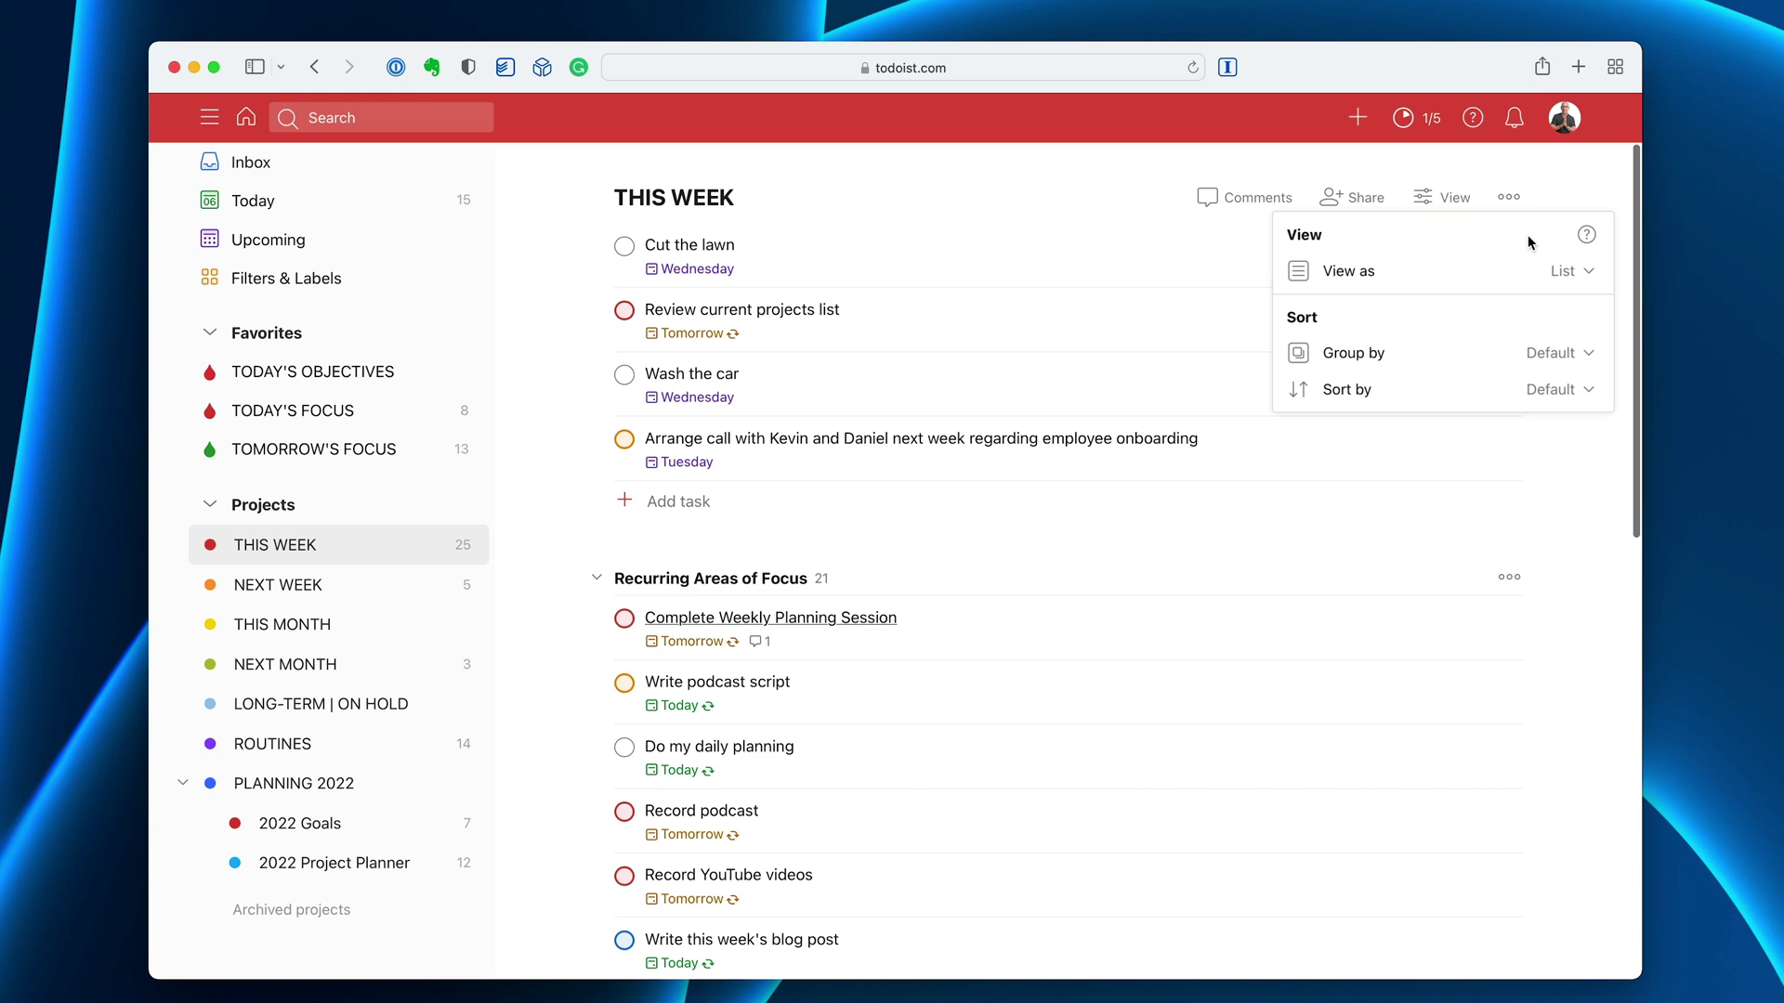
{"action": "left_click", "coordinate": [1584, 354]}
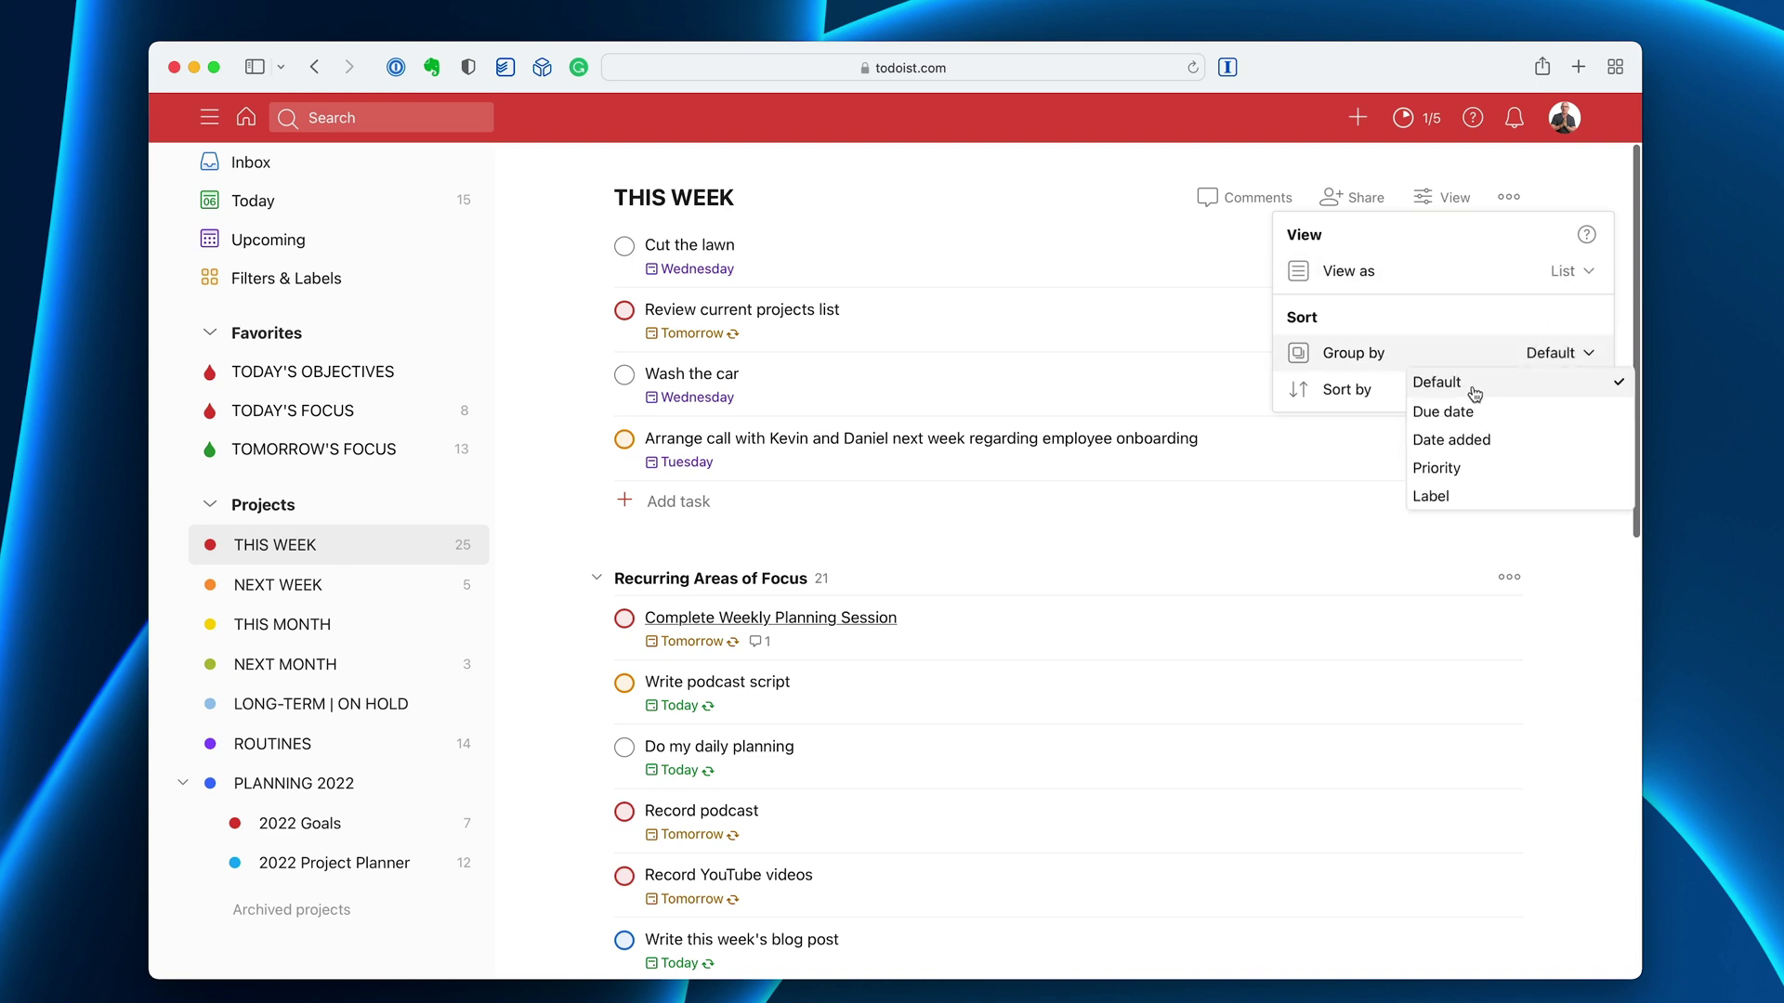
{"action": "left_click", "coordinate": [1464, 315]}
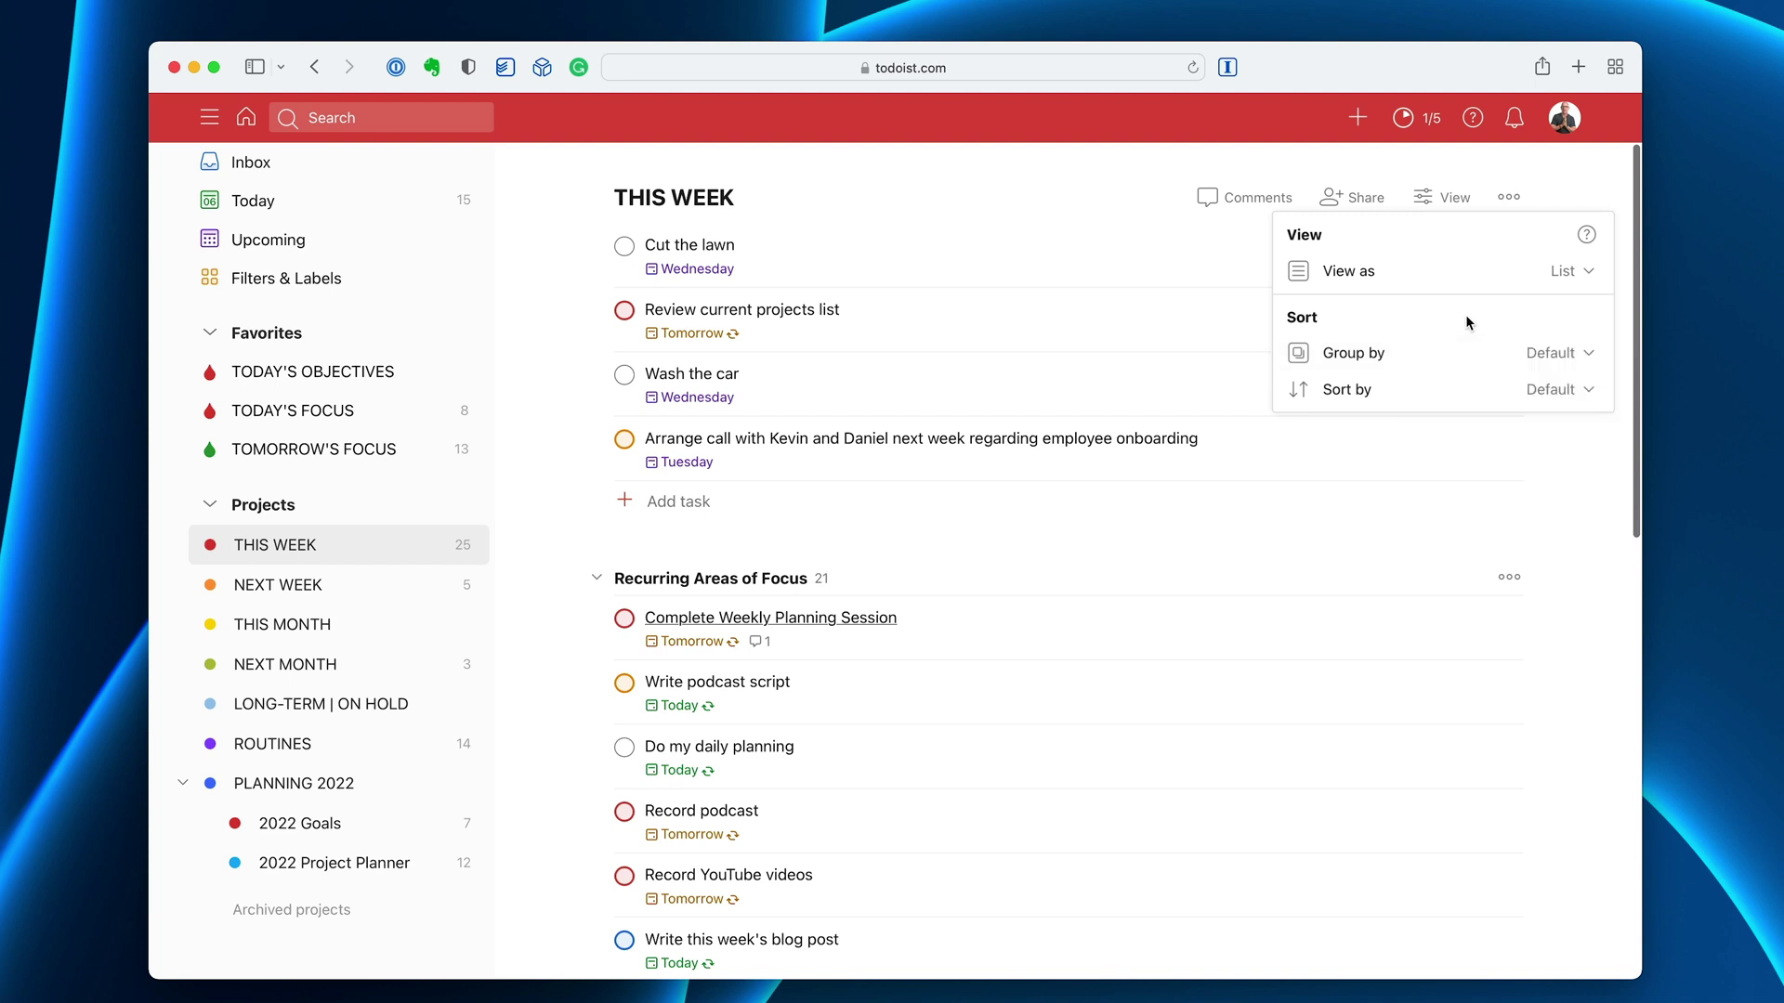
{"action": "left_click", "coordinate": [1589, 390]}
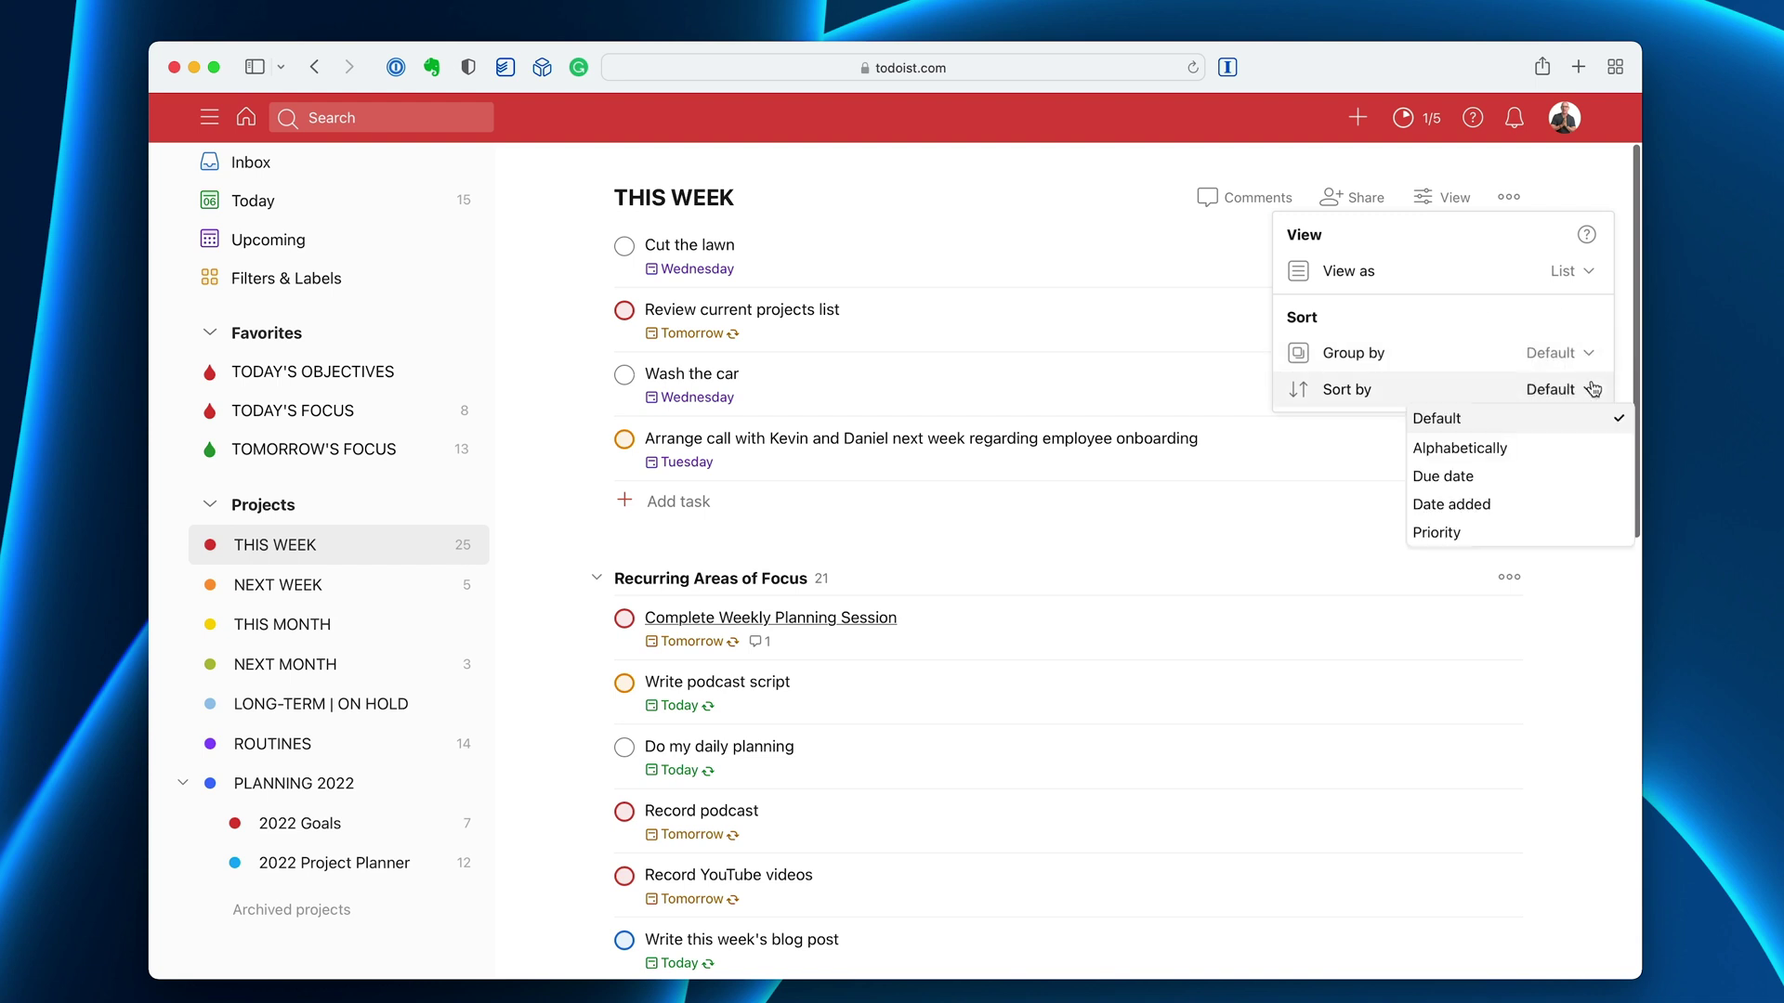
{"action": "left_click", "coordinate": [1461, 477]}
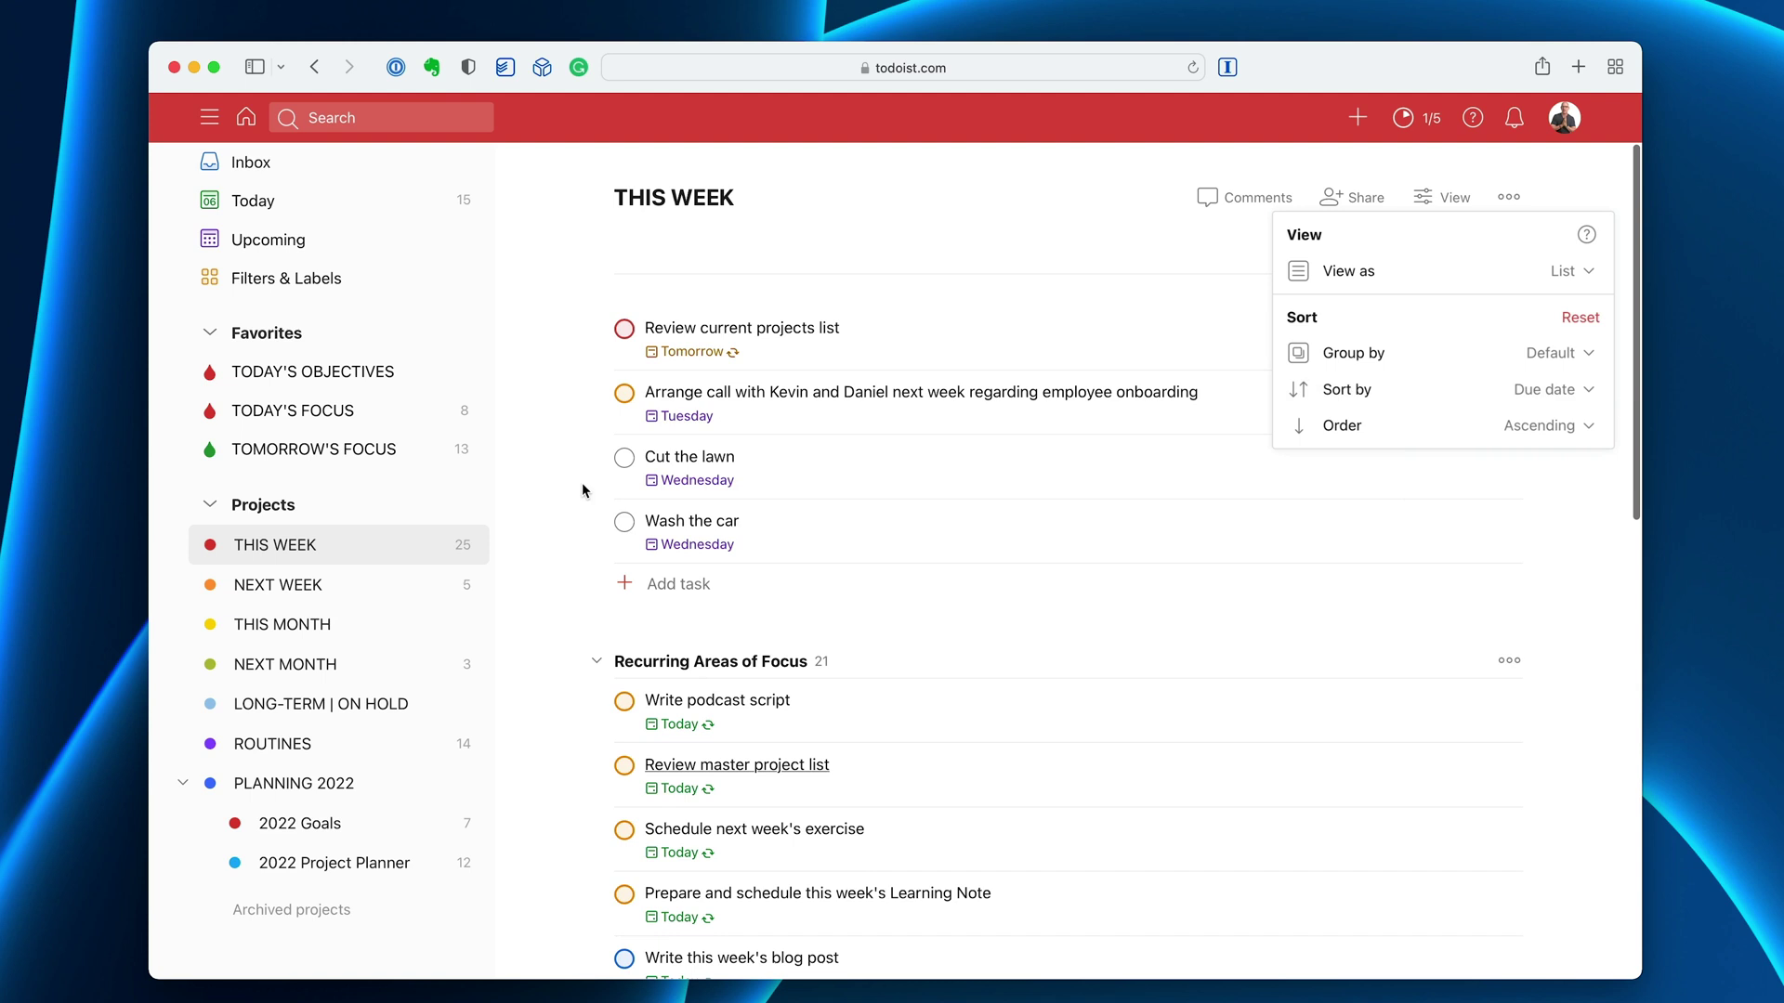
{"action": "left_click", "coordinate": [595, 519]}
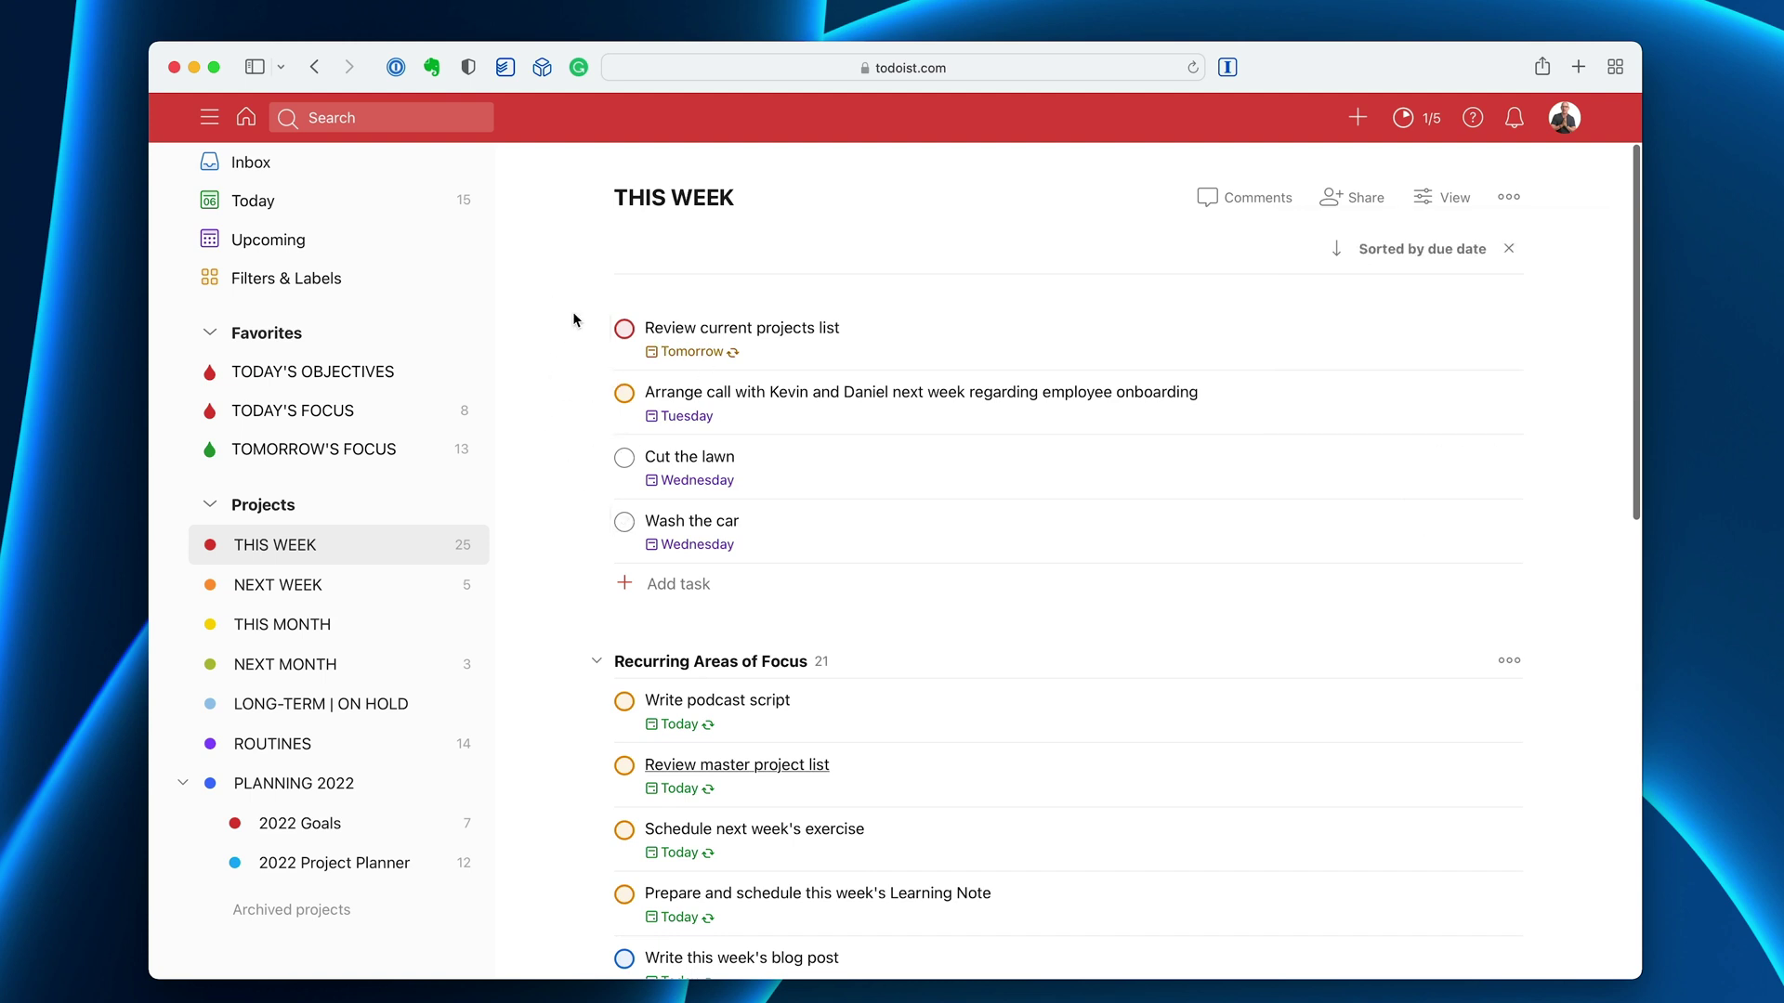
{"action": "mouse_move", "coordinate": [595, 393]}
{"action": "left_mouse_down"}
{"action": "mouse_move", "coordinate": [581, 491]}
{"action": "mouse_move", "coordinate": [561, 354]}
{"action": "mouse_move", "coordinate": [554, 549]}
{"action": "mouse_move", "coordinate": [541, 444]}
{"action": "mouse_move", "coordinate": [589, 419]}
{"action": "left_mouse_up"}
{"action": "left_click_drag", "start_coordinate": [481, 421], "coordinate": [479, 423]}
- Move the LED Lights task up one place in the NEXT WEEK project
{"action": "left_click", "coordinate": [249, 200]}
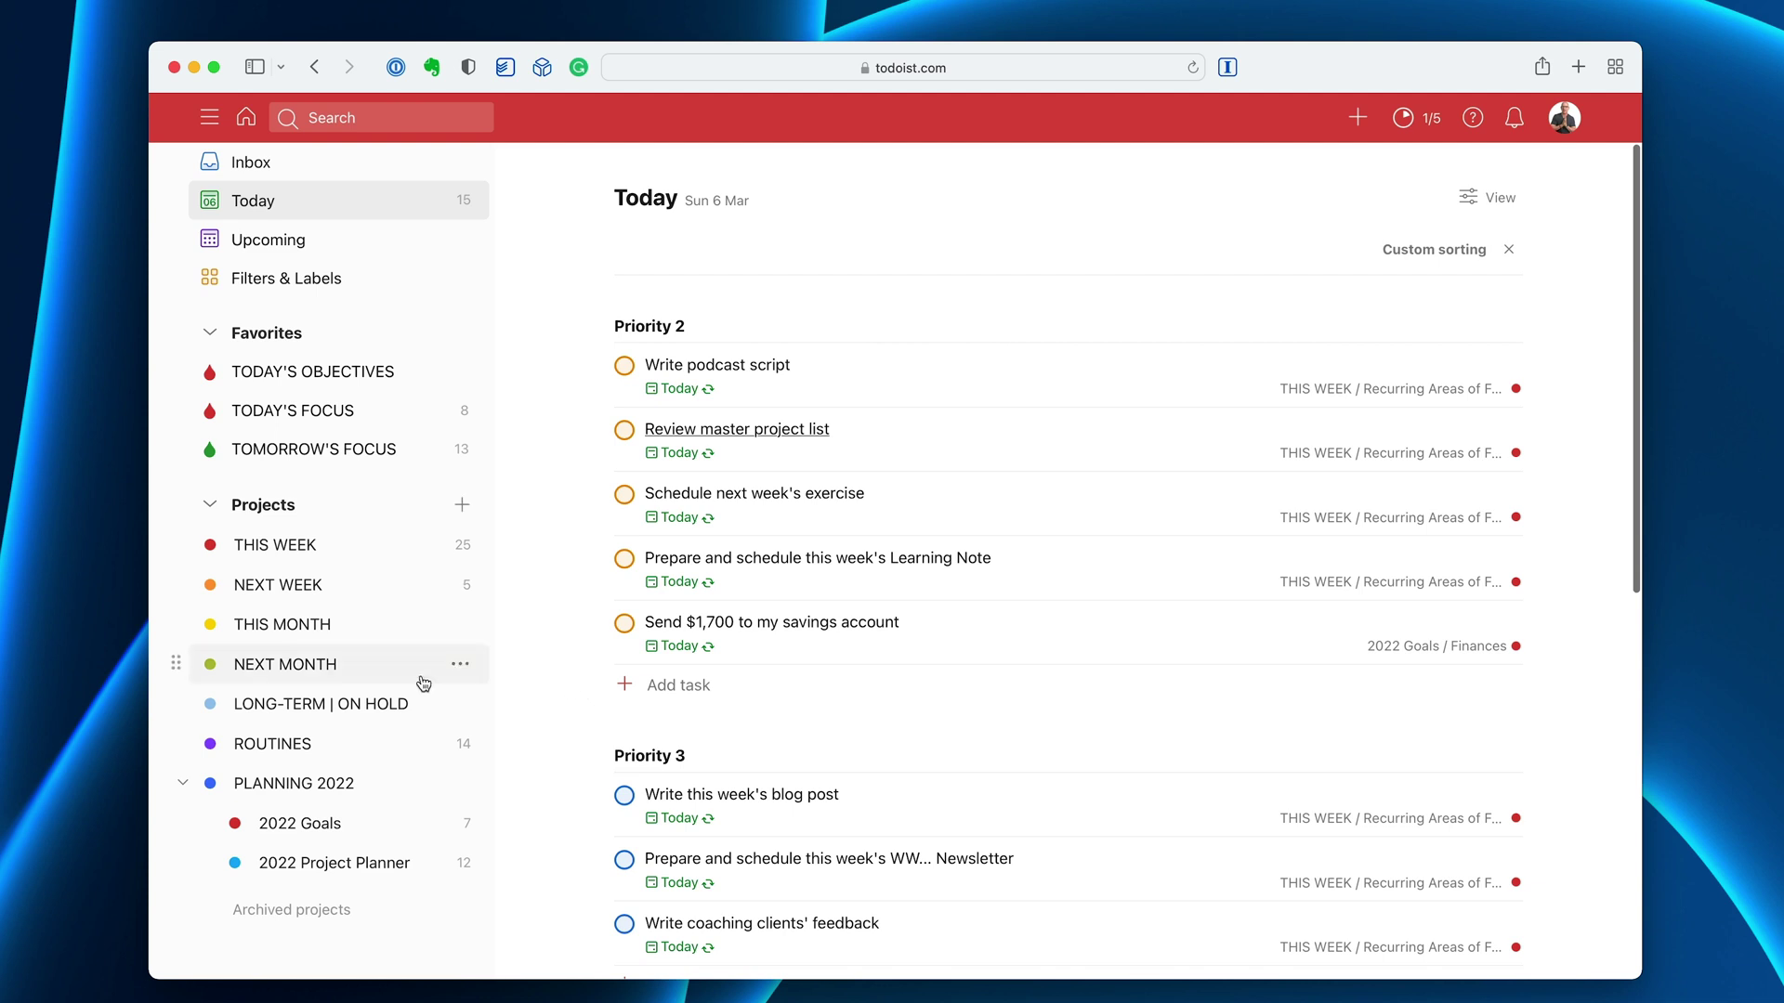
{"action": "left_click", "coordinate": [302, 588]}
{"action": "left_click_drag", "start_coordinate": [597, 358], "coordinate": [615, 292]}
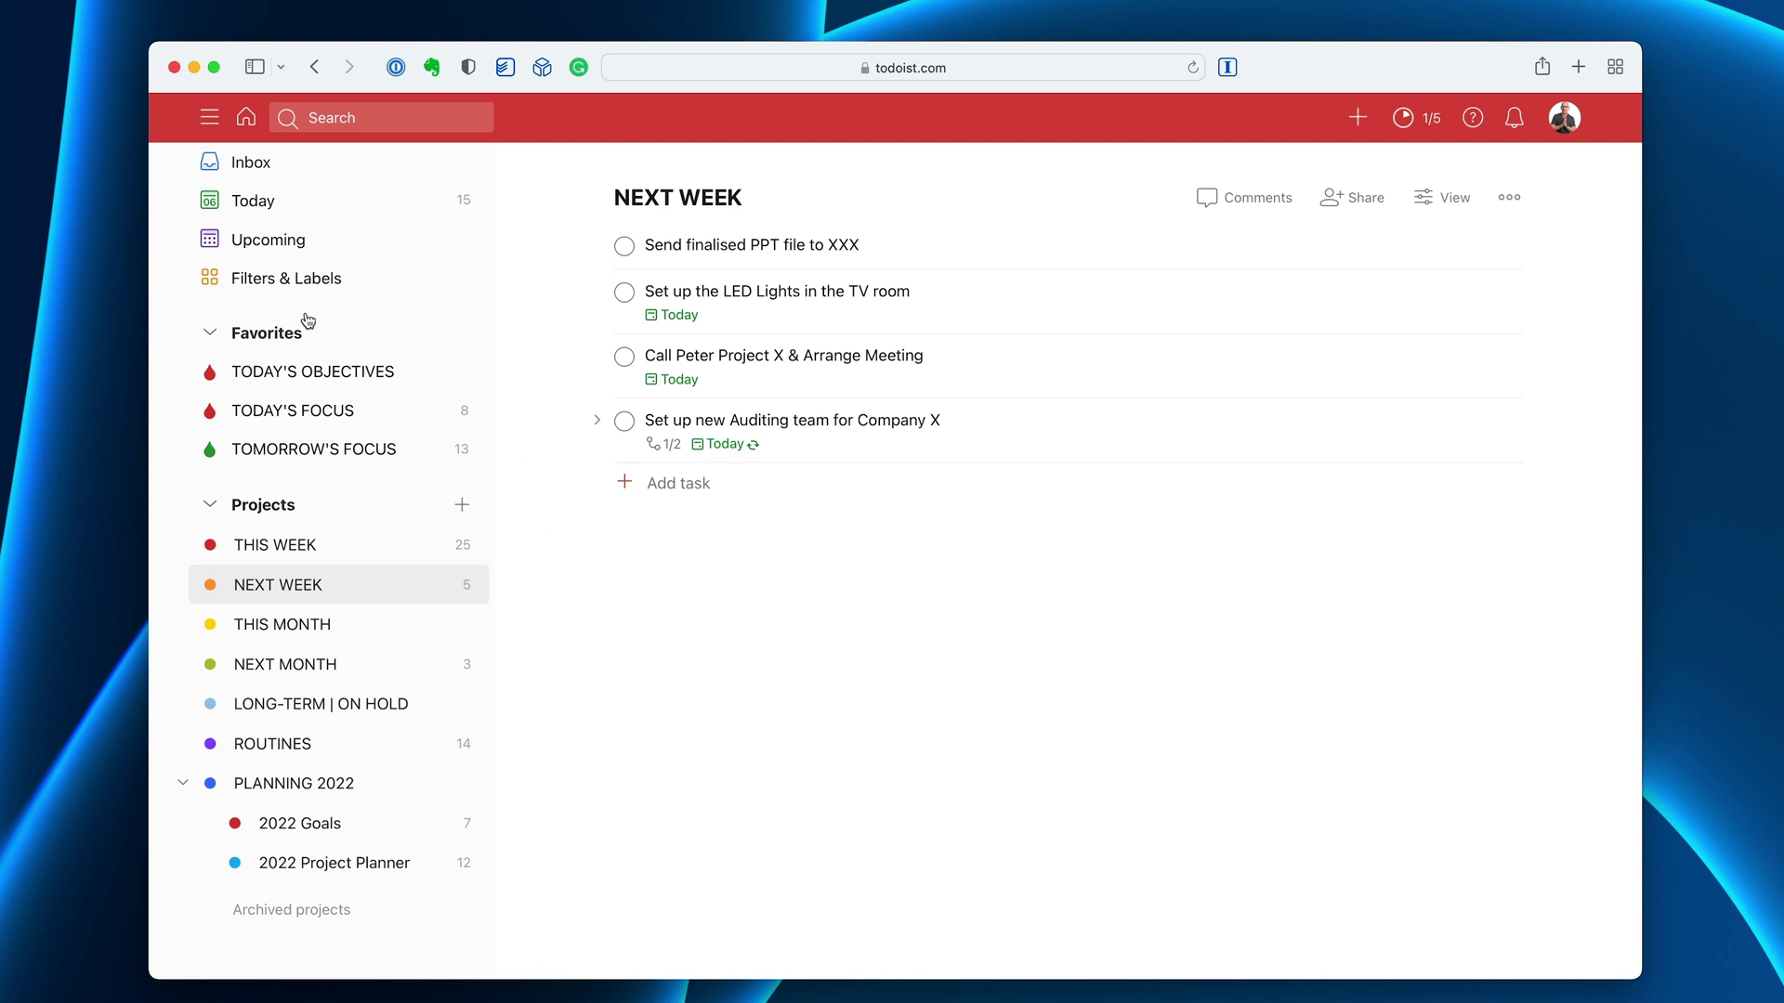
- Visit Filters & Labels, then return to Today and check its priority grouping settings
{"action": "left_click", "coordinate": [273, 278]}
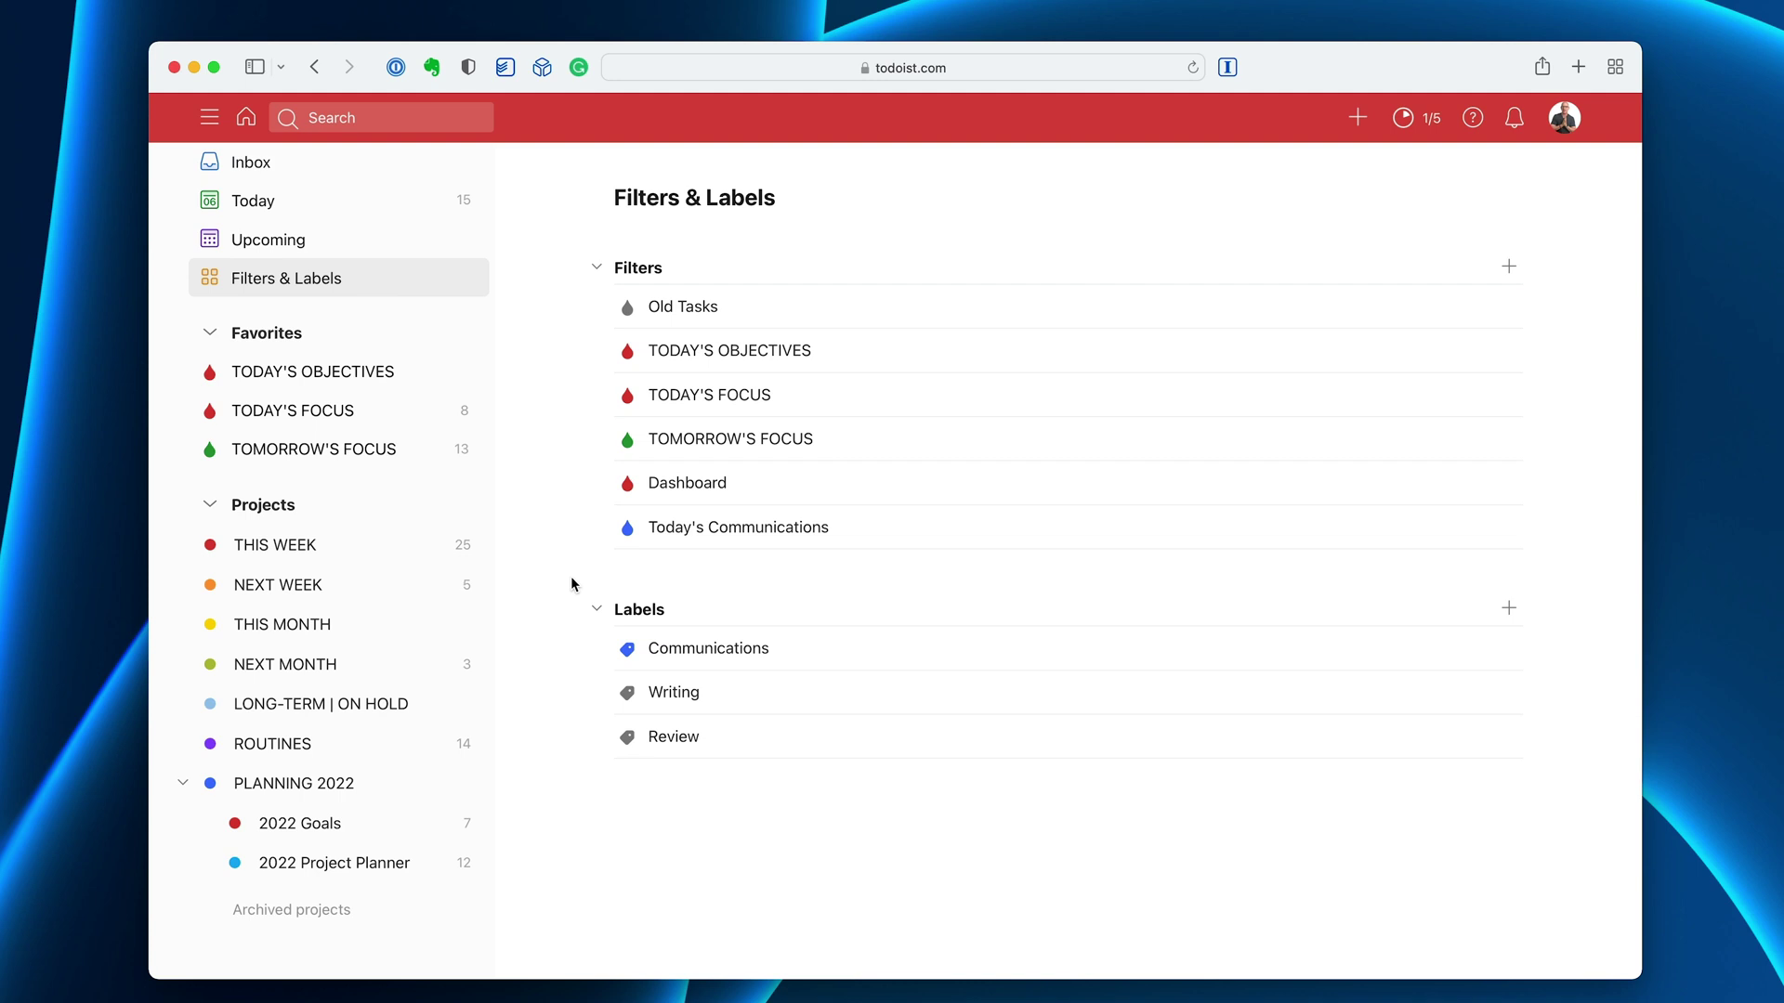
{"action": "left_click", "coordinate": [248, 213]}
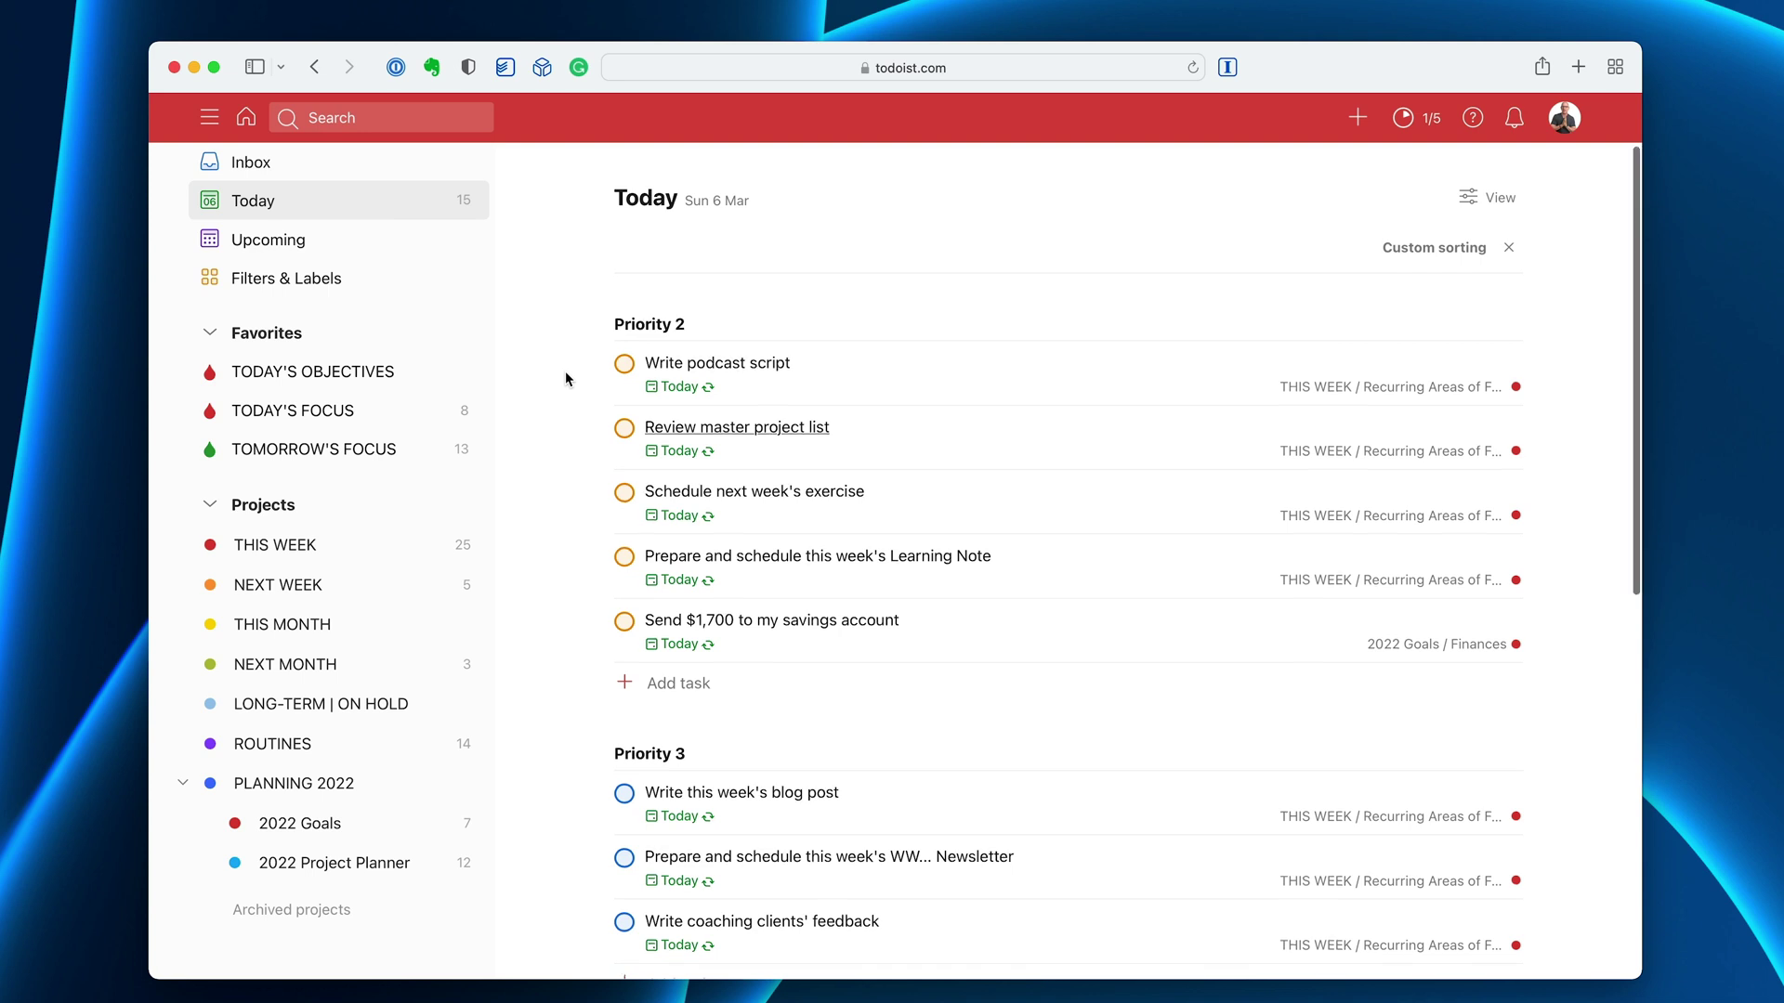
{"action": "scroll", "coordinate": [568, 378], "scroll_direction": "down", "scroll_amount": 5}
{"action": "scroll", "coordinate": [569, 378], "scroll_direction": "up", "scroll_amount": 5}
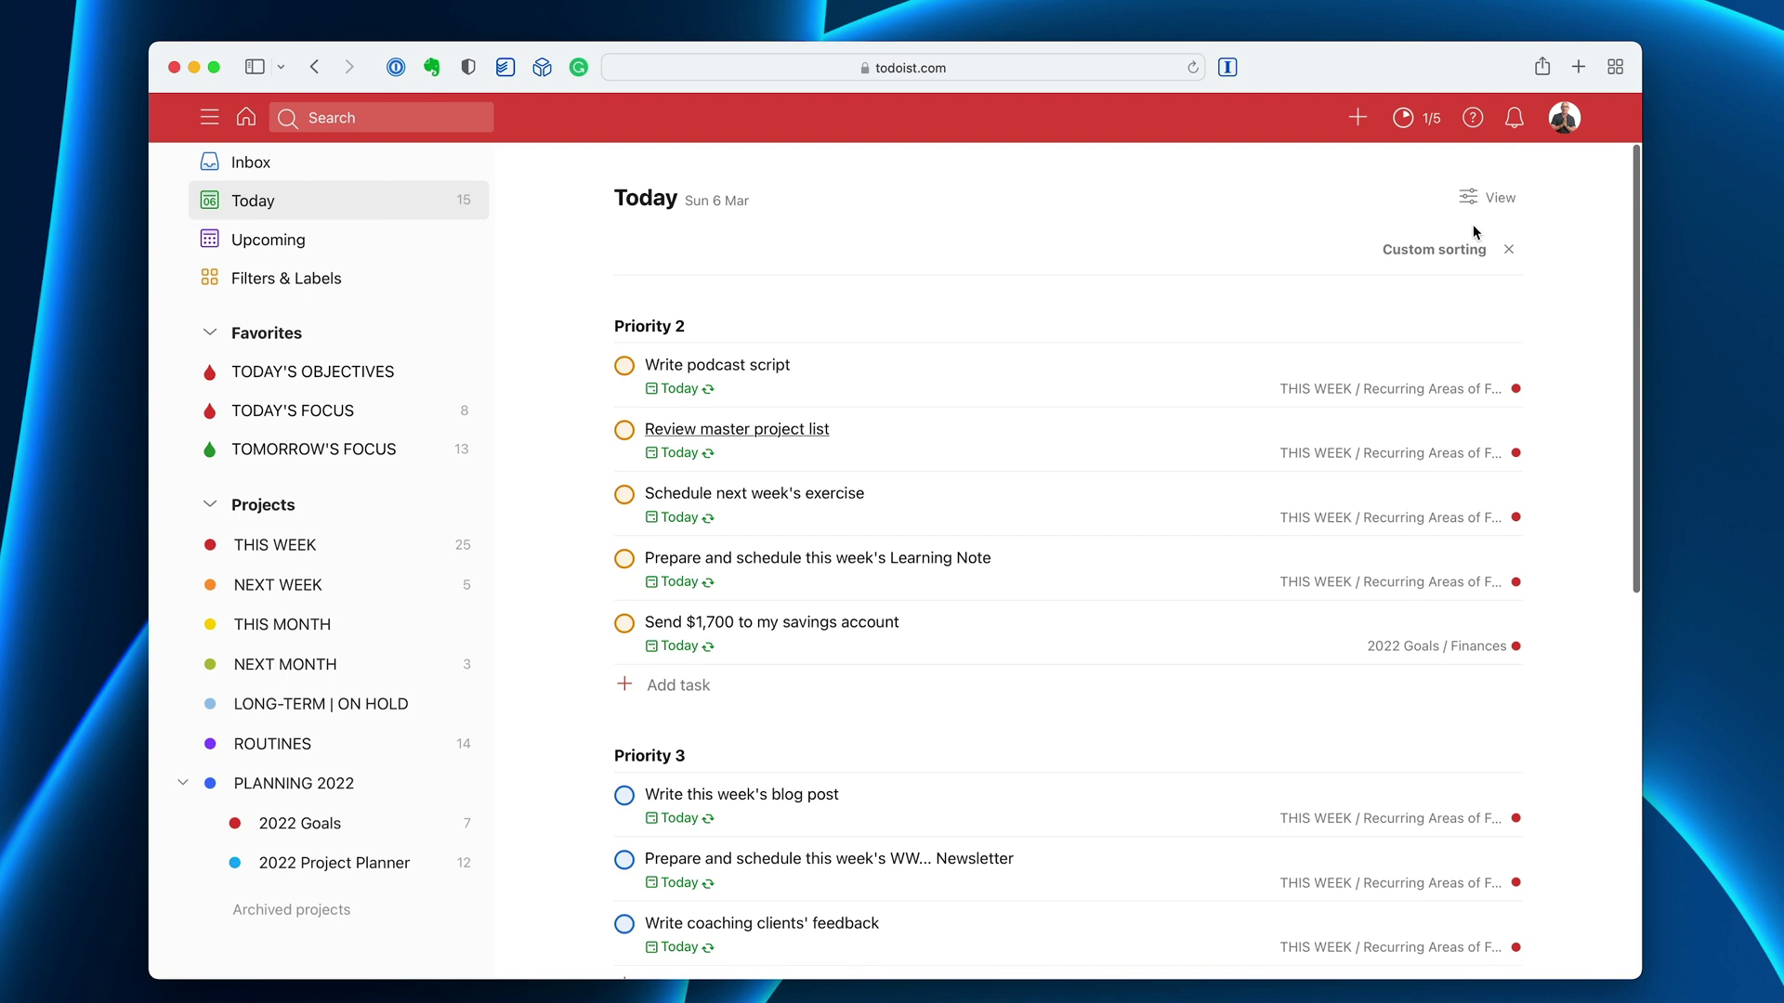
{"action": "left_click", "coordinate": [1489, 202]}
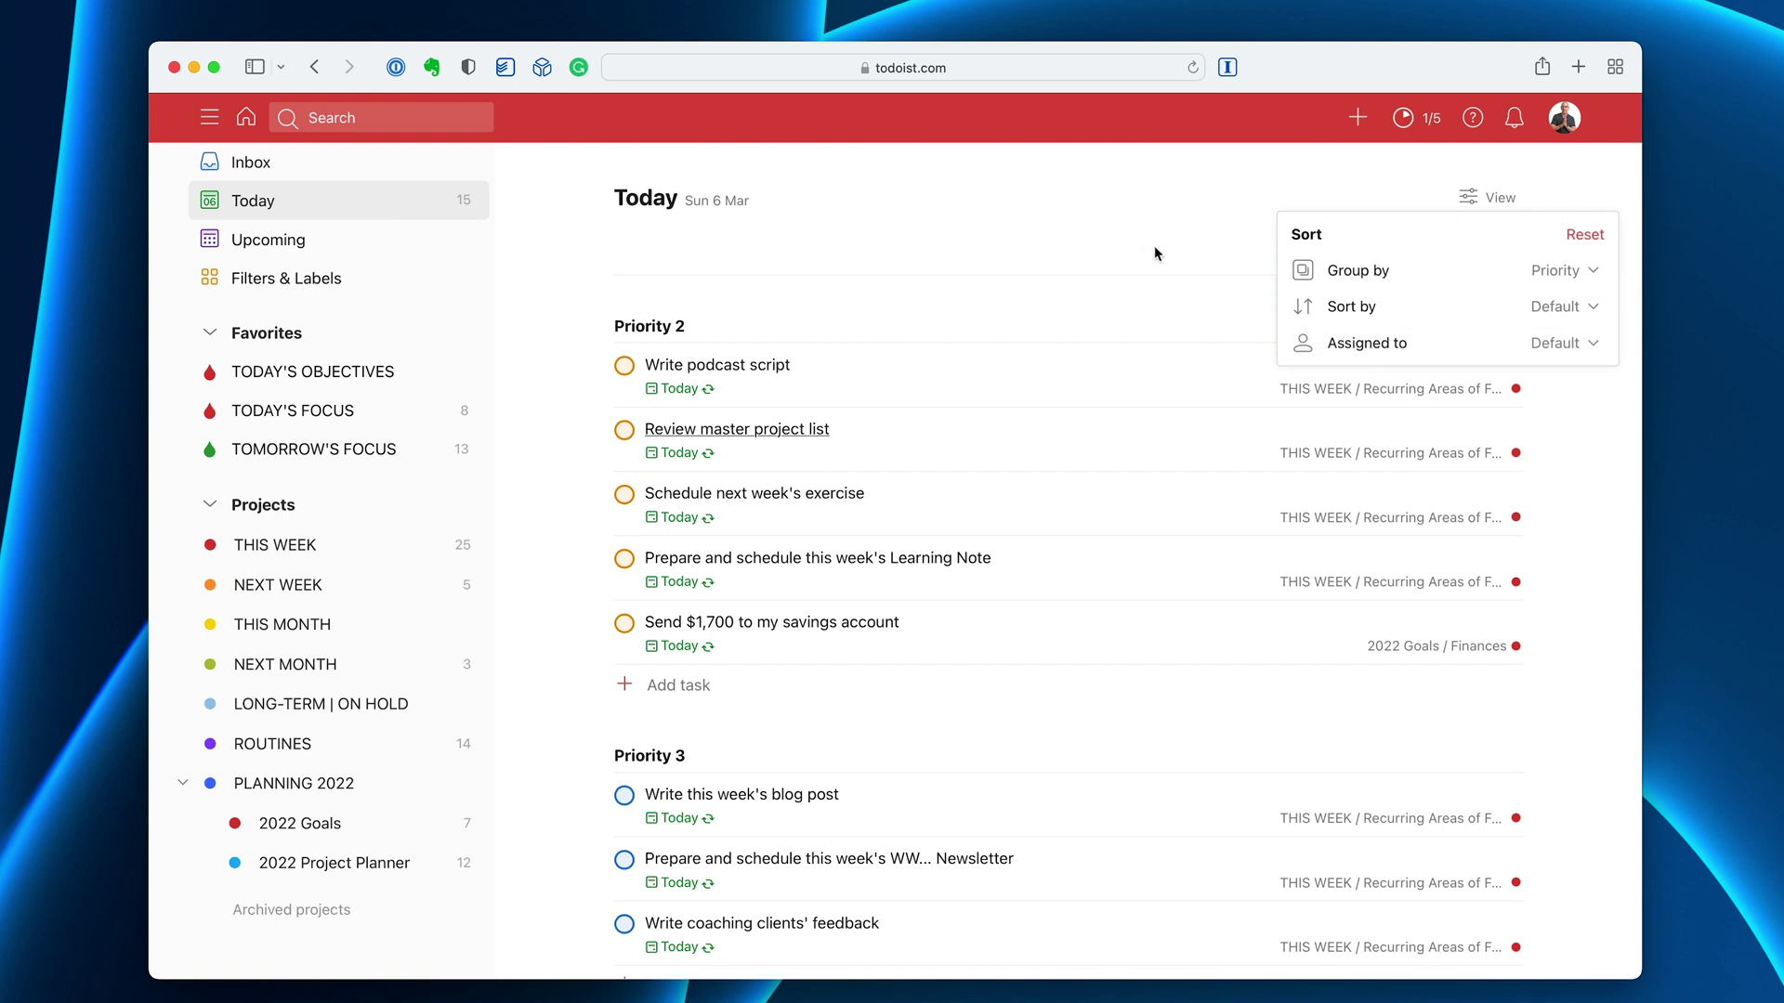
{"action": "left_click", "coordinate": [1160, 269]}
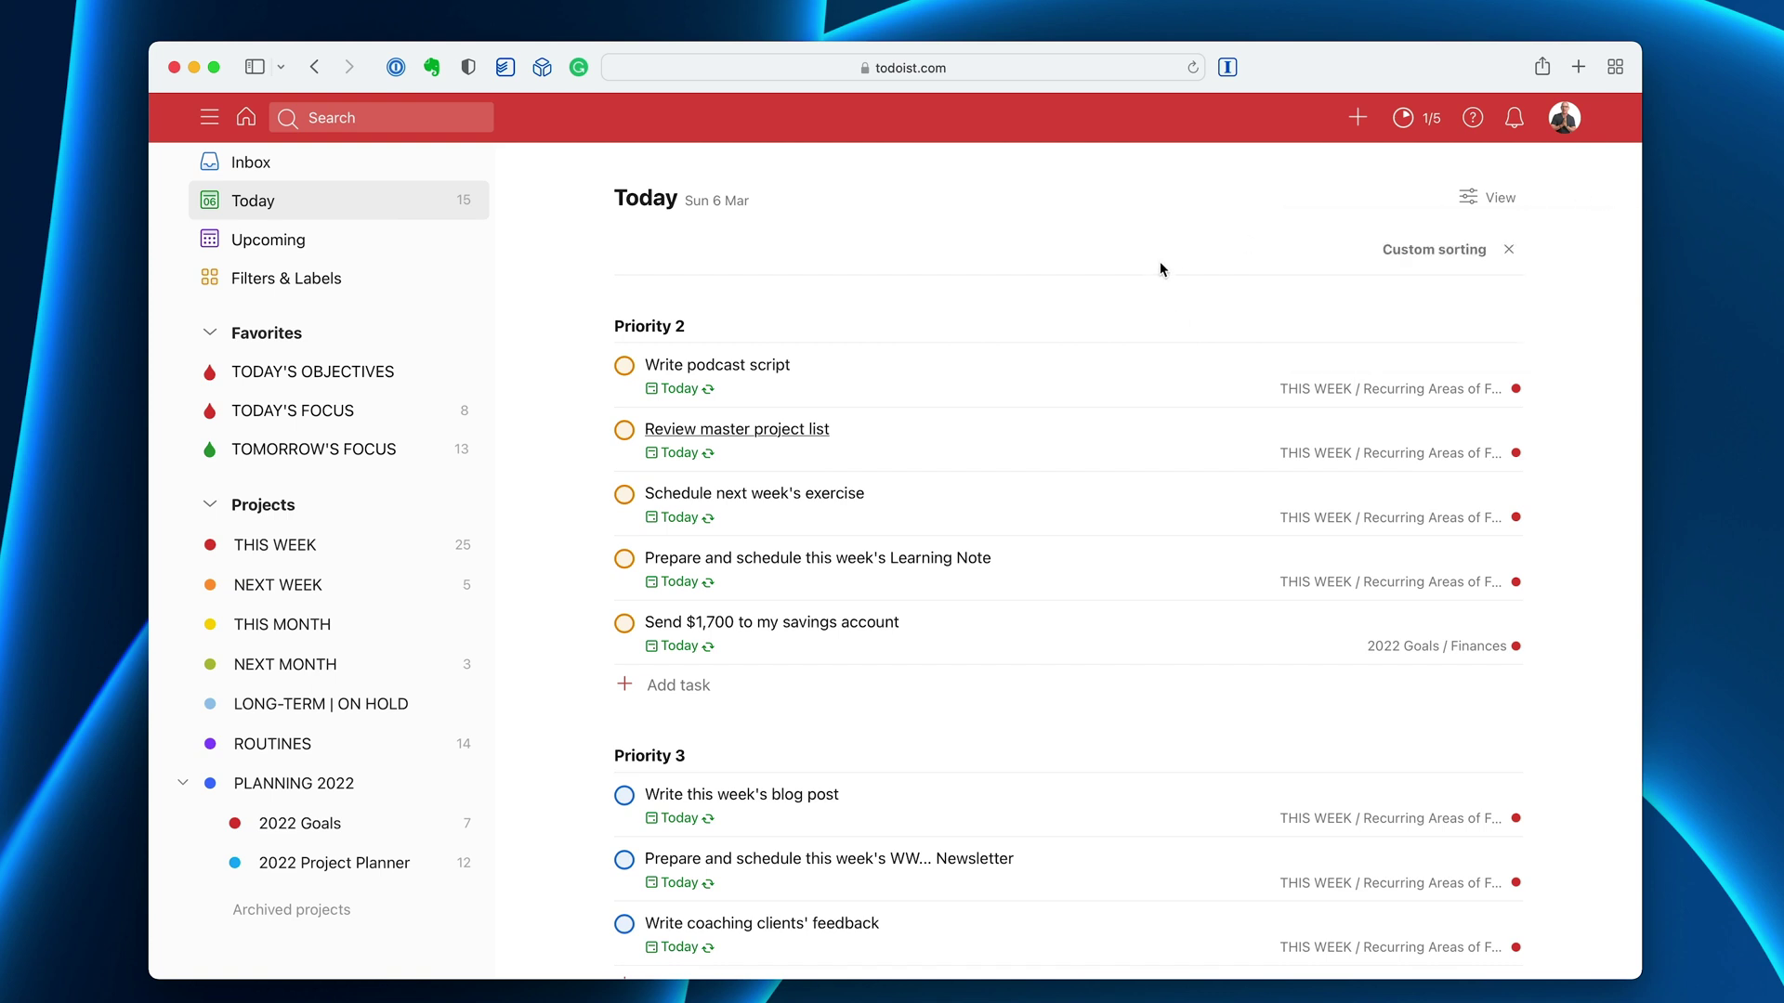